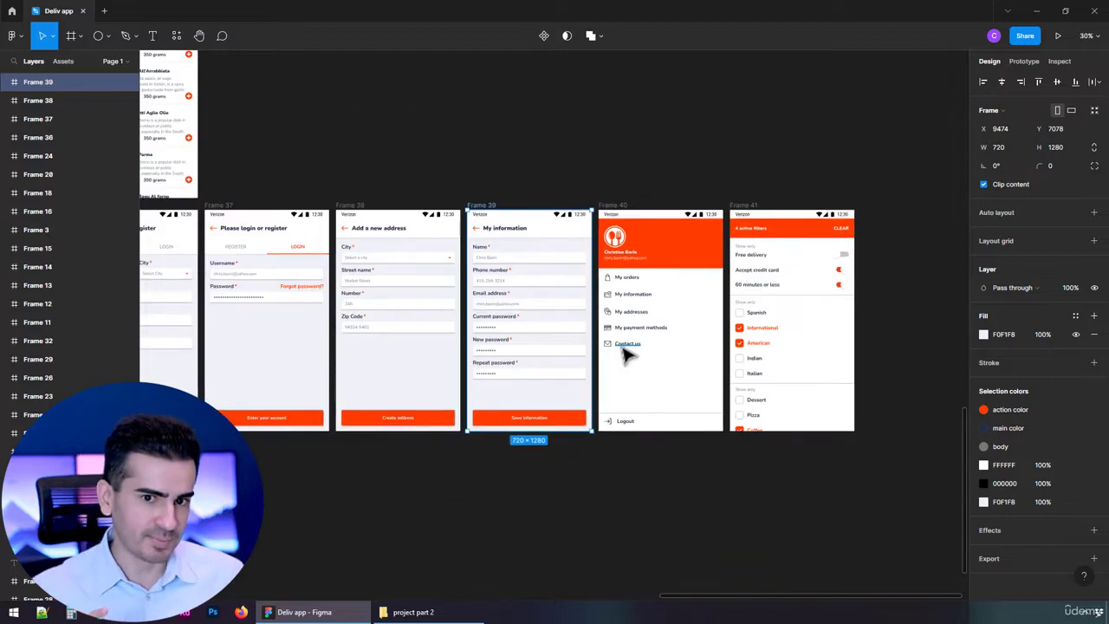
# Duplicate the "My information" screen frame to start a new screen
pyautogui.moveTo(408, 488); pyautogui.dragTo(312, 445)
pyautogui.scroll(6, 529, 288)
pyautogui.scroll(-3, 520, 282)
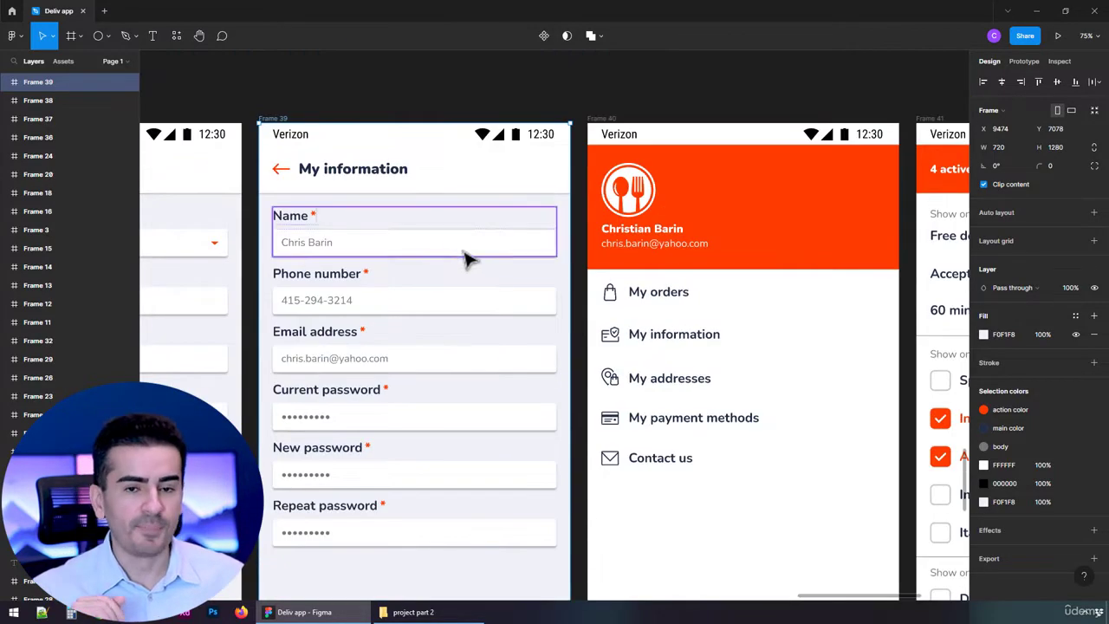
pyautogui.hotkey('ctrl', 'd')
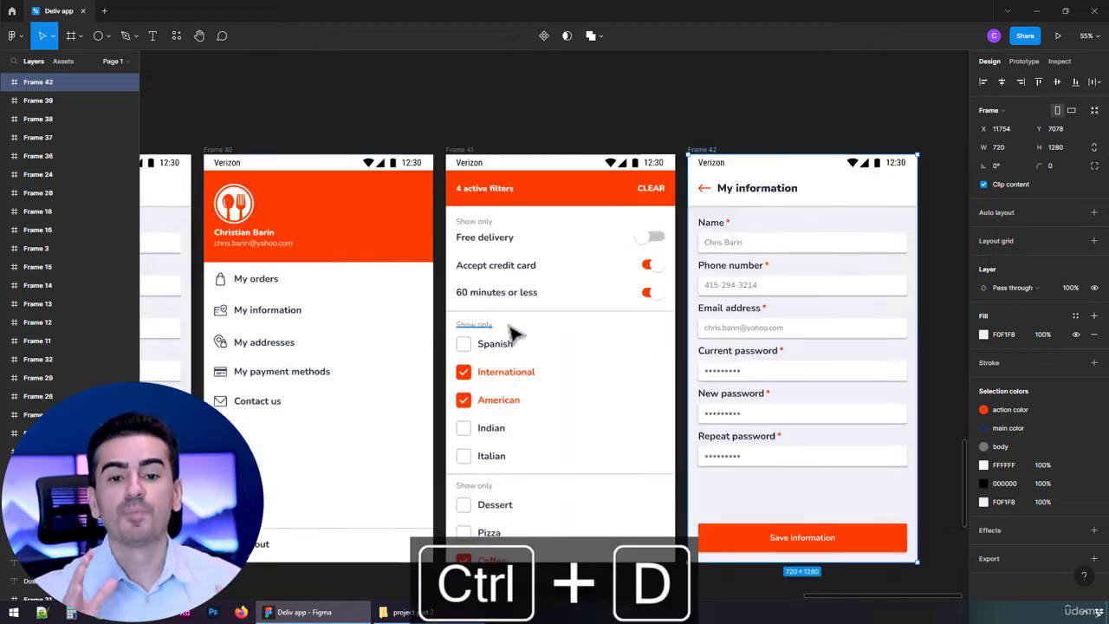
# Delete all the form fields from the duplicated frame, keeping the status bar, action bar and bottom button
pyautogui.click(794, 449)
pyautogui.press('Delete')
pyautogui.click(783, 421)
pyautogui.moveTo(784, 426); pyautogui.dragTo(466, 228)
pyautogui.press('Delete')
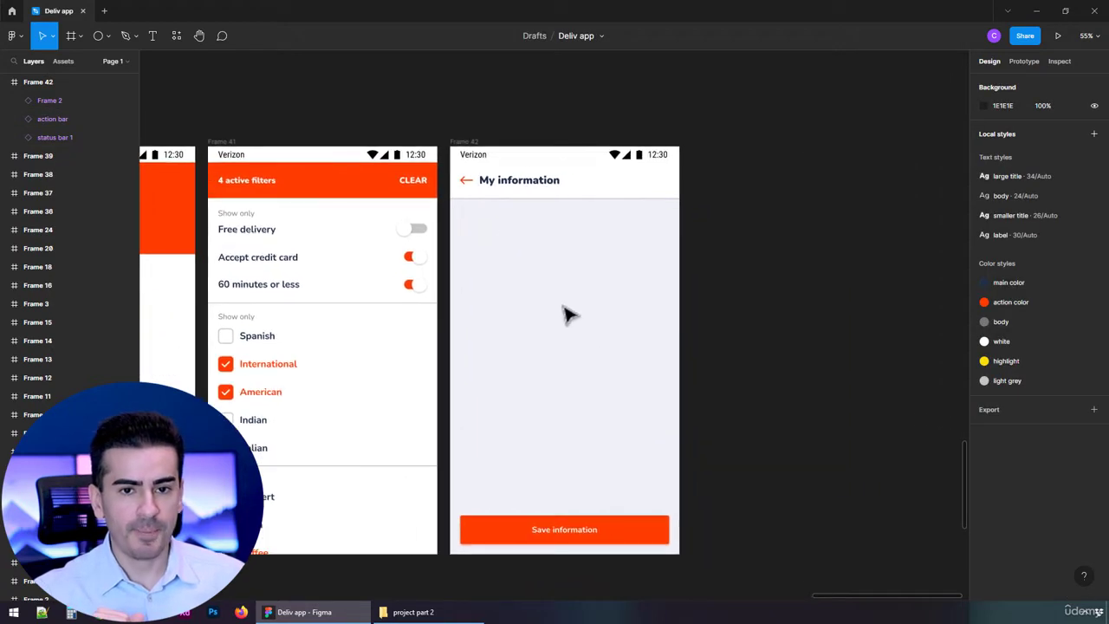
# Change the text of the new frame's orange bottom button to "Add new card"
pyautogui.click(562, 531)
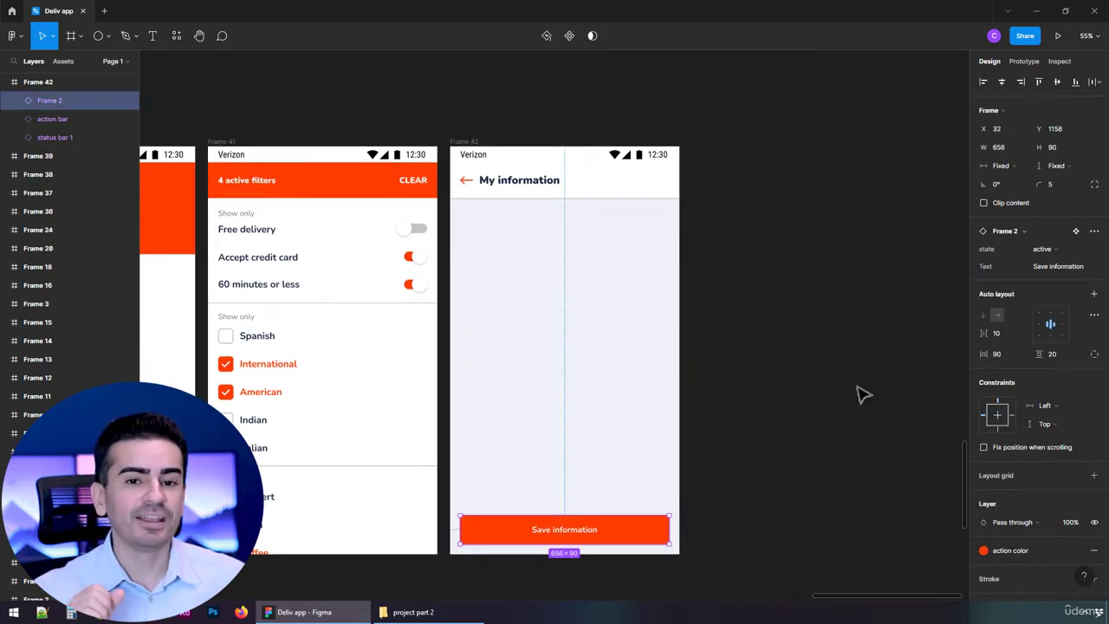
pyautogui.click(1048, 266)
pyautogui.write('Add n')
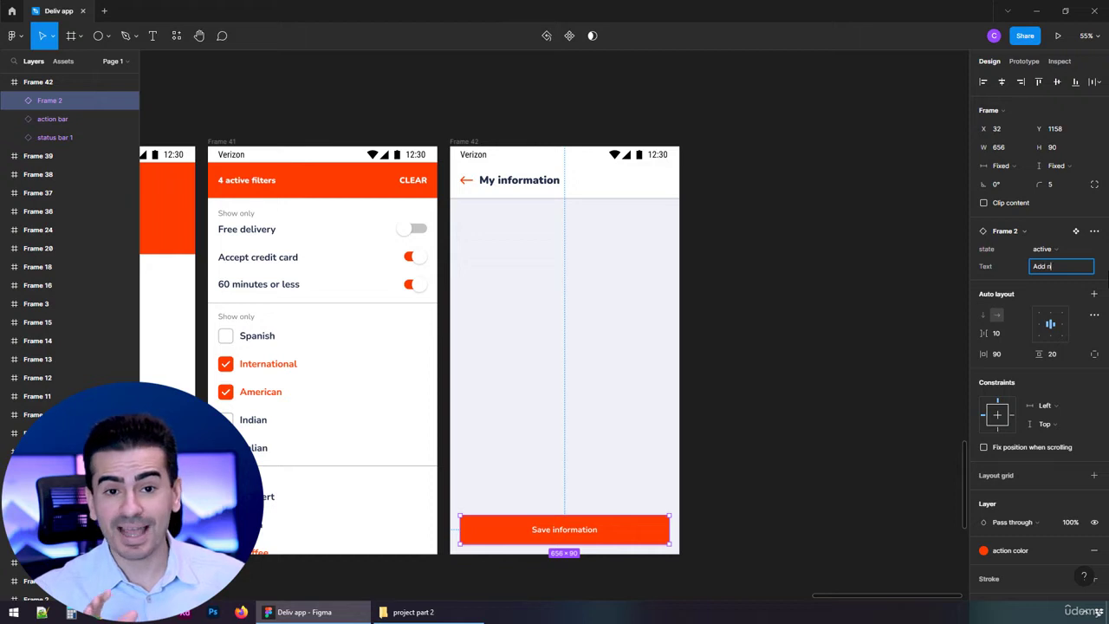
pyautogui.write('ew card')
pyautogui.press('Return')
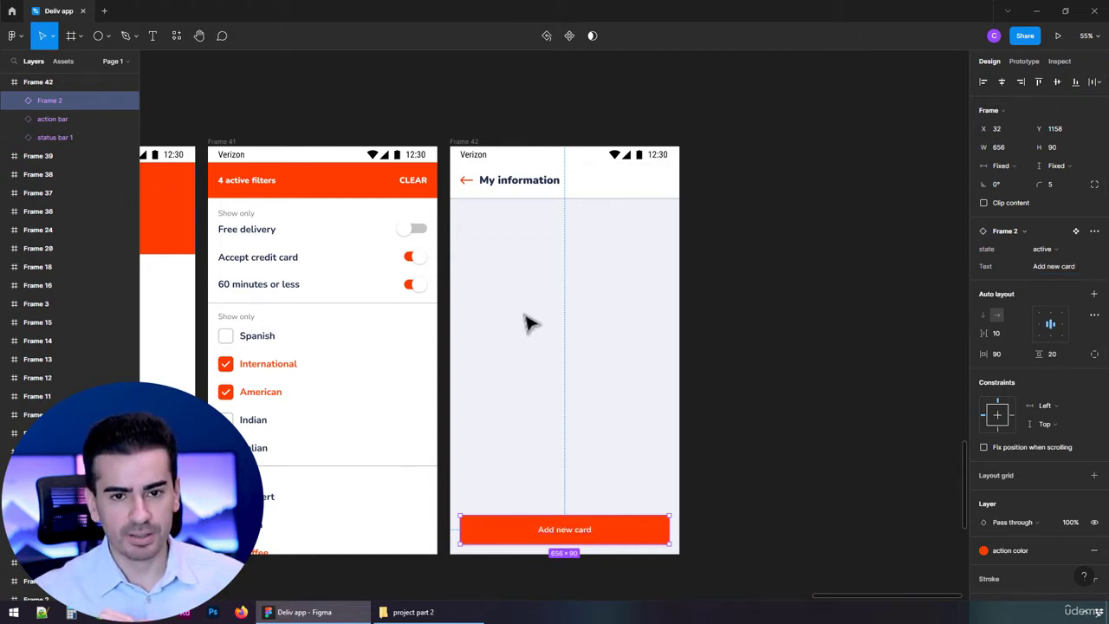
pyautogui.press('Escape')
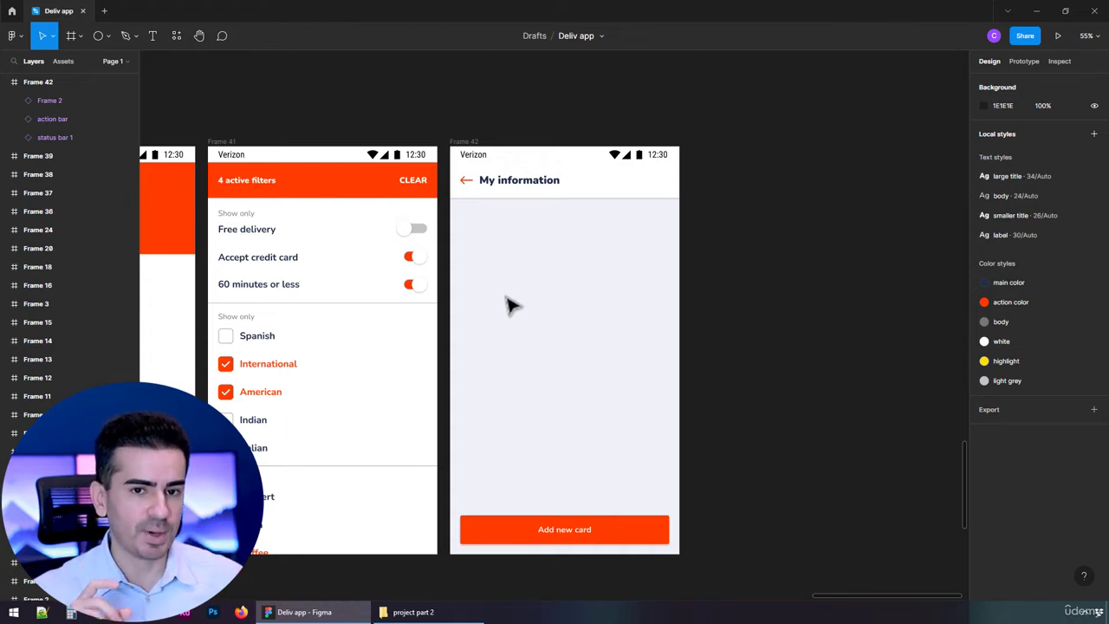
# Set the new frame's action bar title to "Payment methods"
pyautogui.click(594, 204)
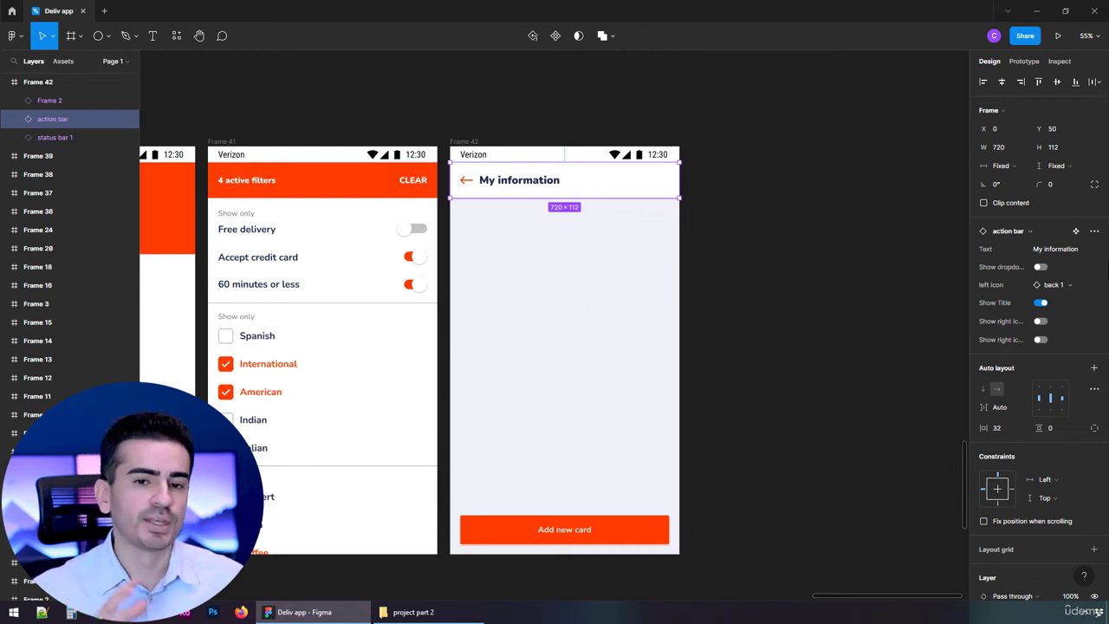
pyautogui.click(1081, 250)
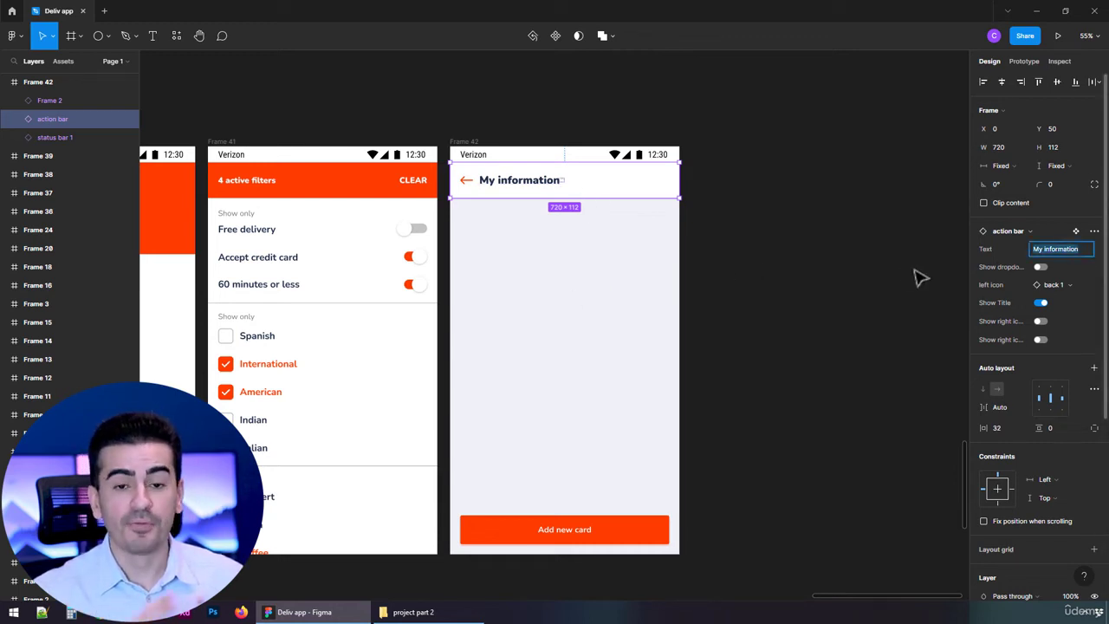
pyautogui.write('Payment')
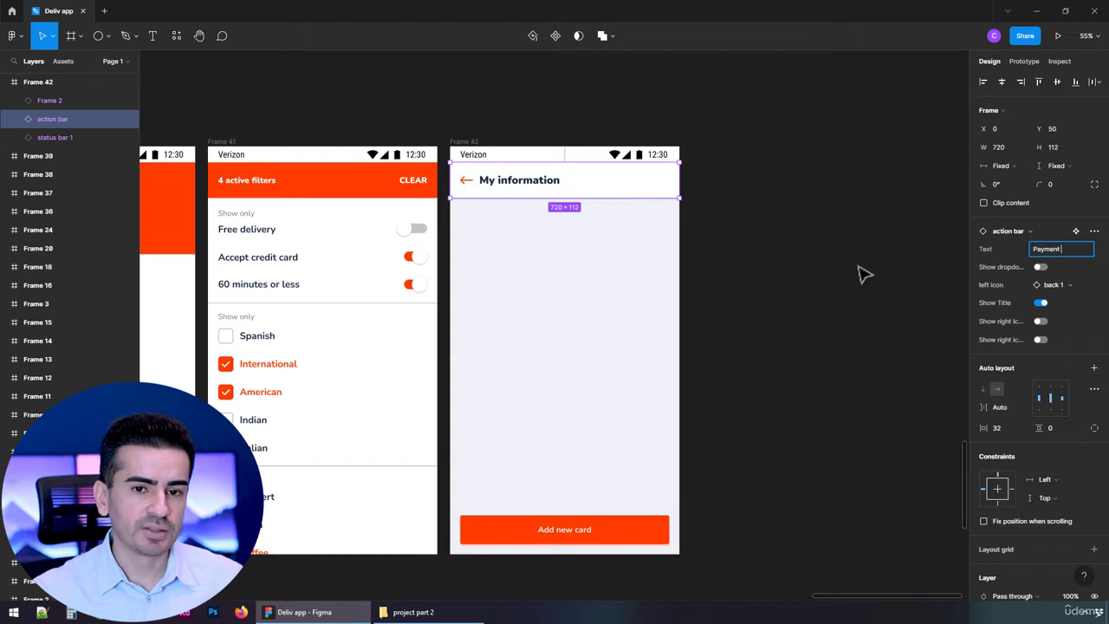
pyautogui.write(' methods')
pyautogui.press('Return')
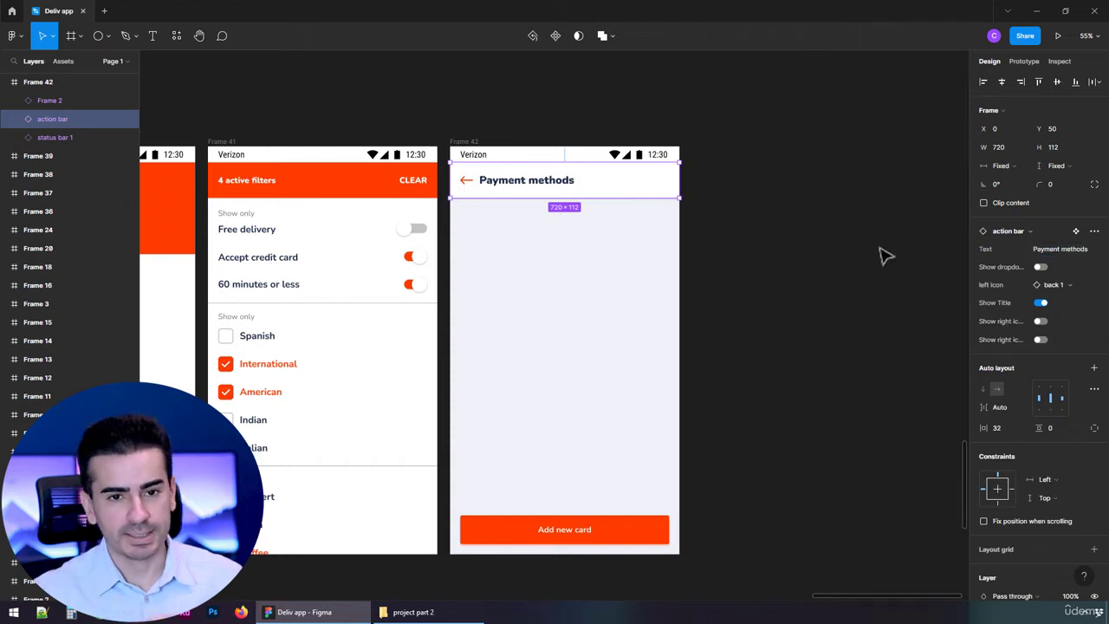
pyautogui.click(565, 325)
# Add a "Primary card" text near the upper left of the Payment methods frame's empty area
pyautogui.scroll(2, 600, 208)
pyautogui.scroll(1, 638, 251)
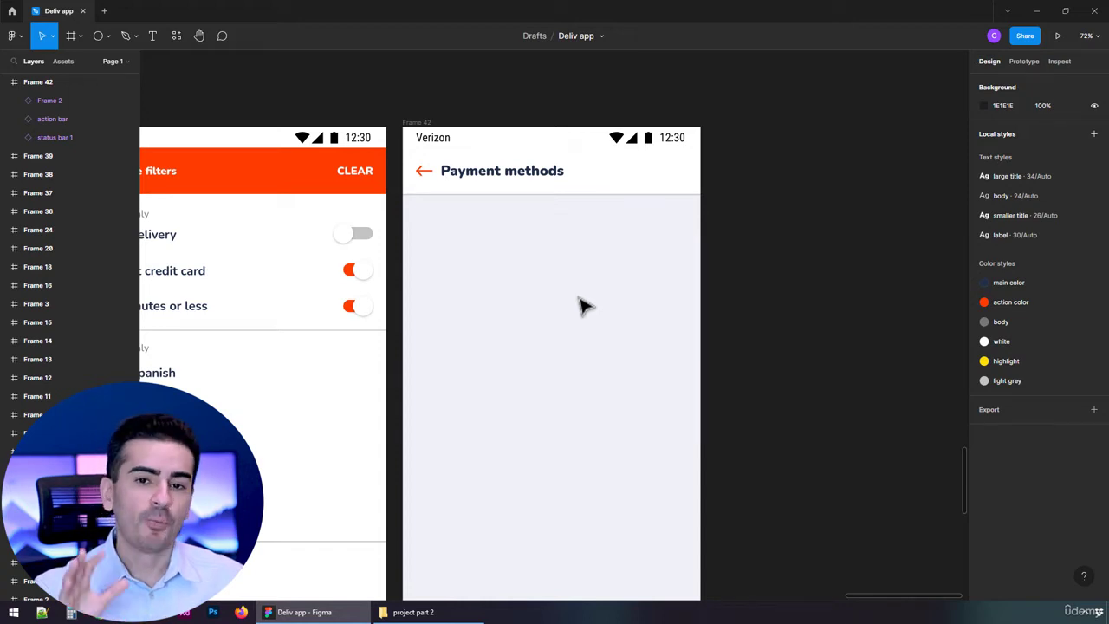
pyautogui.scroll(-5, 598, 303)
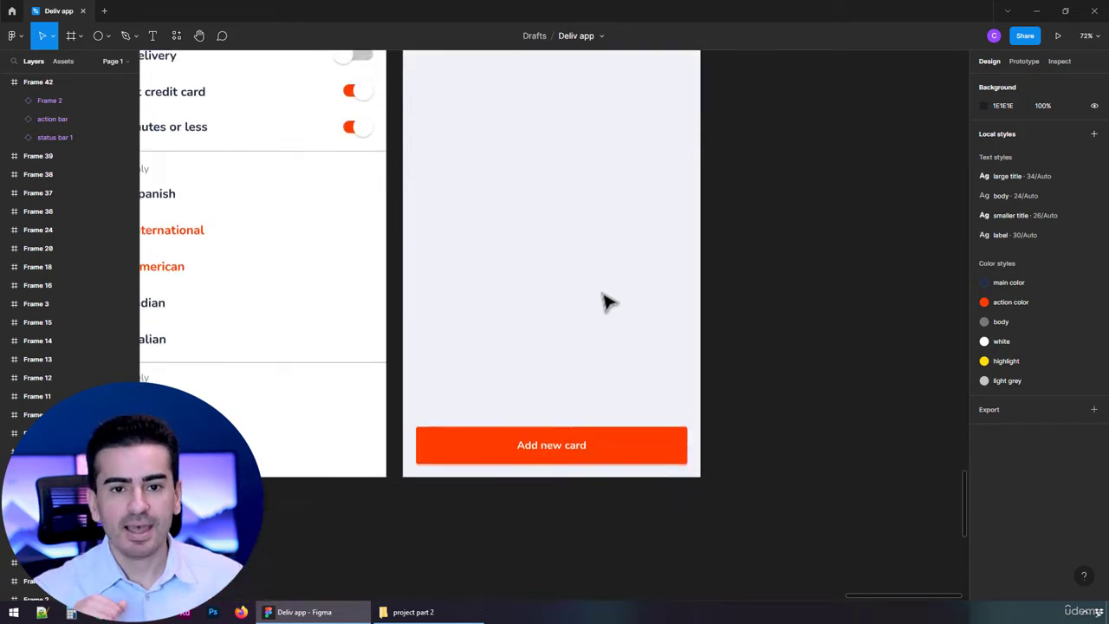
pyautogui.scroll(3, 602, 299)
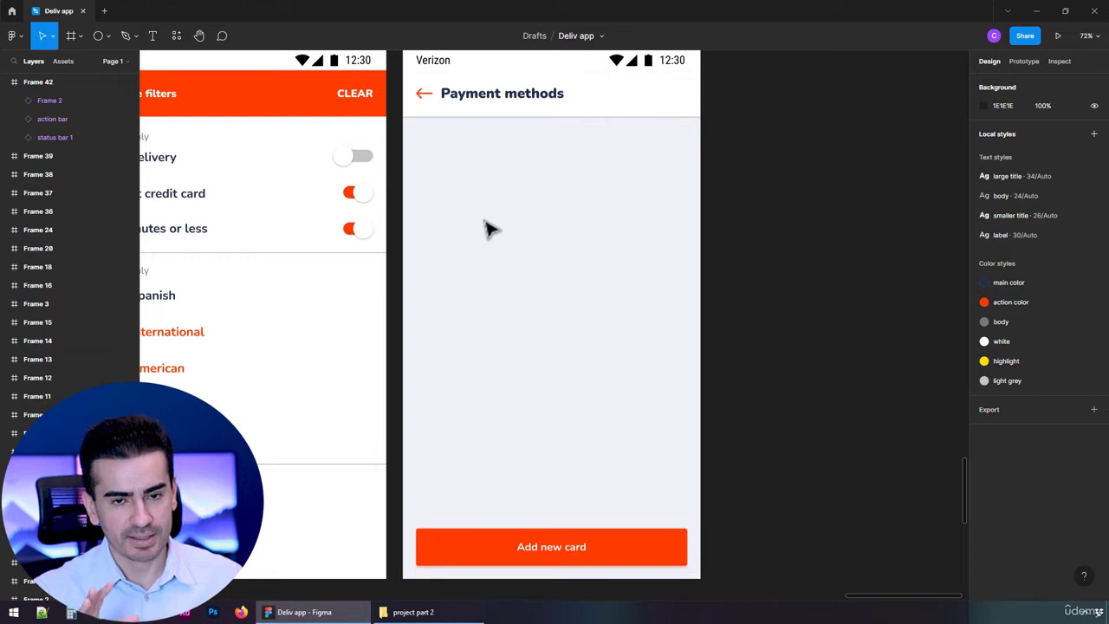
pyautogui.press('t')
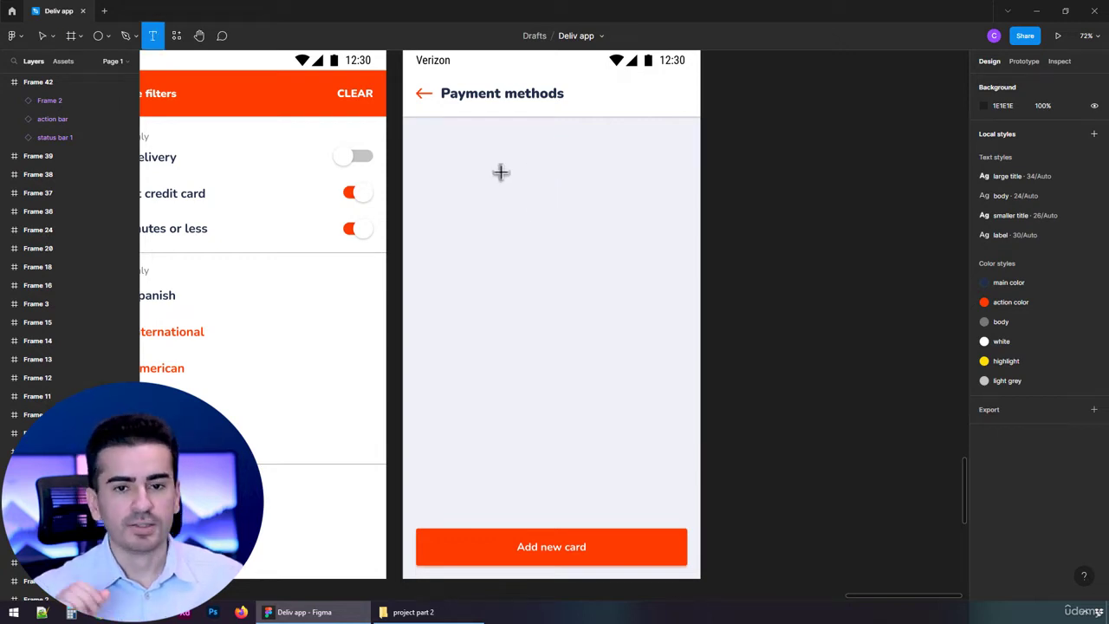
pyautogui.click(443, 158)
pyautogui.write('Primary card')
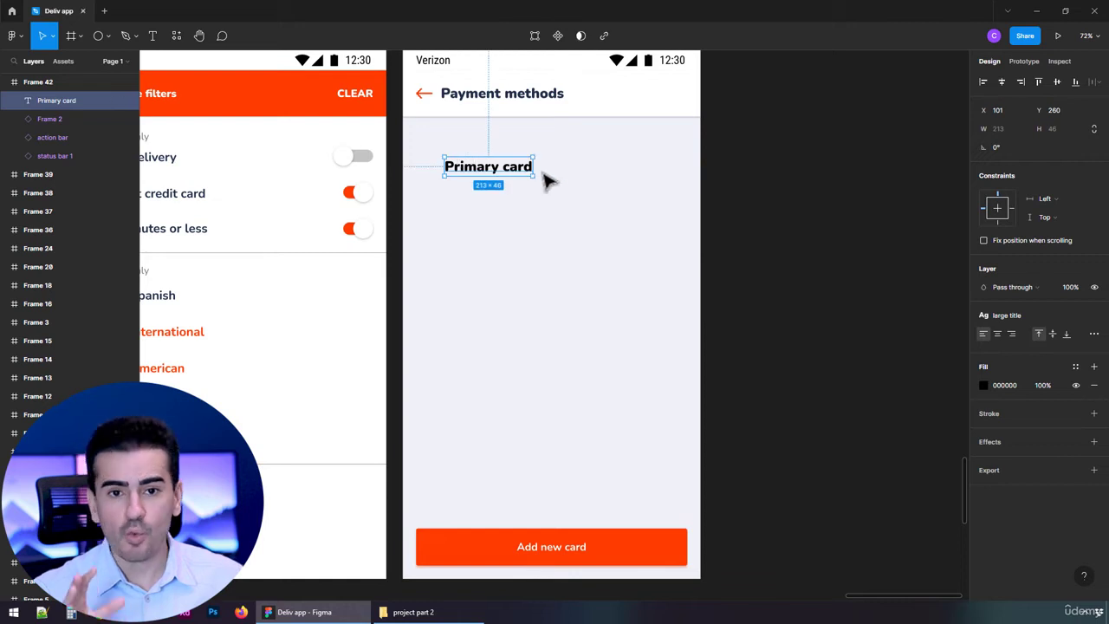
# Duplicate the "Primary card" text, change the copy to "Edit" and place it on the same line to its right
pyautogui.scroll(2, 530, 154)
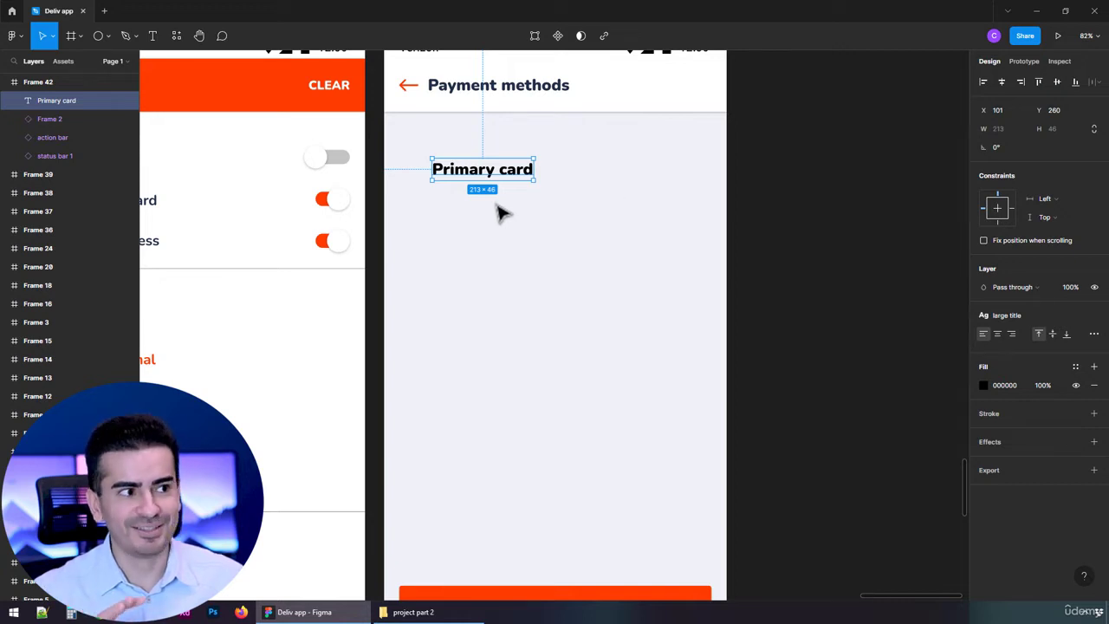
pyautogui.scroll(-2, 542, 197)
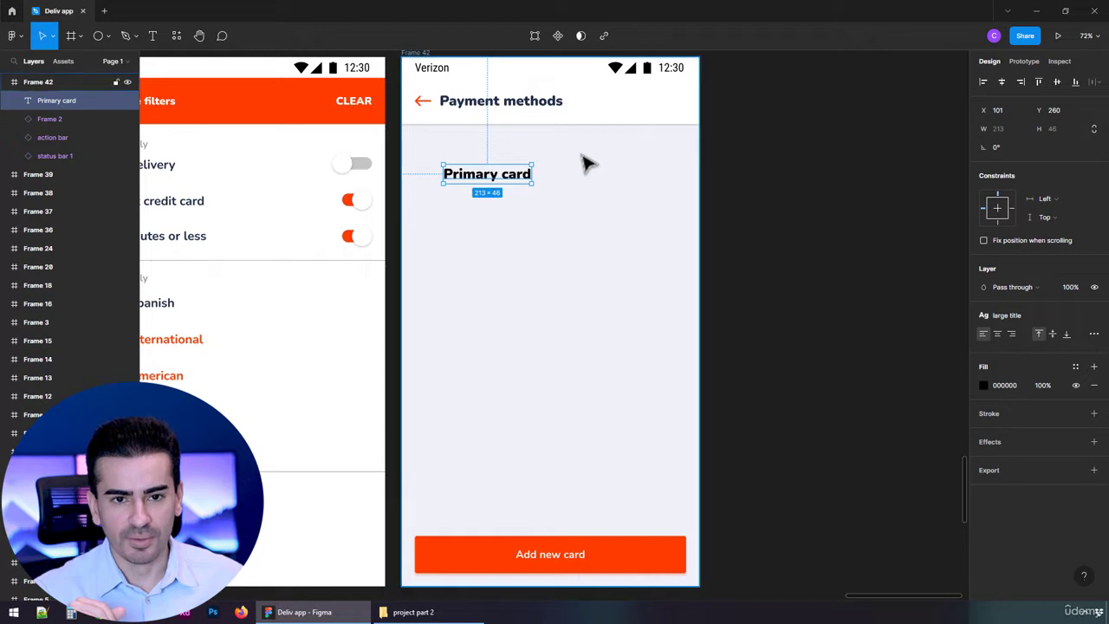
pyautogui.scroll(1, 582, 162)
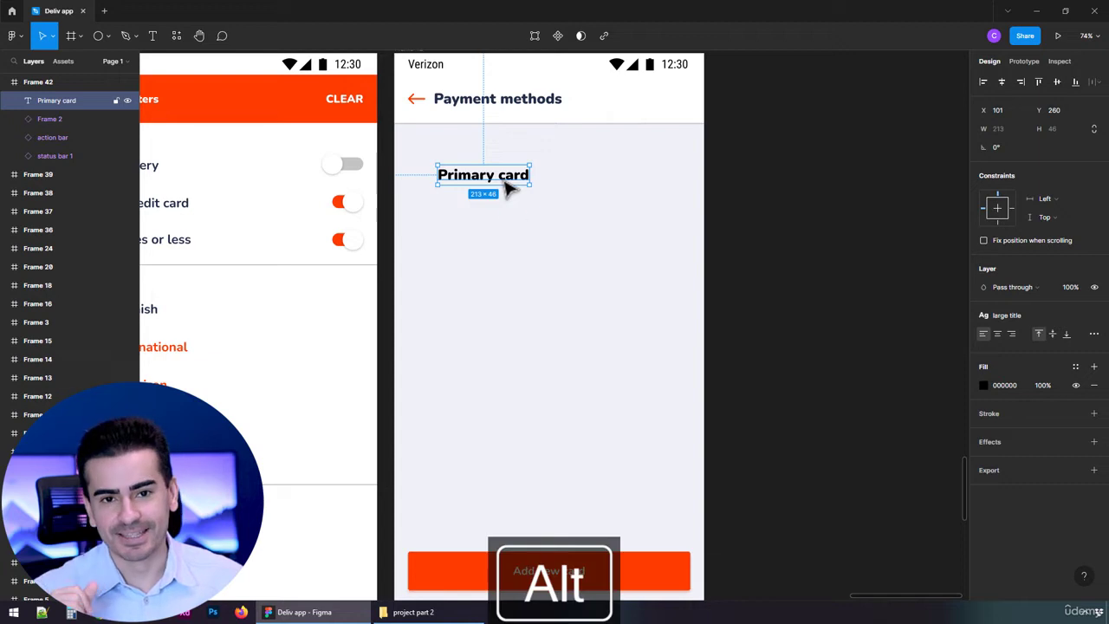
pyautogui.moveTo(508, 178); pyautogui.dragTo(507, 214)
pyautogui.write('Edit')
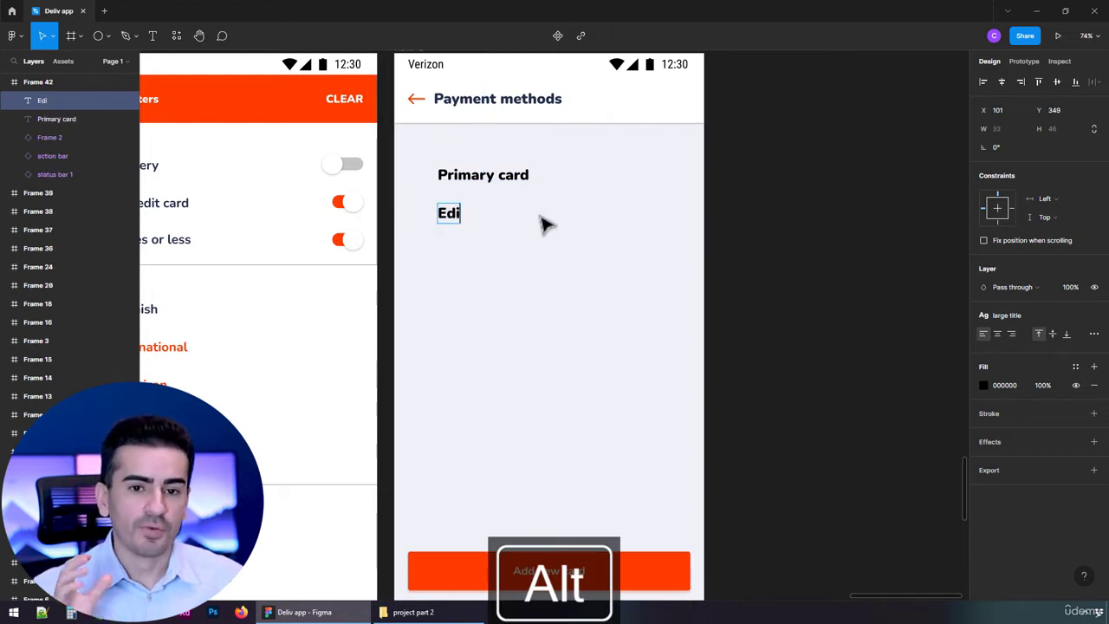
pyautogui.press('Escape')
pyautogui.press('1')
pyautogui.press('0')
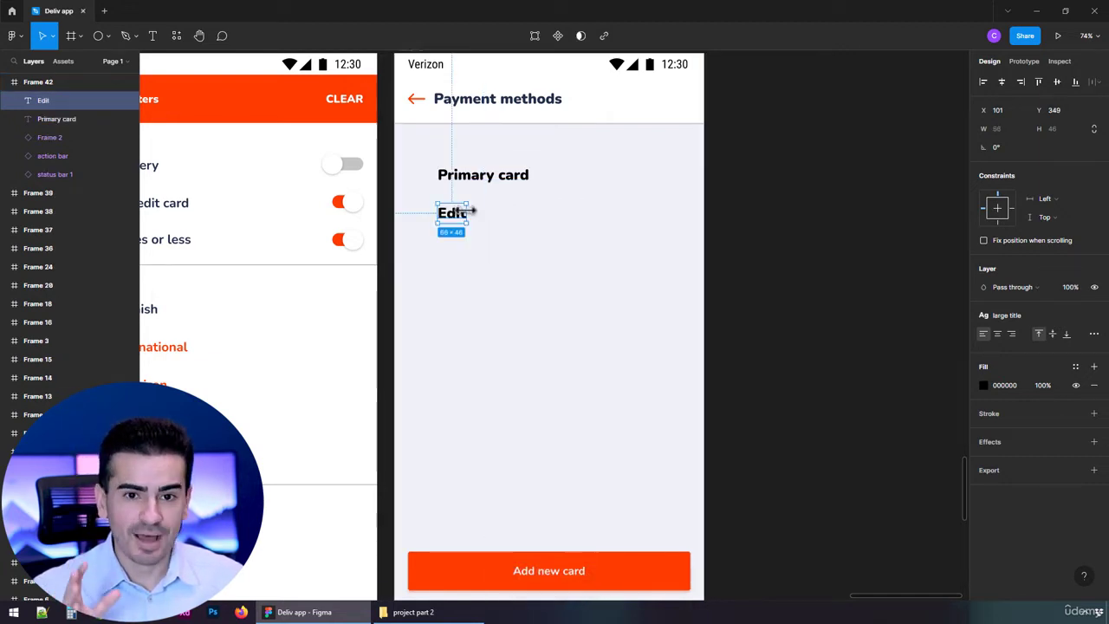
pyautogui.moveTo(468, 211); pyautogui.dragTo(574, 182)
# Duplicate the "Primary card" text below itself and replace the copy with a masked card number, bulleted except for its last four digits
pyautogui.click(493, 180)
pyautogui.moveTo(477, 179); pyautogui.dragTo(474, 229)
pyautogui.doubleClick(473, 225)
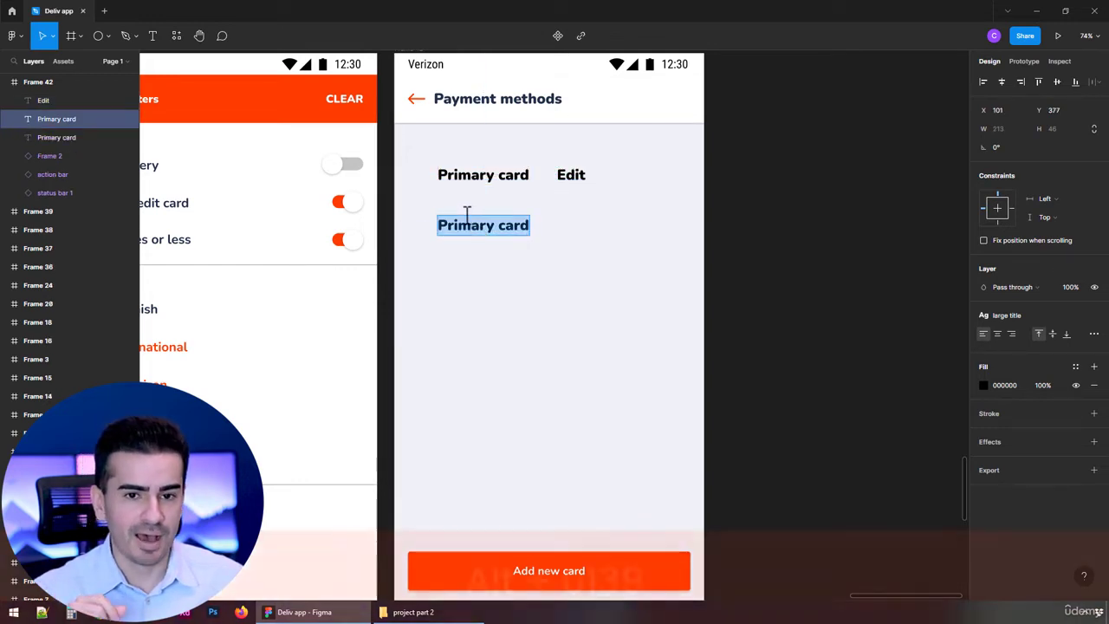
pyautogui.write('•')
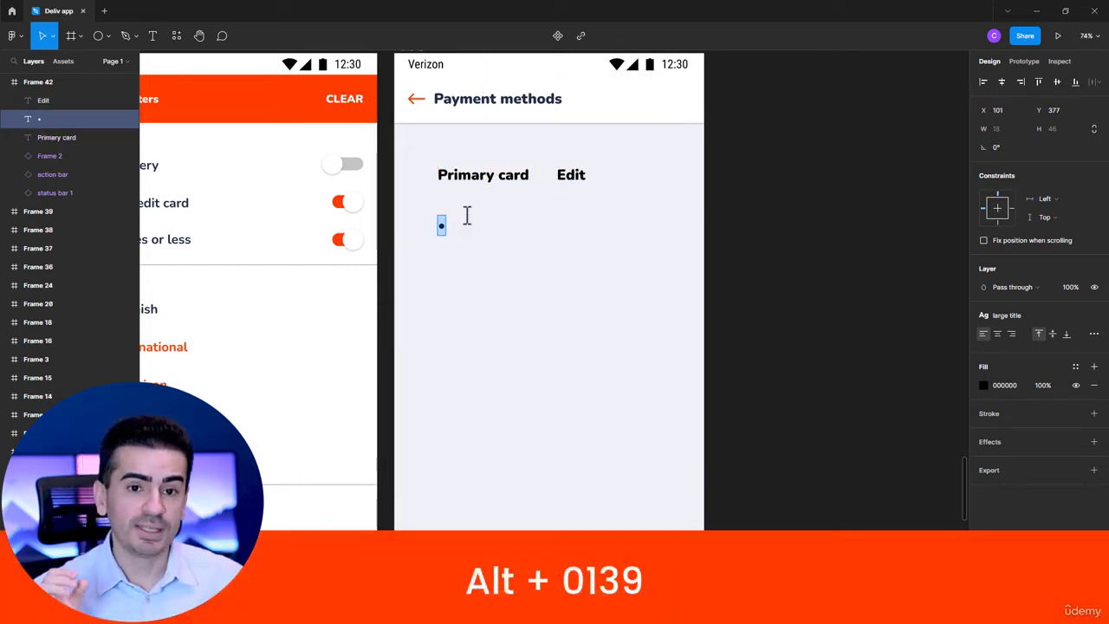
pyautogui.write('•••')
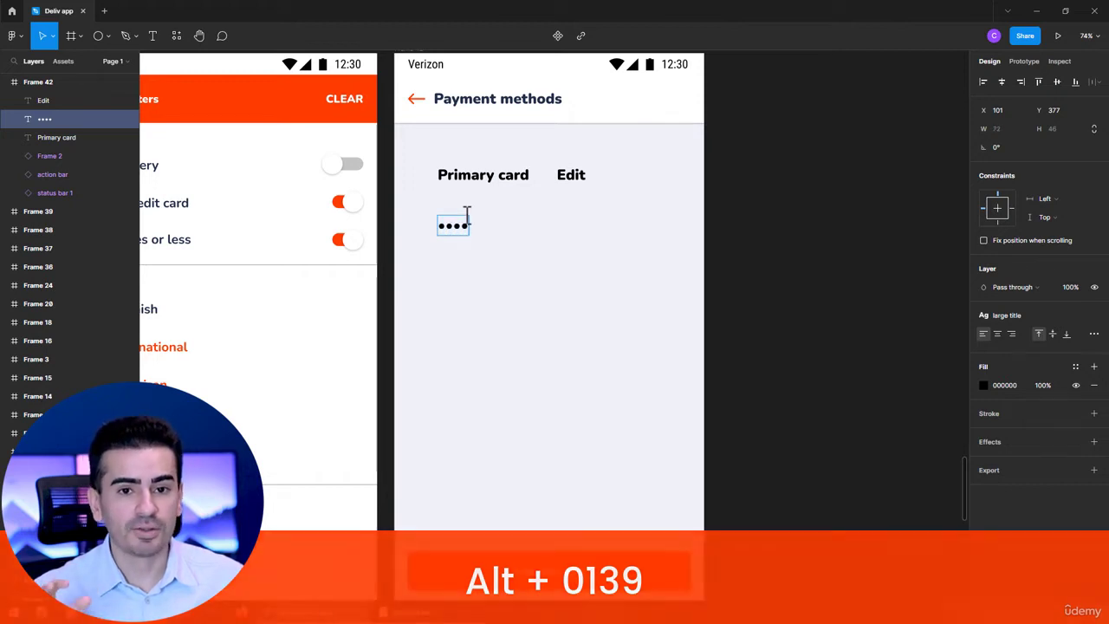
pyautogui.write(' ••')
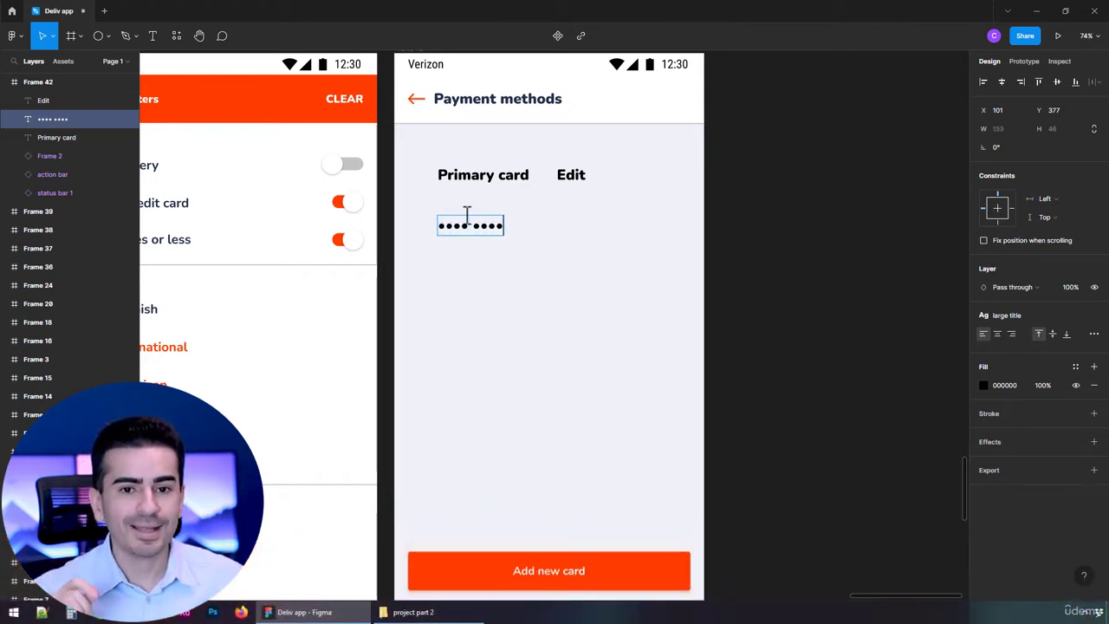
pyautogui.write('•• ••••')
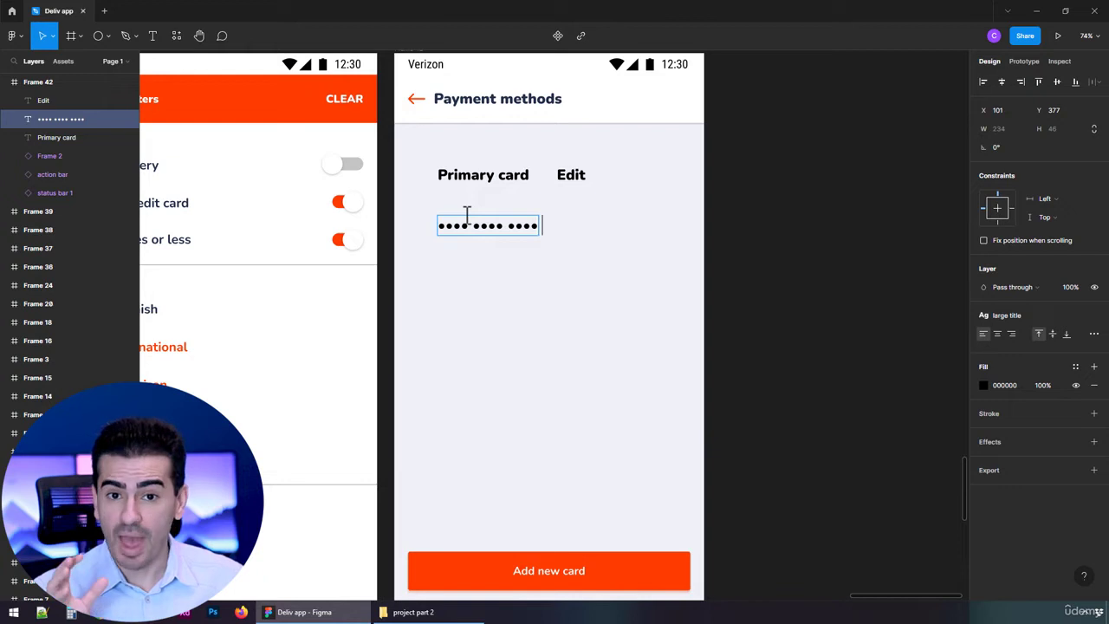
pyautogui.write(' 1249')
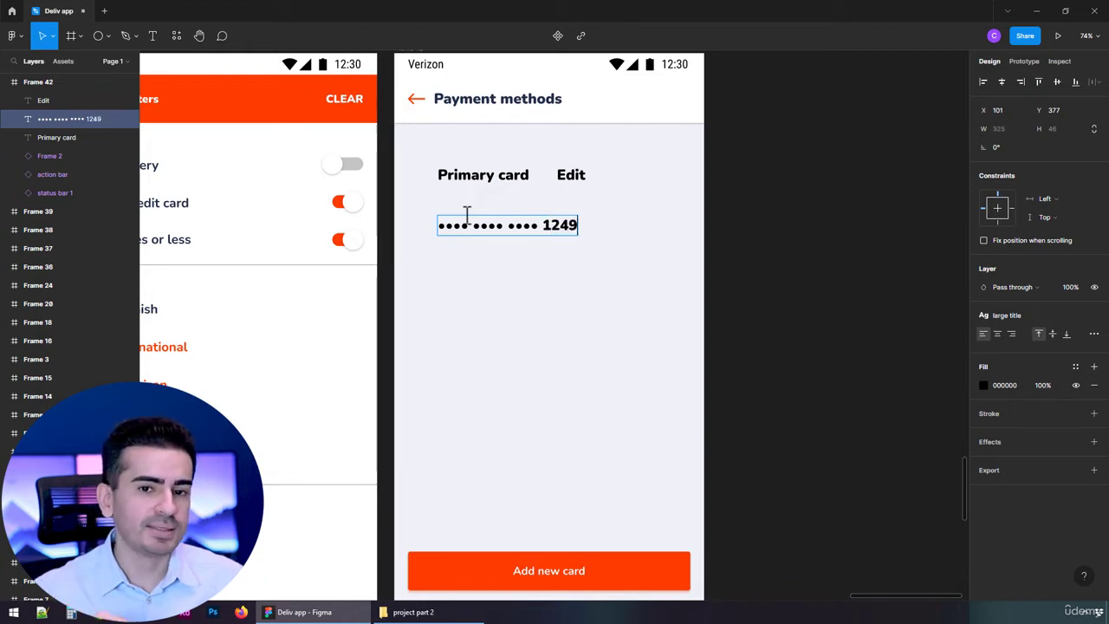
pyautogui.press('Escape')
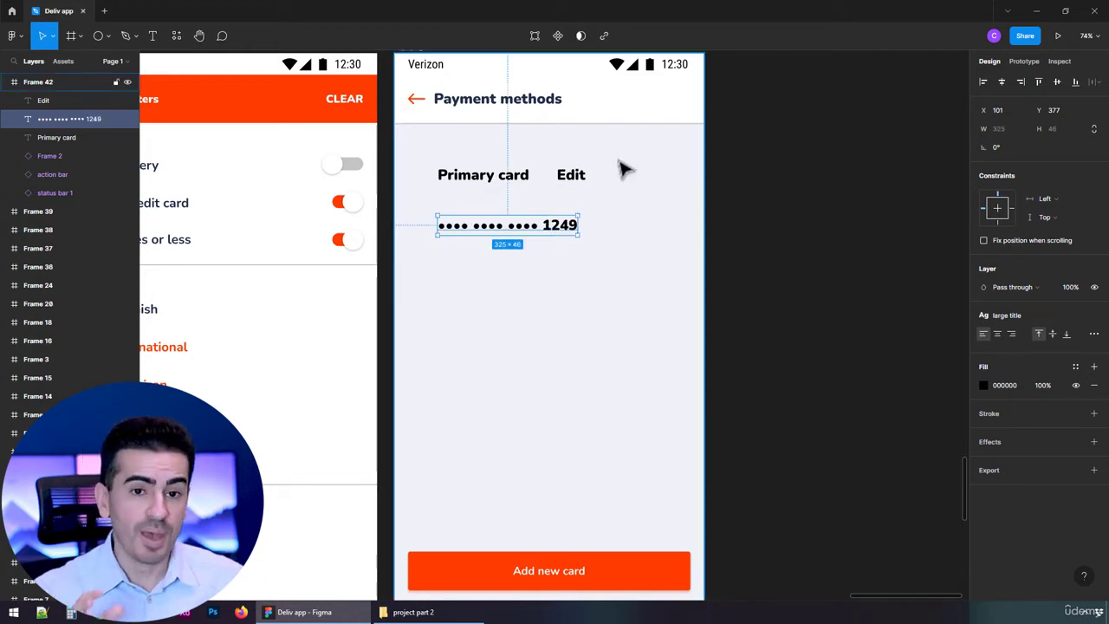
pyautogui.scroll(3, 532, 153)
pyautogui.scroll(1, 545, 179)
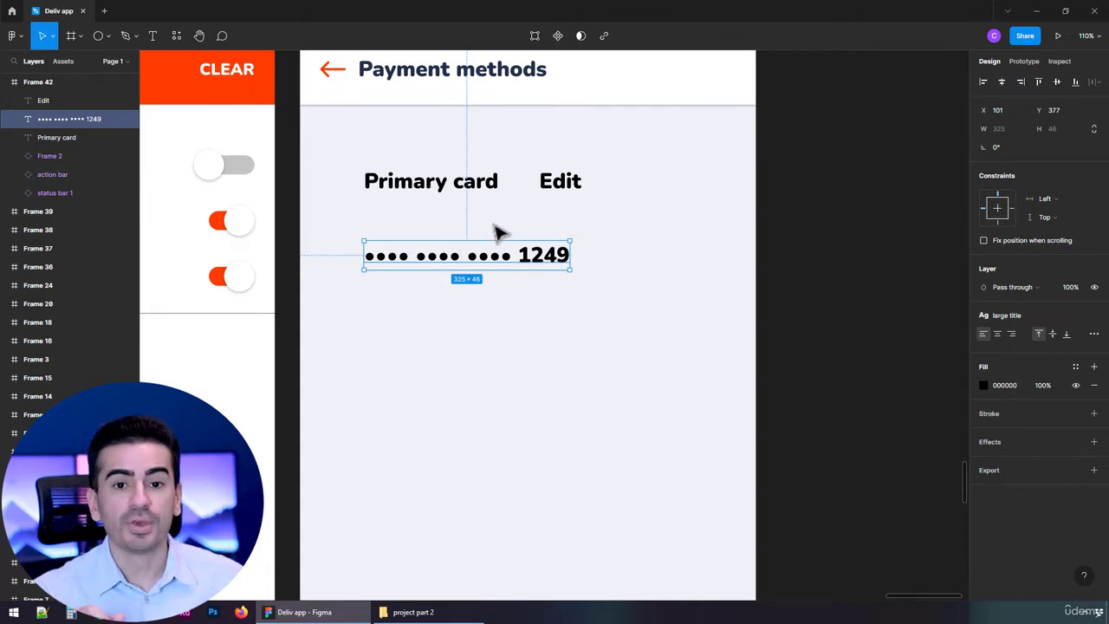
pyautogui.moveTo(433, 255); pyautogui.dragTo(644, 259)
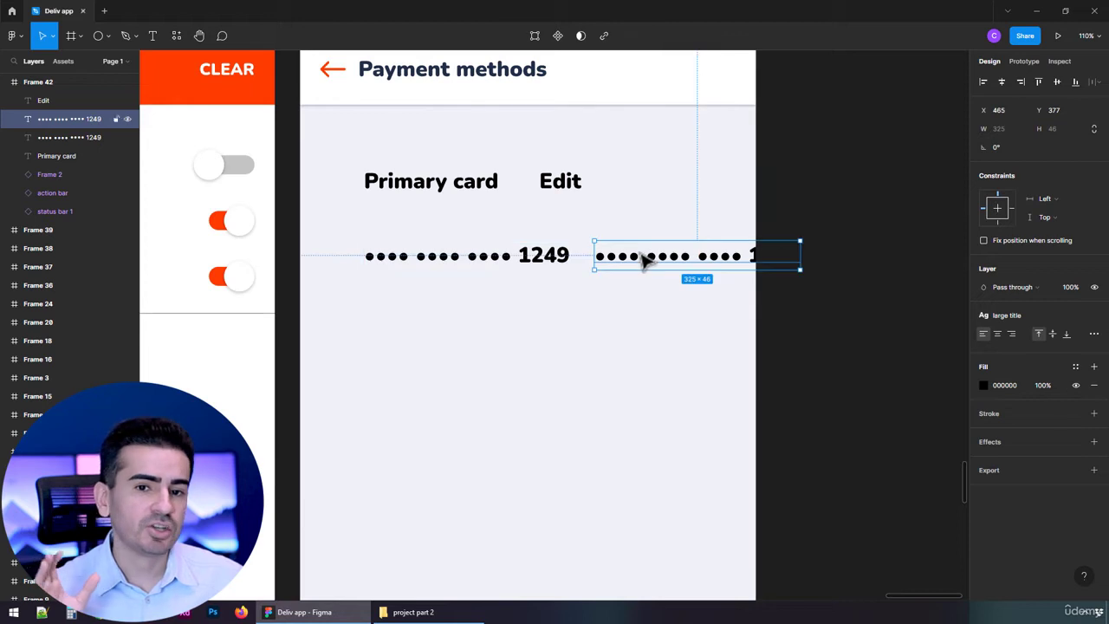
pyautogui.doubleClick(643, 260)
pyautogui.hotkey('ctrl', 'z')
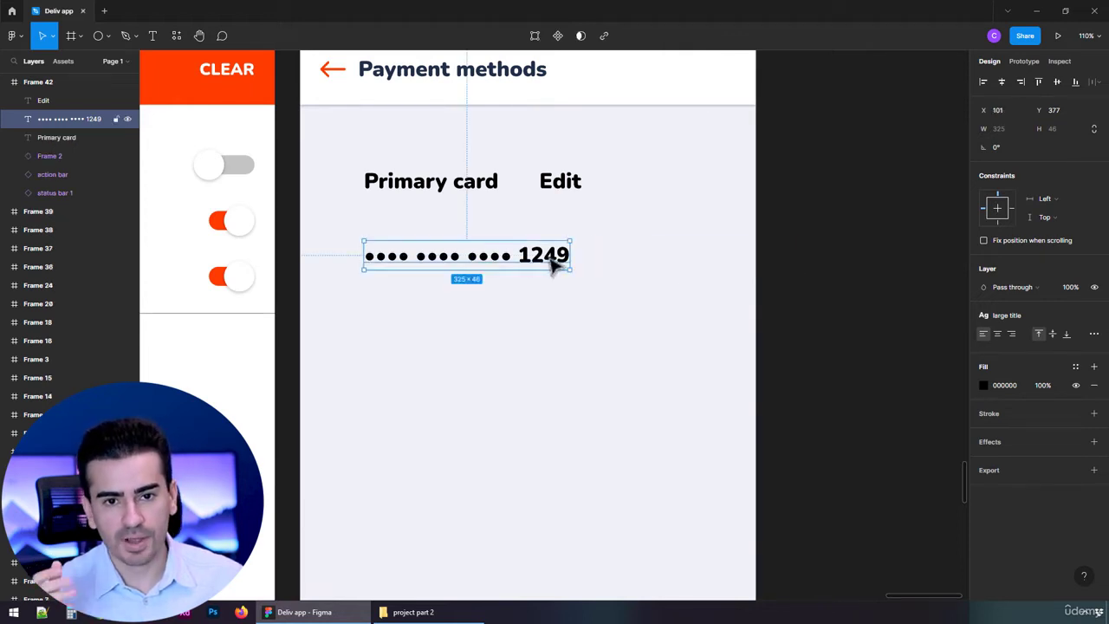
# Duplicate the masked card number, change the copy to the expiry date "08/28" and place it to the number's right on the same line
pyautogui.keyDown('alt'); pyautogui.moveTo(482, 256); pyautogui.dragTo(672, 256); pyautogui.keyUp('alt')
pyautogui.doubleClick(662, 257)
pyautogui.write('08')
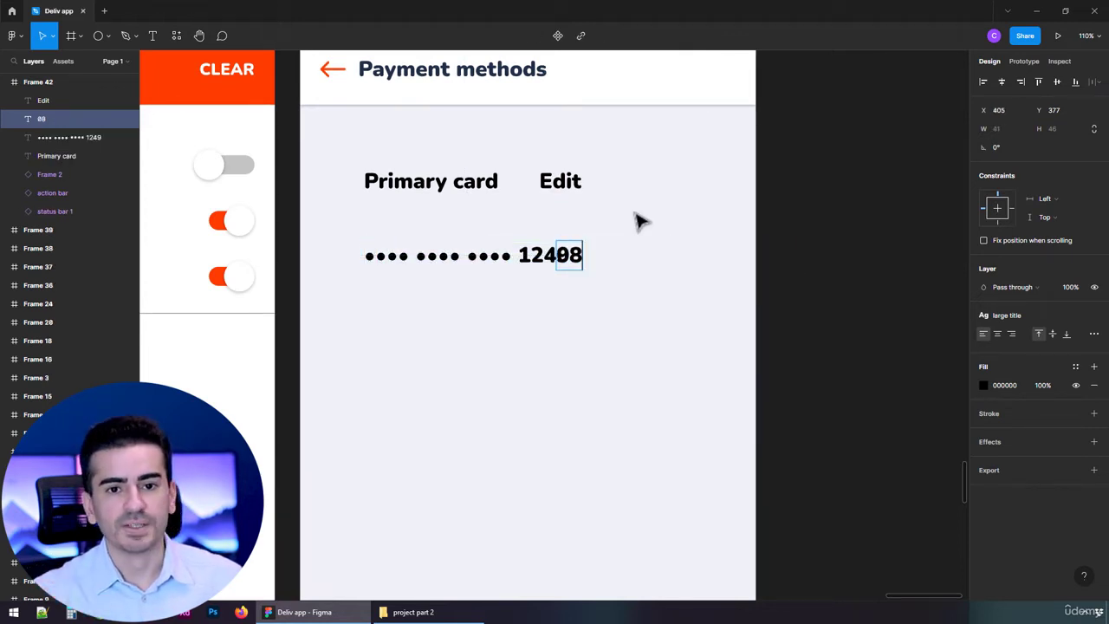
pyautogui.write('/28')
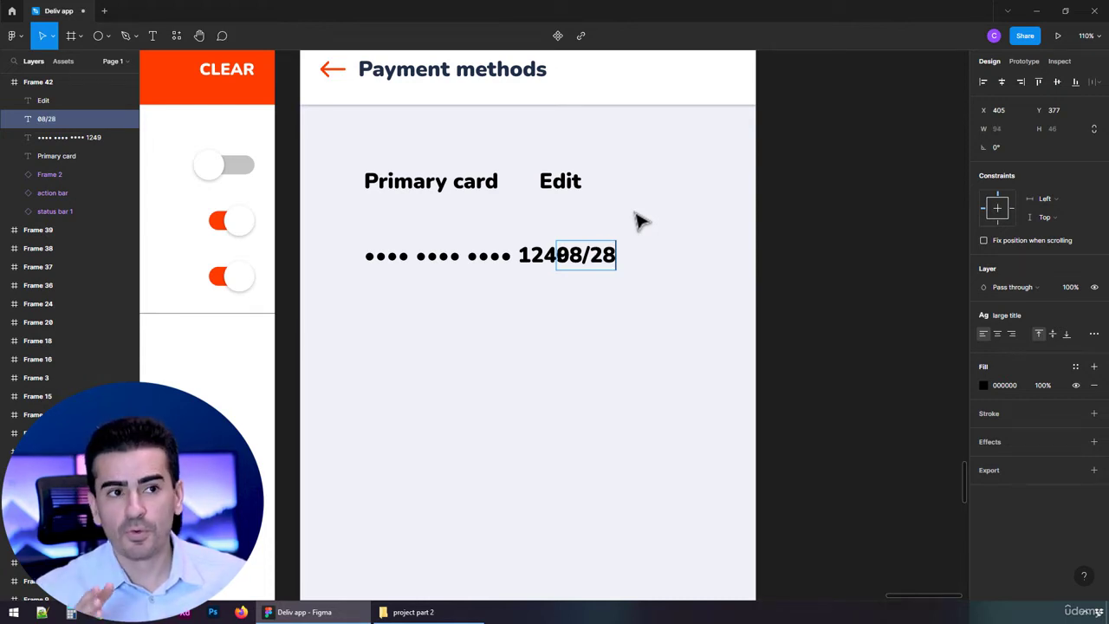
pyautogui.click(635, 215)
pyautogui.moveTo(610, 260); pyautogui.dragTo(673, 259)
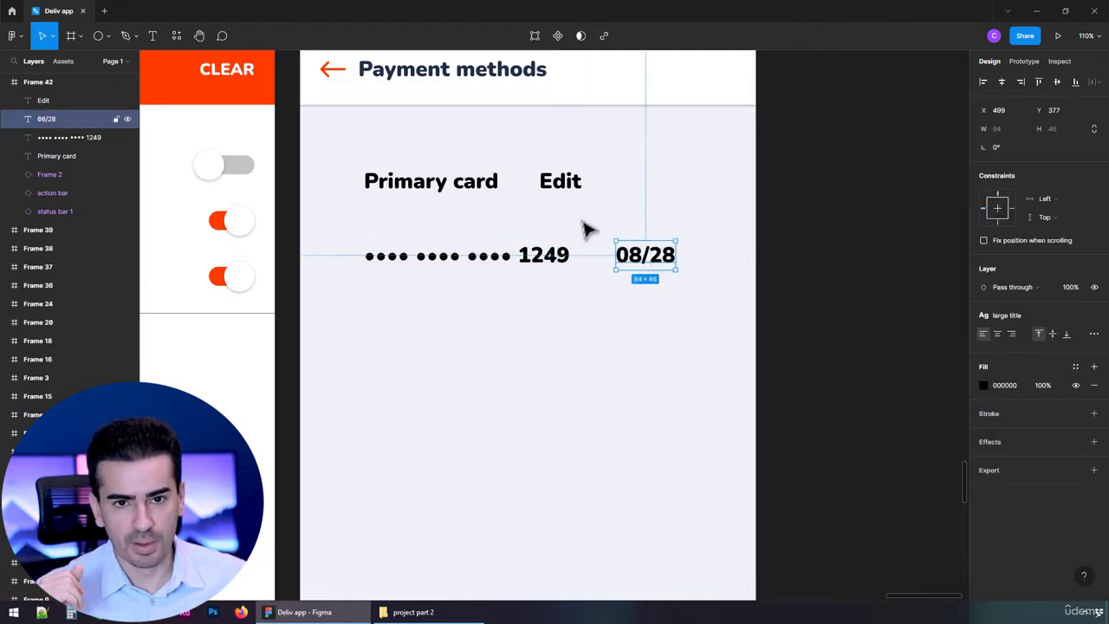
# Apply the "smaller title" text style to the "Primary card" and "Edit" texts
pyautogui.click(457, 173)
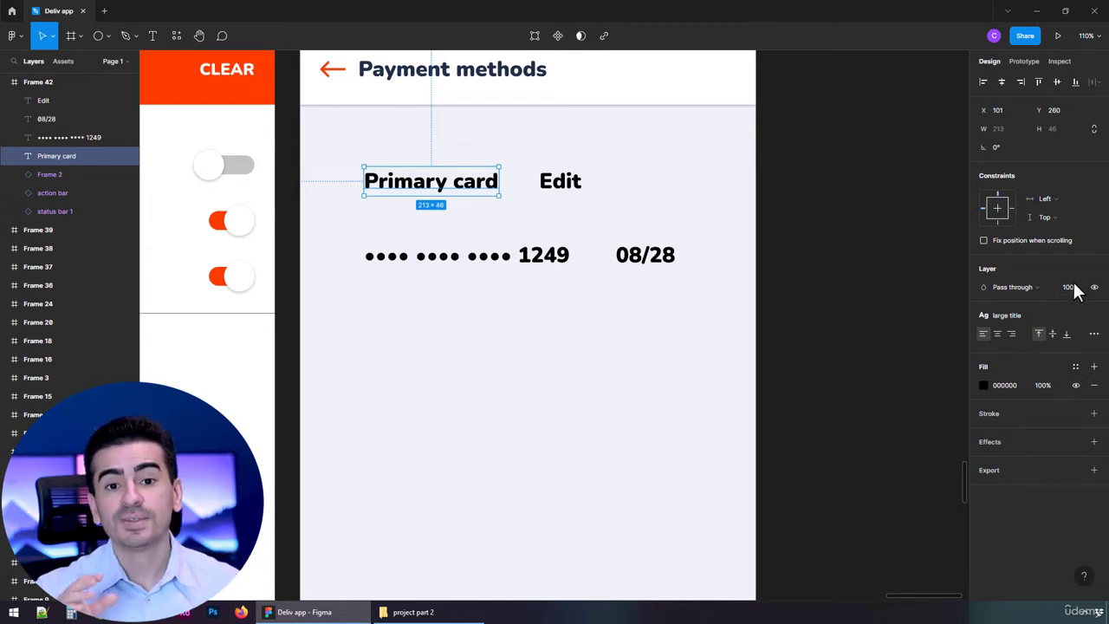
pyautogui.click(1084, 315)
pyautogui.click(1093, 315)
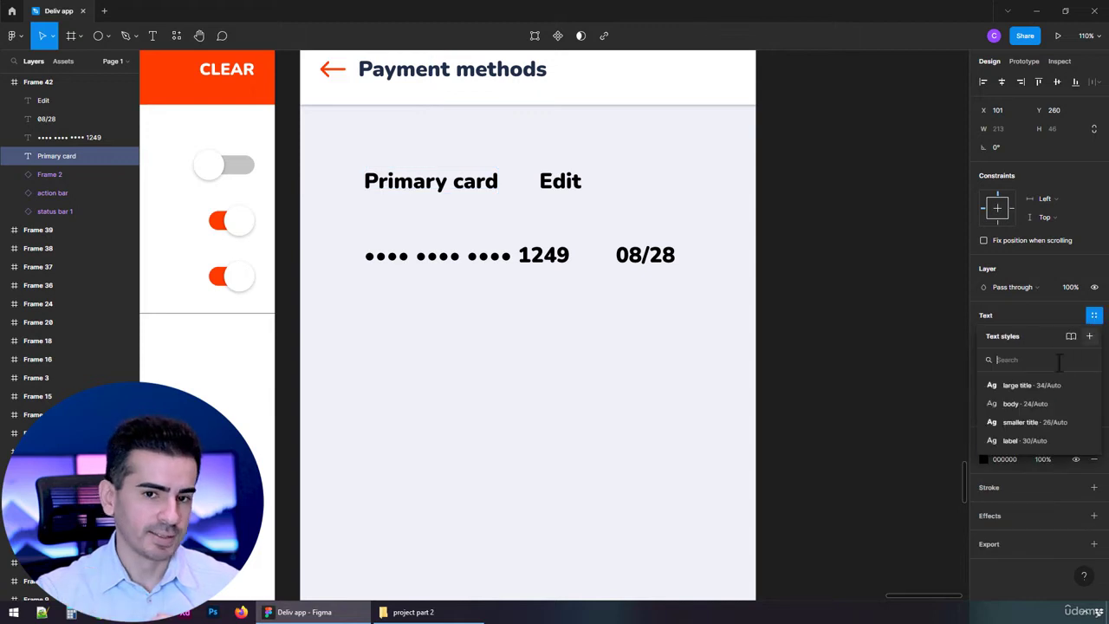
pyautogui.click(1030, 423)
pyautogui.click(565, 184)
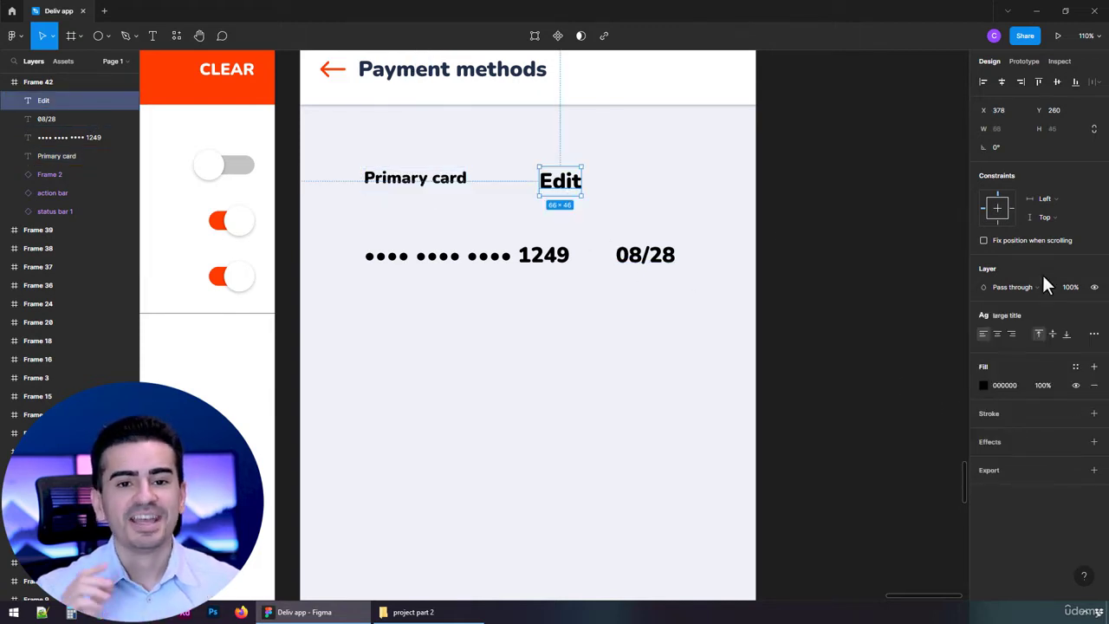
pyautogui.click(1095, 324)
pyautogui.click(1093, 315)
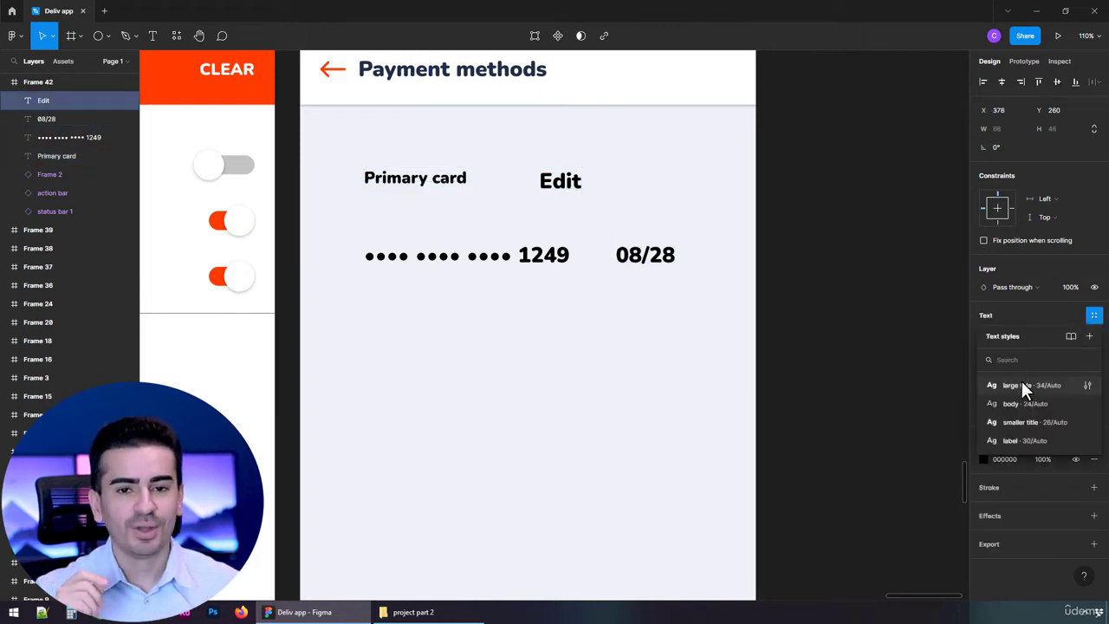
pyautogui.click(1020, 421)
# Apply the "body" text style to both the masked card number and the expiry date
pyautogui.moveTo(462, 327); pyautogui.dragTo(657, 271)
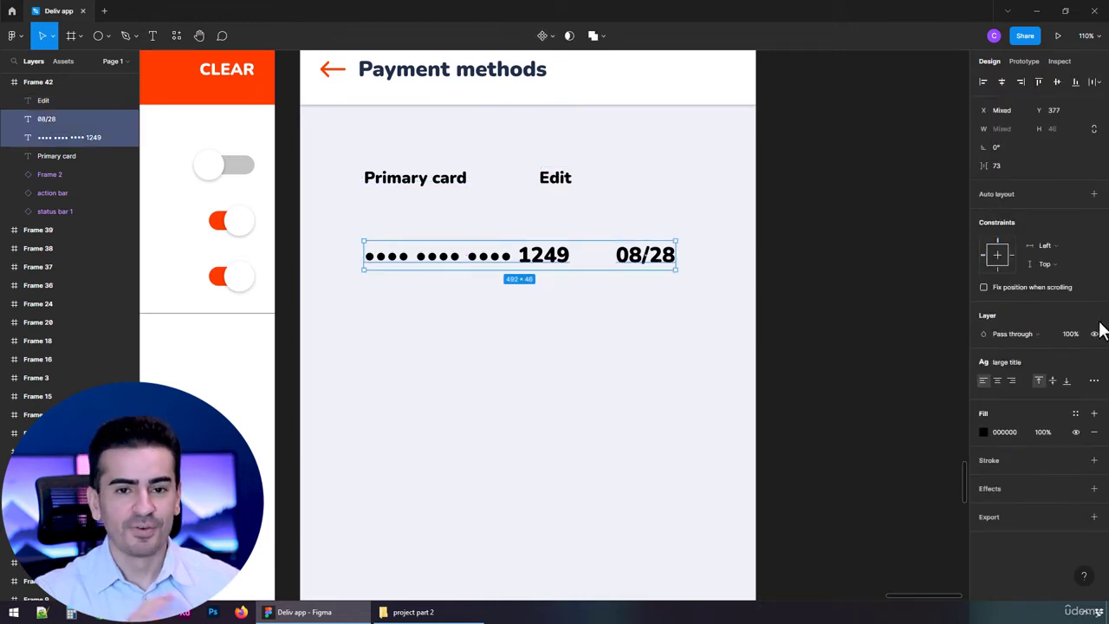
pyautogui.click(1089, 382)
pyautogui.click(1093, 363)
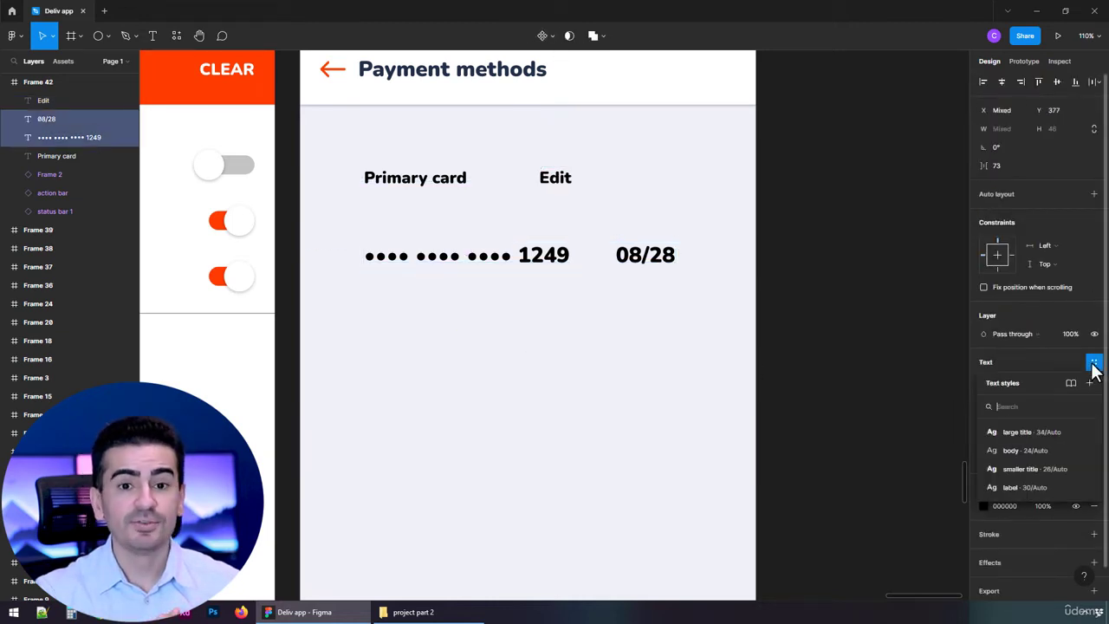
pyautogui.click(1034, 453)
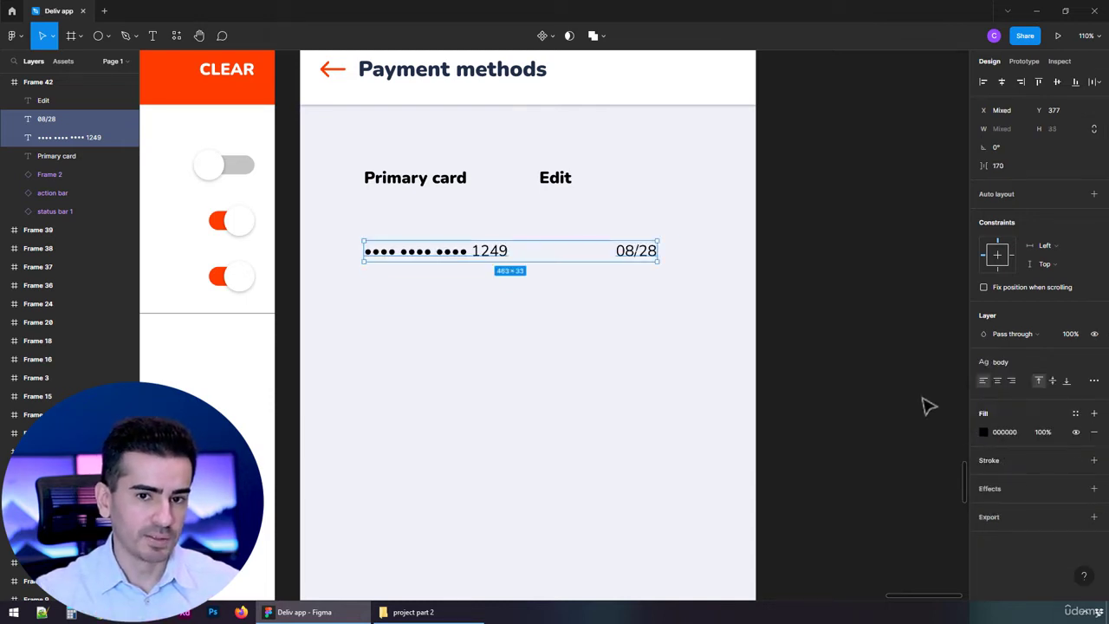
# Fill the "Edit" text with the "action color" style
pyautogui.click(557, 183)
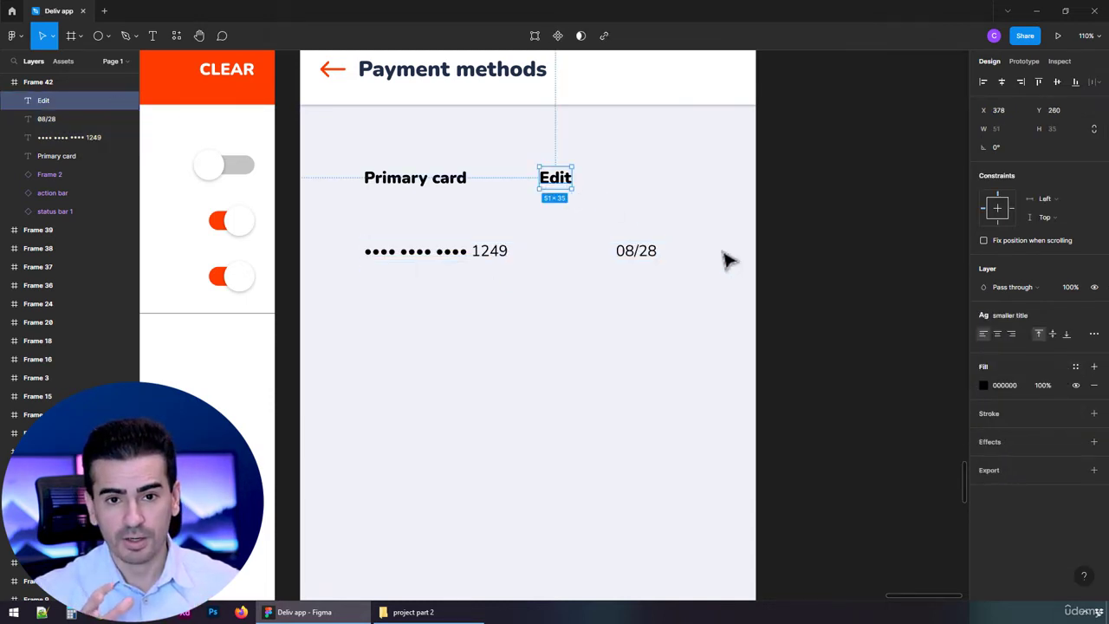
pyautogui.click(1074, 367)
pyautogui.click(1012, 437)
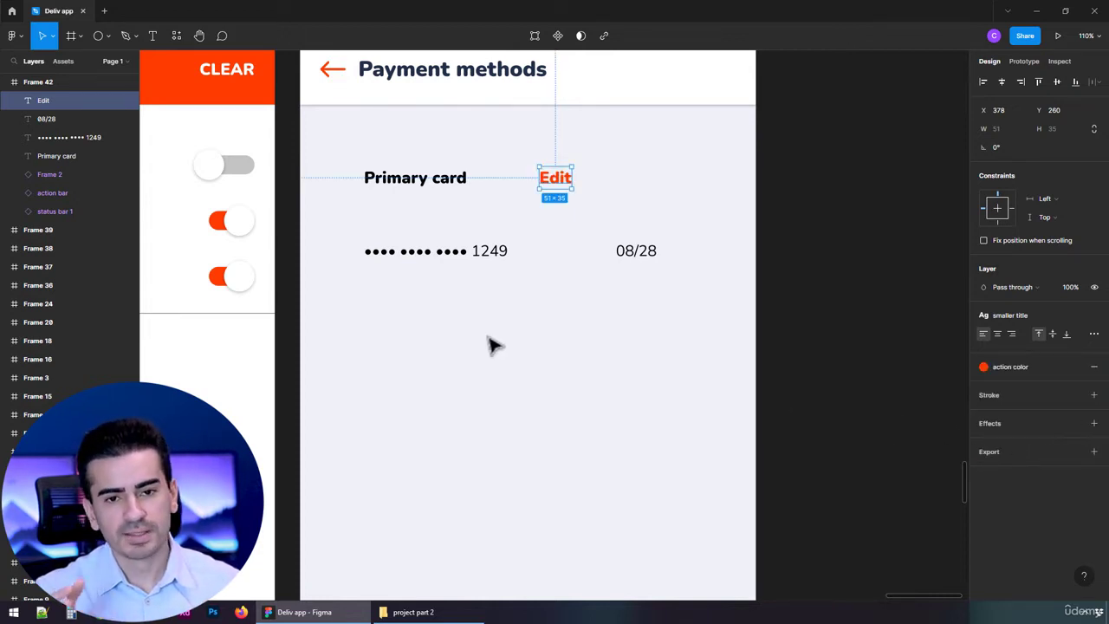
# Apply the "main color" fill style to the "Primary card" text, the masked card number and the expiry date
pyautogui.click(414, 178)
pyautogui.keyDown('shift'); pyautogui.click(485, 251); pyautogui.keyUp('shift')
pyautogui.moveTo(624, 214); pyautogui.dragTo(681, 283)
pyautogui.click(1075, 403)
pyautogui.click(990, 467)
pyautogui.click(903, 448)
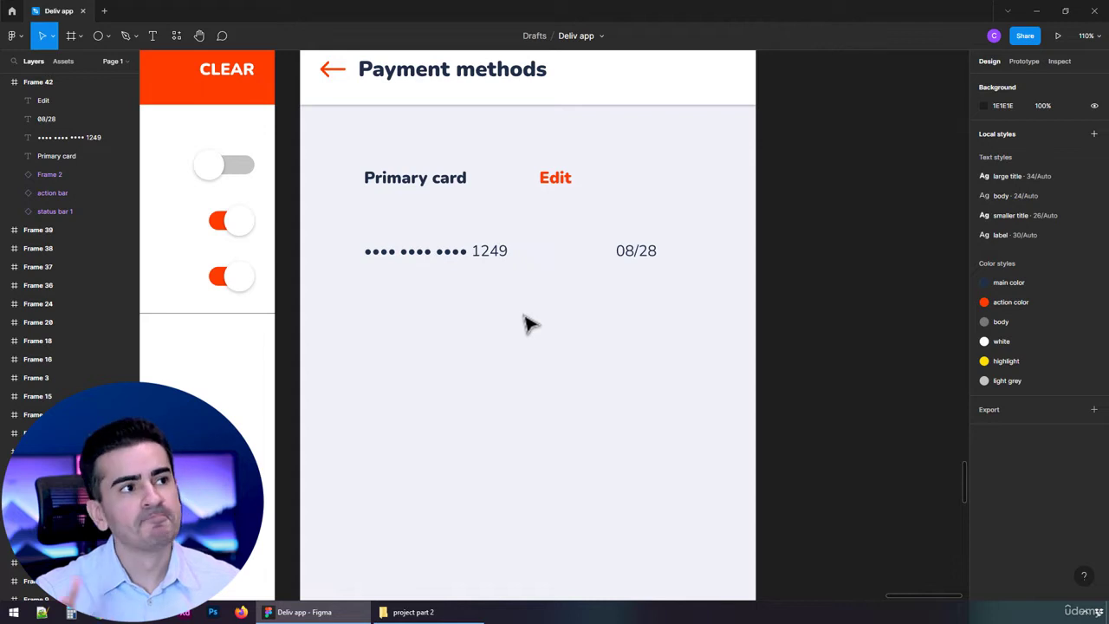
# Move the masked card number and expiry date together up to just below the "Primary card" line, at Y 316
pyautogui.click(496, 248)
pyautogui.keyDown('shift'); pyautogui.click(621, 250); pyautogui.keyUp('shift')
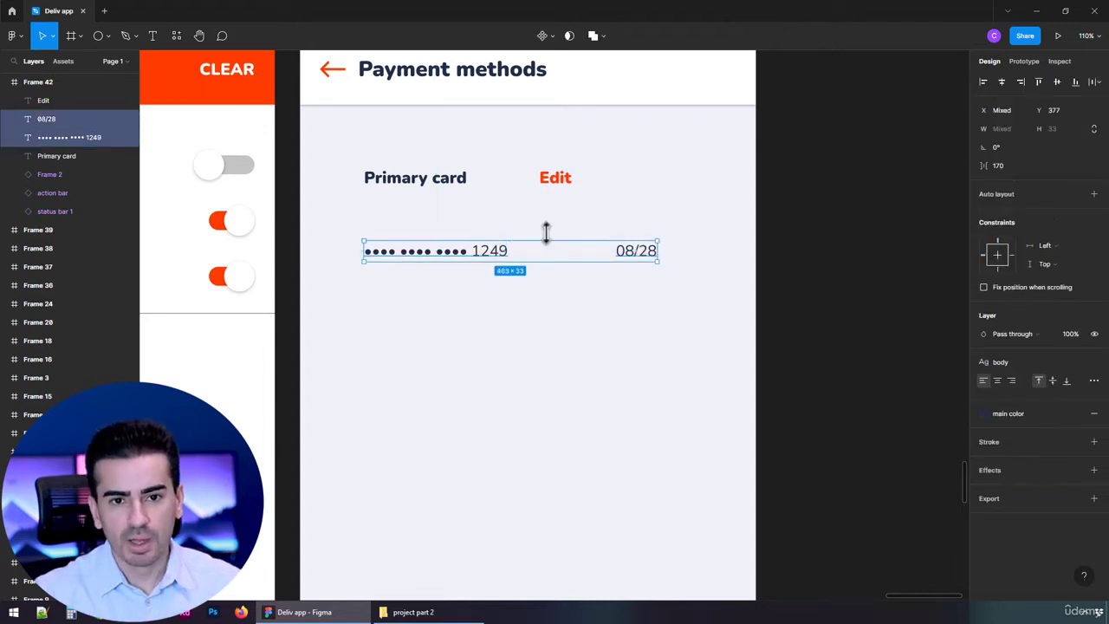
pyautogui.moveTo(489, 255); pyautogui.dragTo(477, 223)
pyautogui.click(448, 312)
pyautogui.scroll(1, 452, 312)
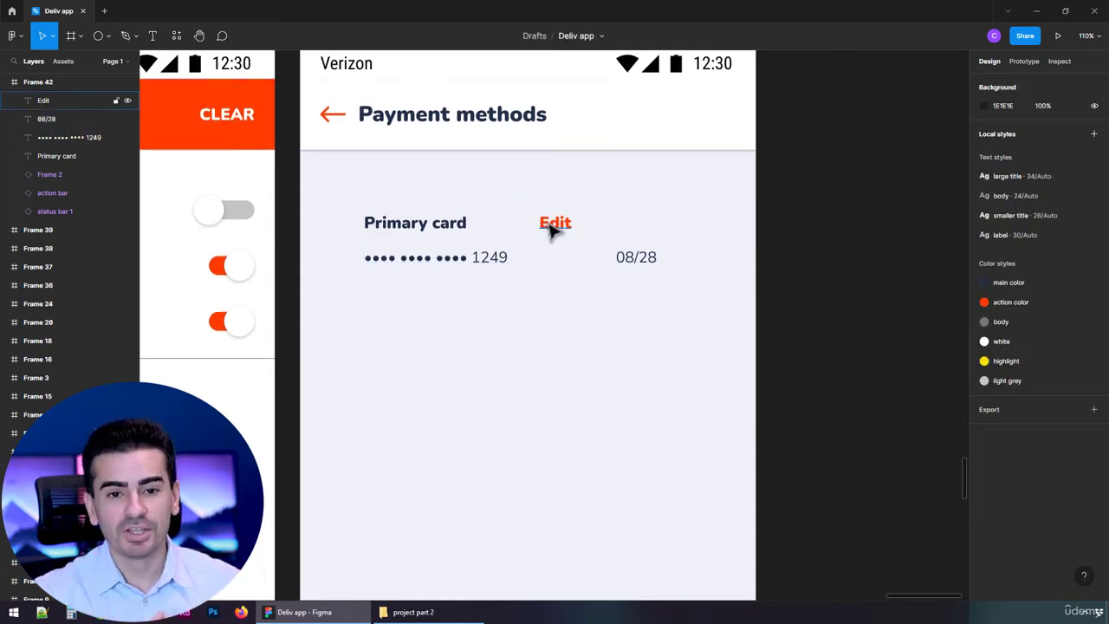
# Move "Edit" right along its line to X 532 and shift the expiry date beneath it to X 529
pyautogui.moveTo(549, 227); pyautogui.dragTo(654, 227)
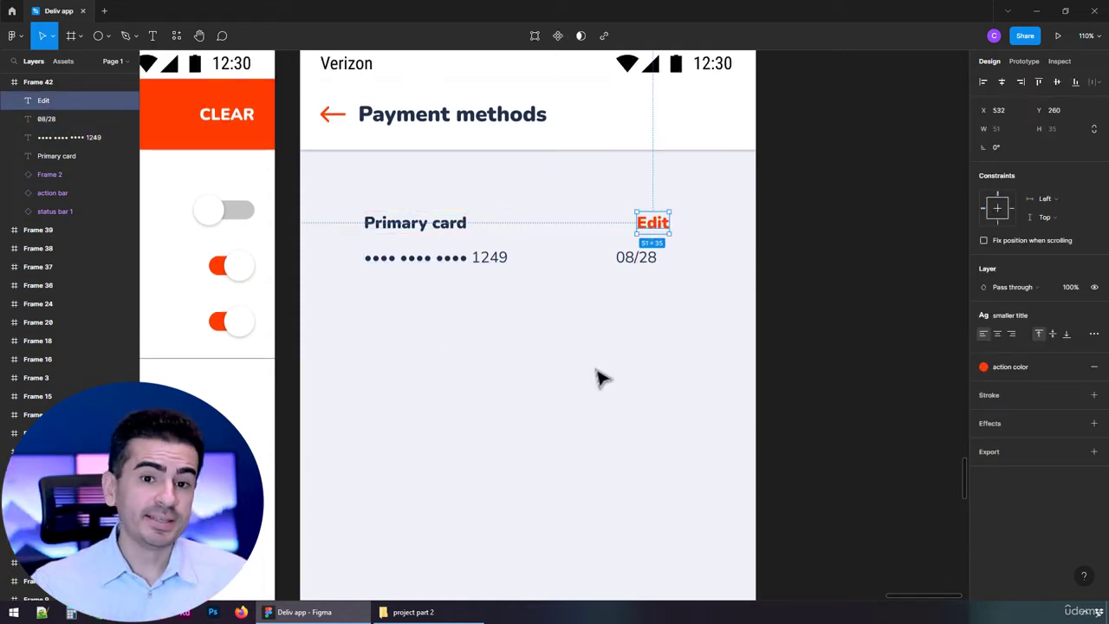
pyautogui.moveTo(632, 272); pyautogui.dragTo(656, 271)
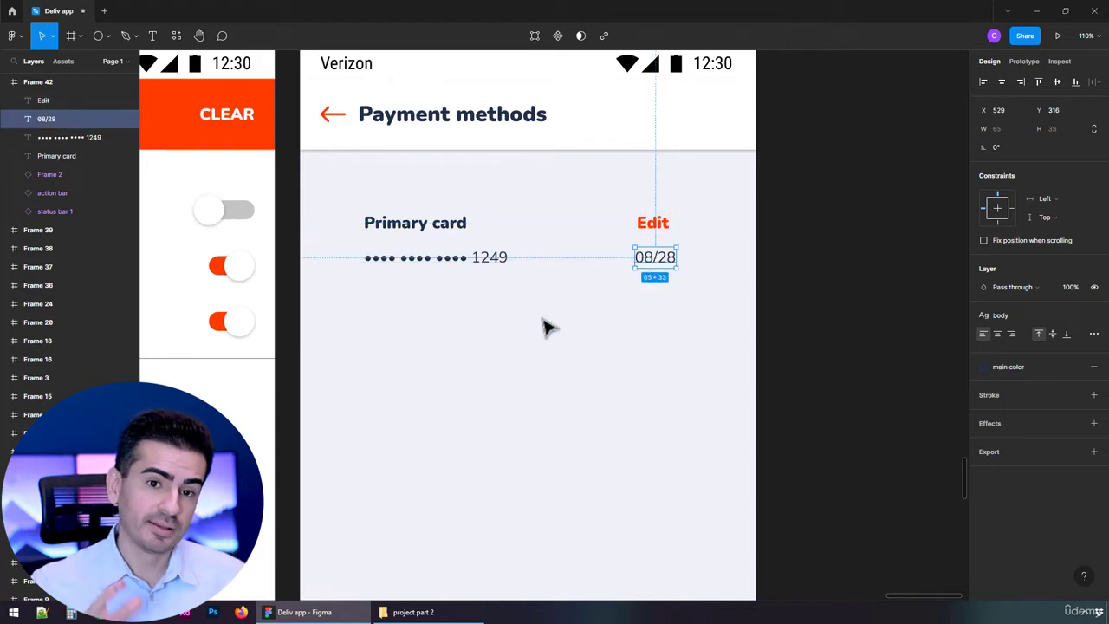
pyautogui.click(468, 229)
pyautogui.click(582, 233)
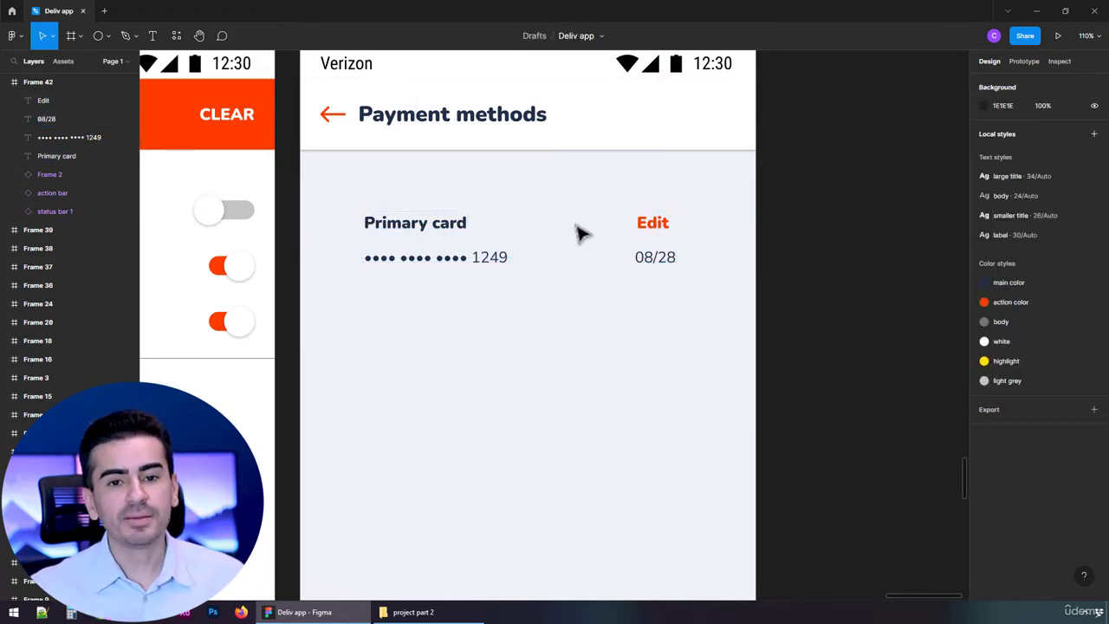
# Duplicate the "Edit" text, change the copy to "Make primary" and place it between "Primary card" and "Edit" at X 337
pyautogui.click(655, 223)
pyautogui.moveTo(664, 240); pyautogui.dragTo(583, 232)
pyautogui.doubleClick(582, 225)
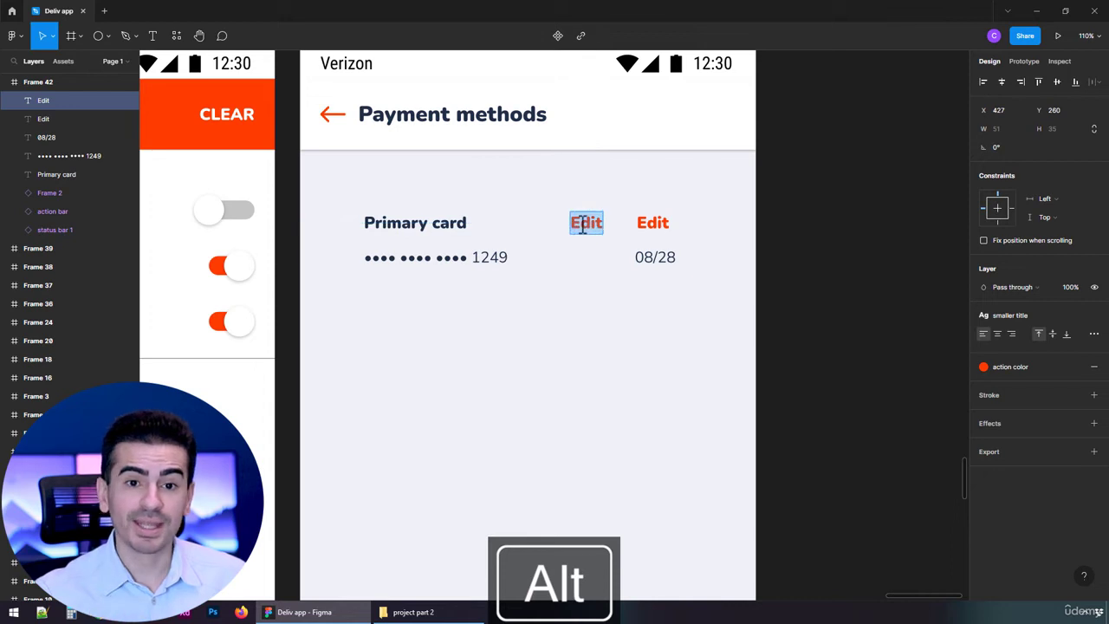
pyautogui.write('Make primary')
pyautogui.press('Escape')
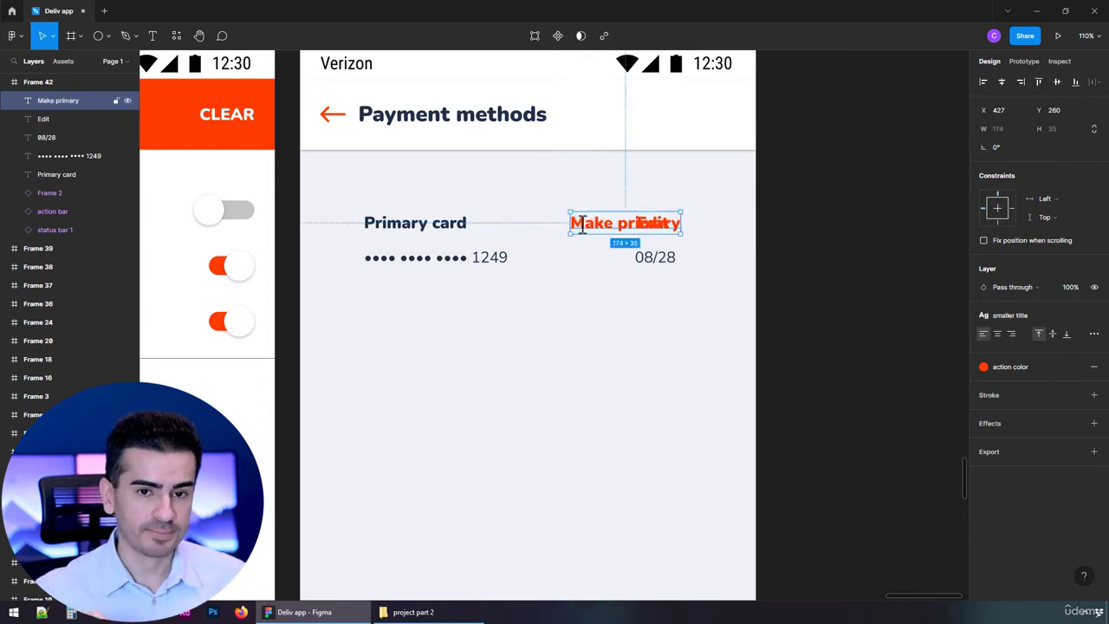
pyautogui.moveTo(584, 234); pyautogui.dragTo(528, 233)
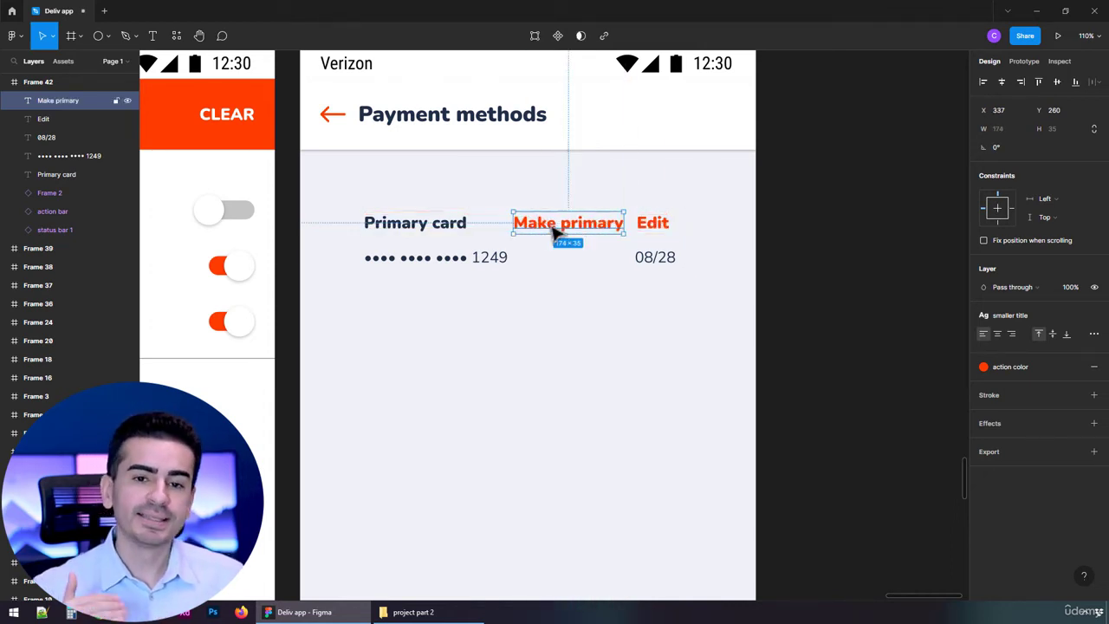
# Shift "Edit" and "Make primary" slightly right on their line, and move the expiry date to X 552 beneath "Edit"
pyautogui.moveTo(662, 225); pyautogui.dragTo(681, 228)
pyautogui.moveTo(607, 228); pyautogui.dragTo(628, 232)
pyautogui.moveTo(663, 262); pyautogui.dragTo(667, 261)
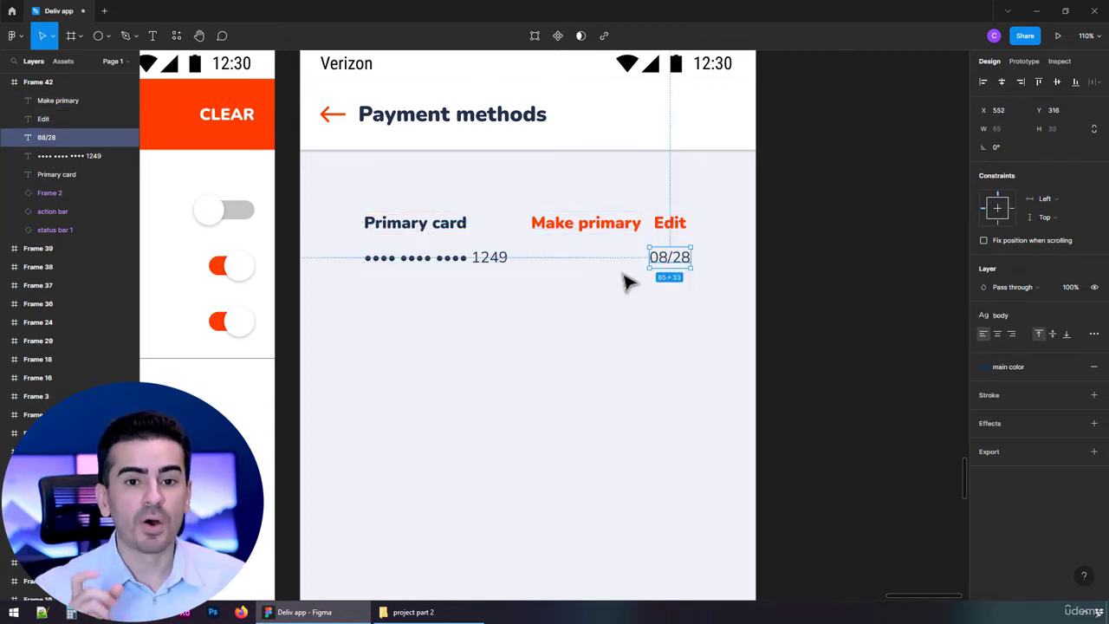
# Wrap "Make primary" and "Edit" in a horizontal auto layout frame and check its nested layers
pyautogui.moveTo(570, 192); pyautogui.dragTo(686, 227)
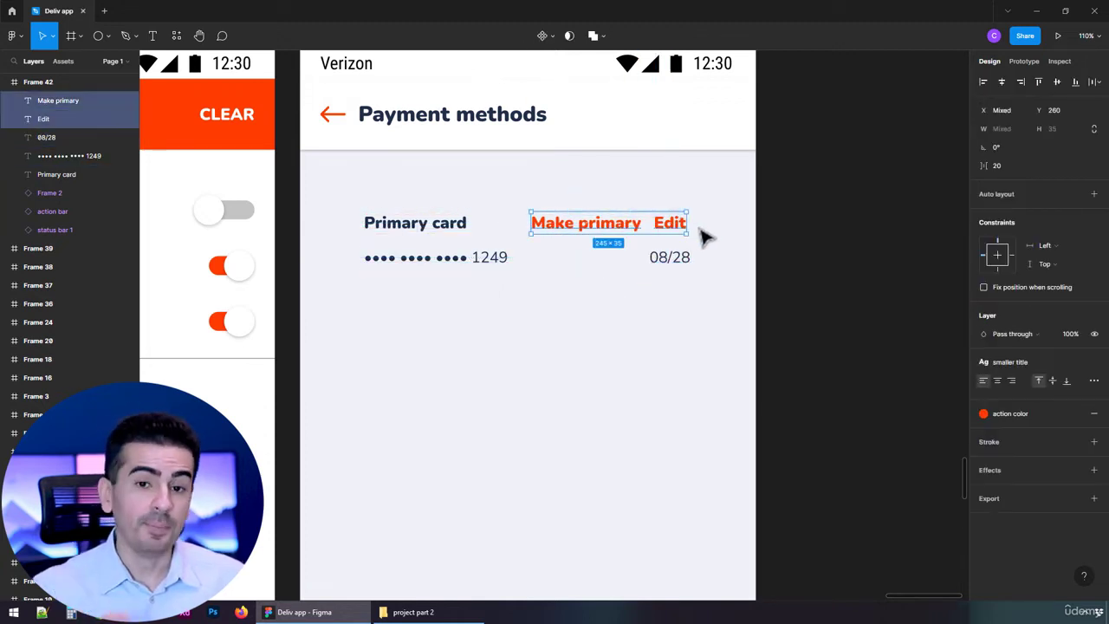
pyautogui.hotkey('shift', 'a')
pyautogui.click(15, 100)
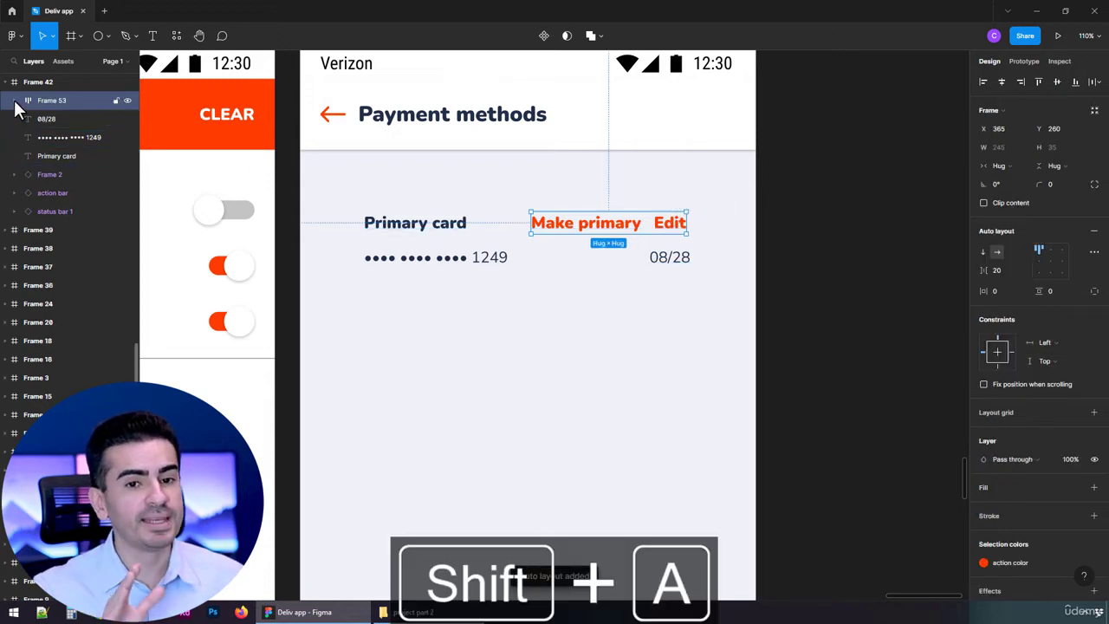
pyautogui.click(15, 100)
pyautogui.click(16, 101)
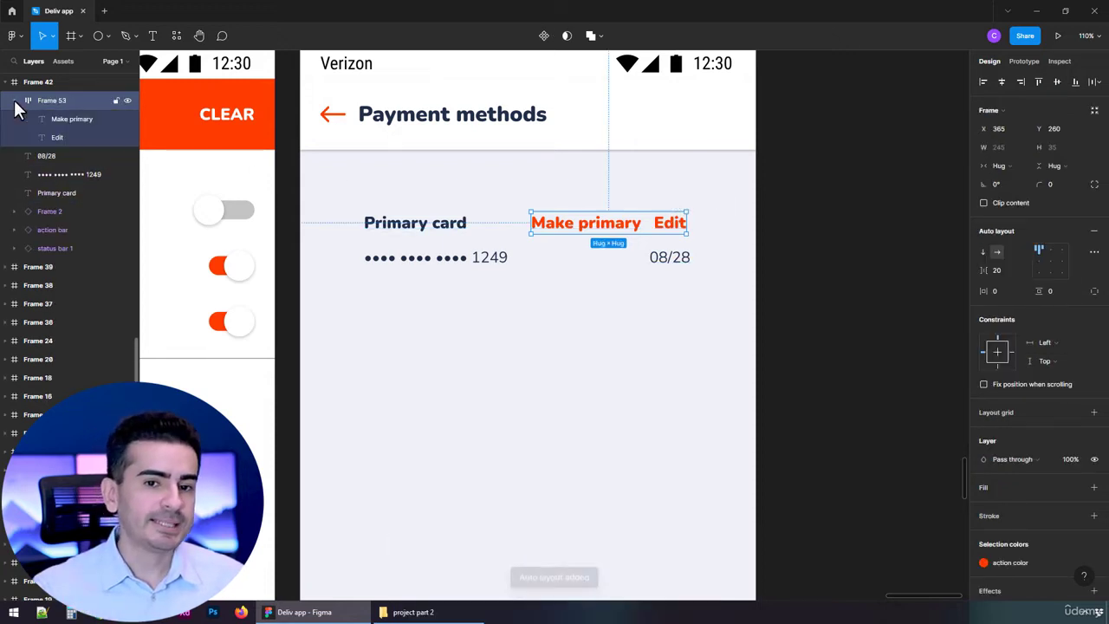
pyautogui.click(15, 101)
pyautogui.click(498, 176)
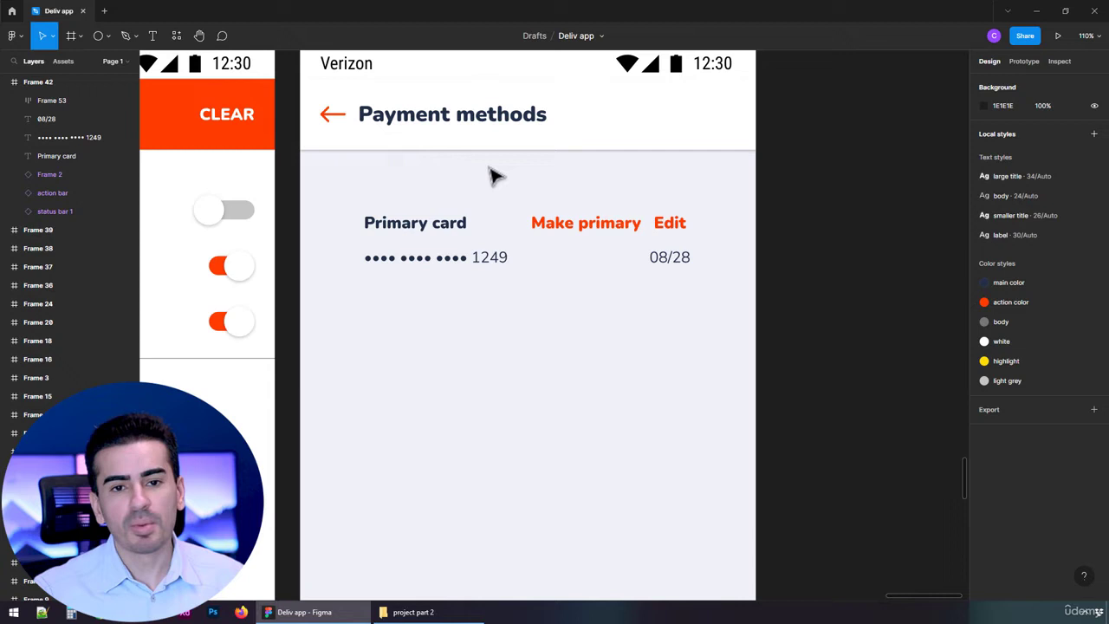
# Set the item spacing between "Make primary" and "Edit" in their auto layout frame to 50
pyautogui.click(528, 222)
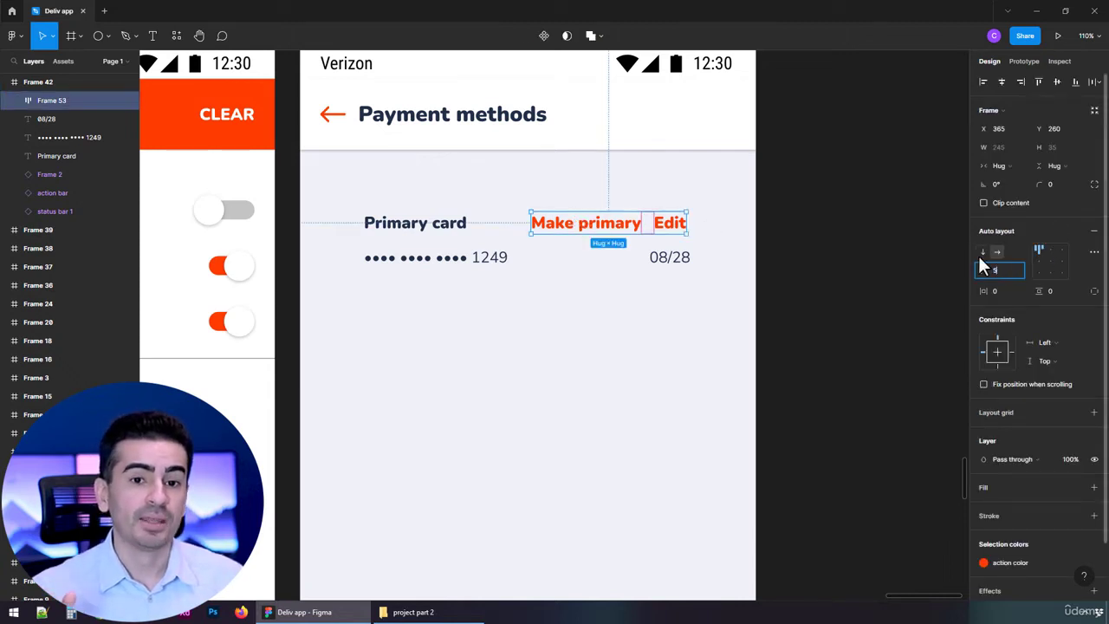
pyautogui.write('50')
pyautogui.press('Return')
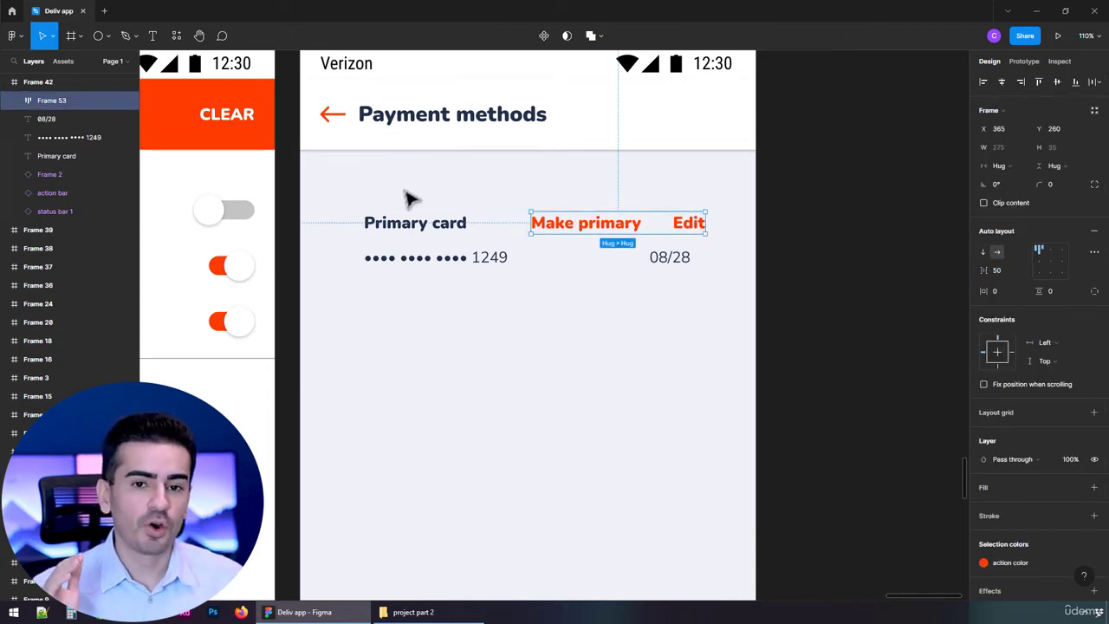
# Combine "Primary card" and the "Make primary"/"Edit" frame in an auto layout with the spacing mode "Space between"
pyautogui.moveTo(390, 178); pyautogui.dragTo(637, 234)
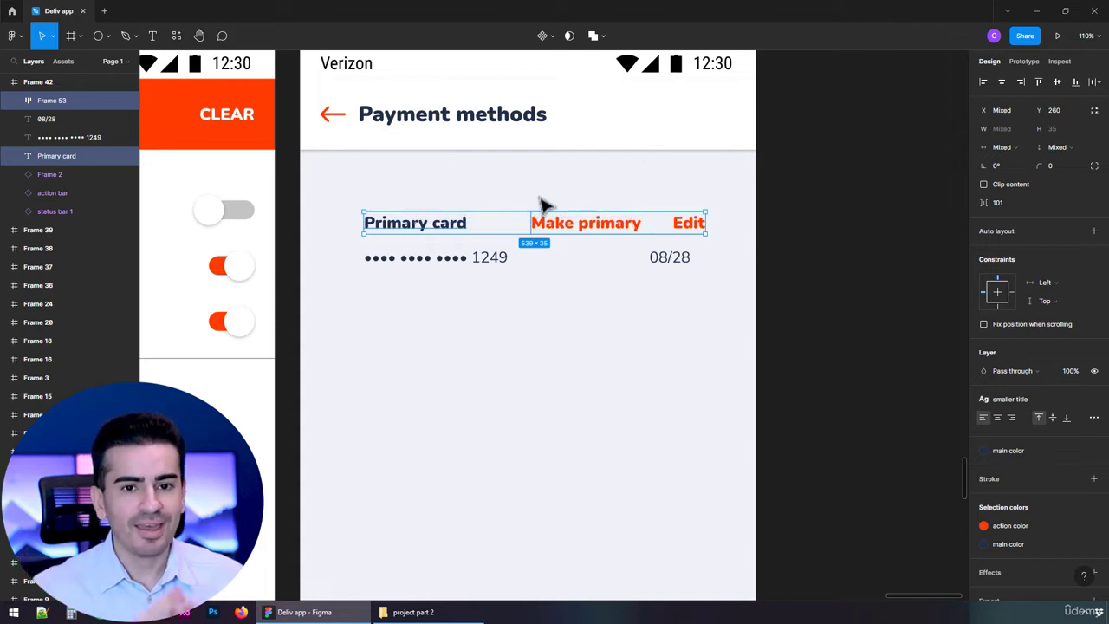
pyautogui.hotkey('shift', 'a')
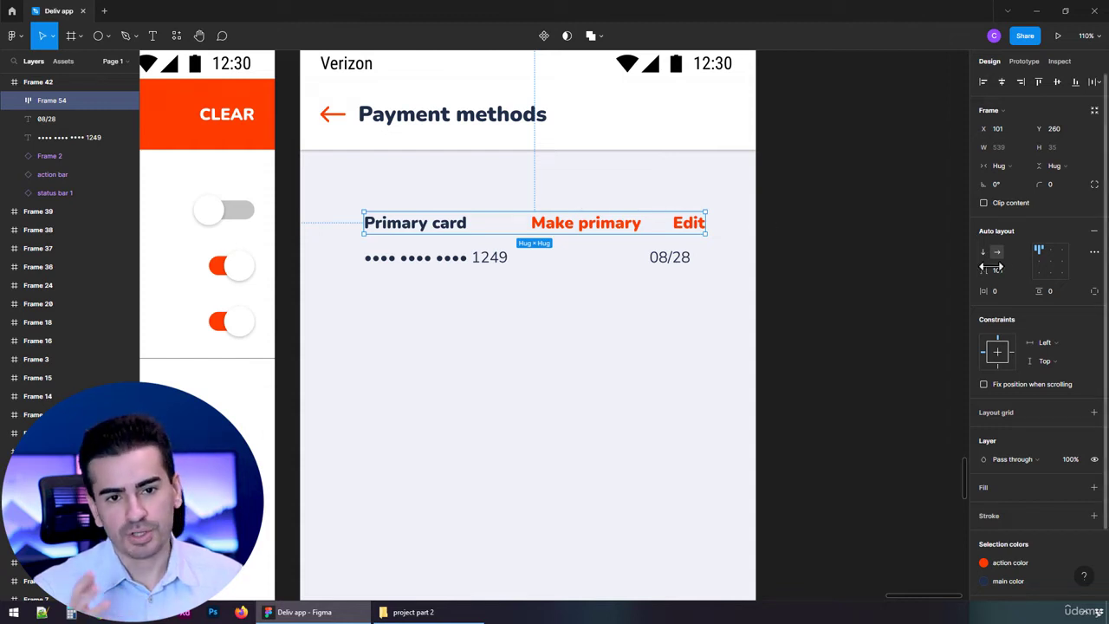
pyautogui.click(1094, 252)
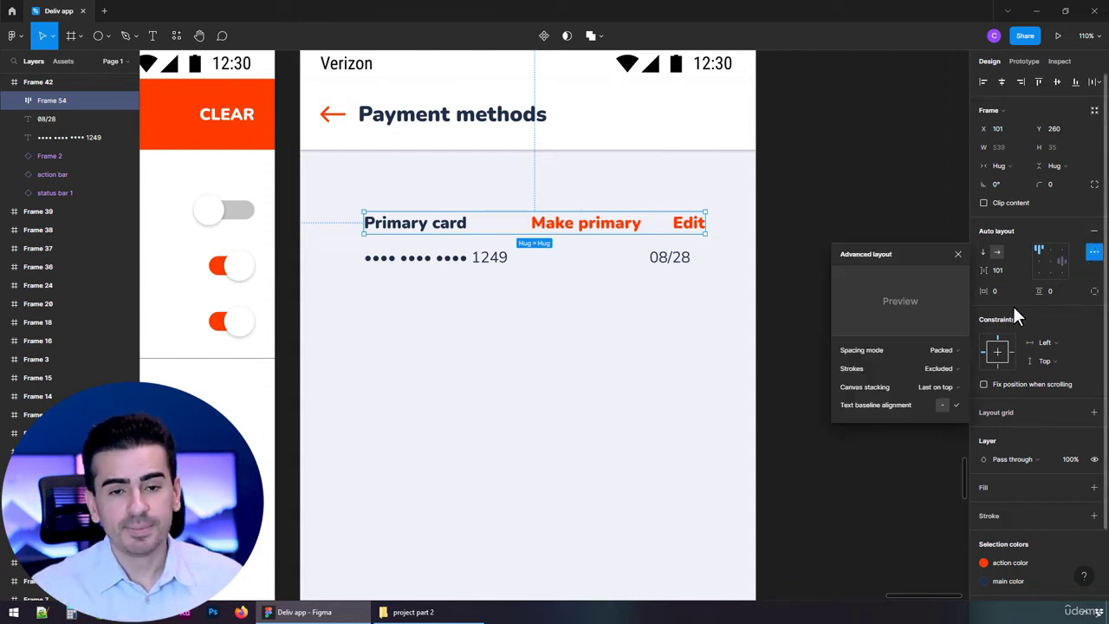
pyautogui.click(940, 350)
pyautogui.click(938, 363)
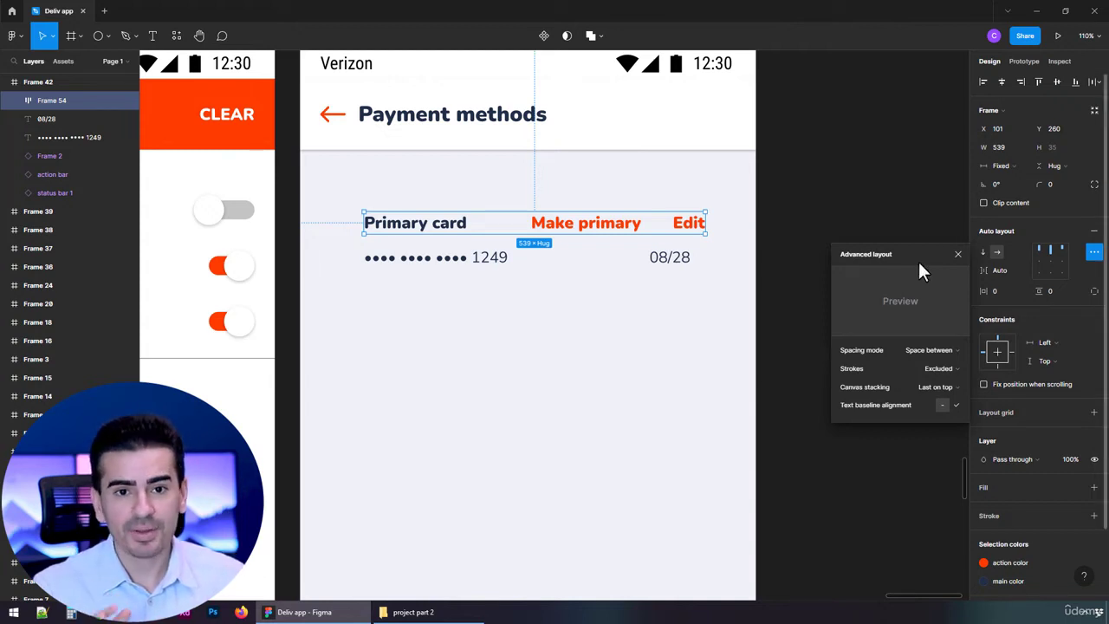
pyautogui.click(958, 254)
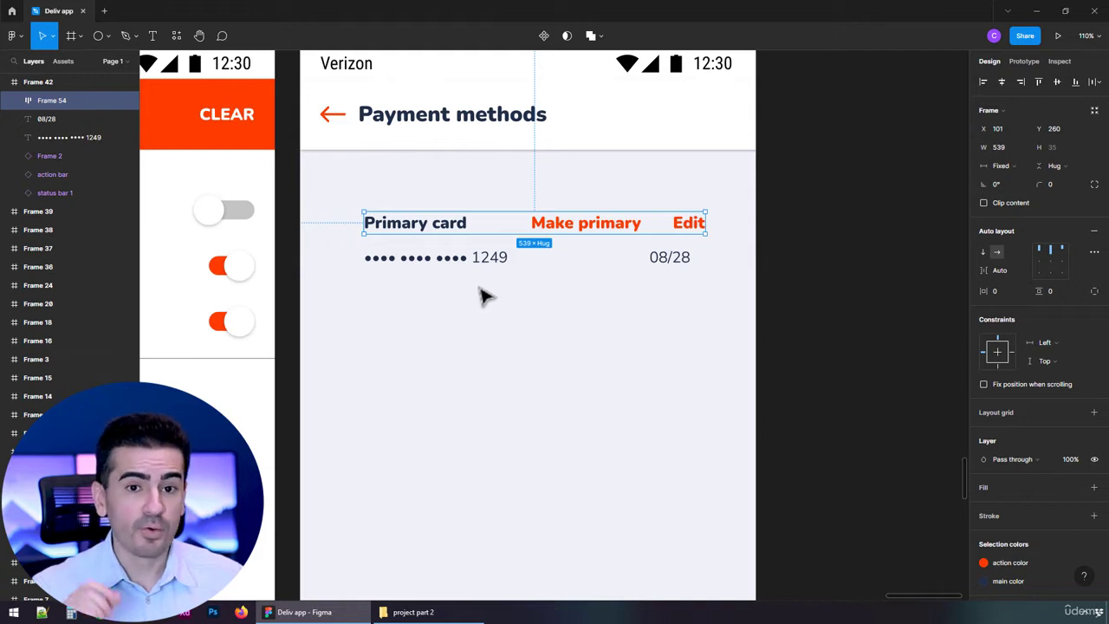
# Combine the masked card number and expiry date in an auto layout frame with the spacing mode "Space between"
pyautogui.moveTo(478, 282); pyautogui.dragTo(725, 254)
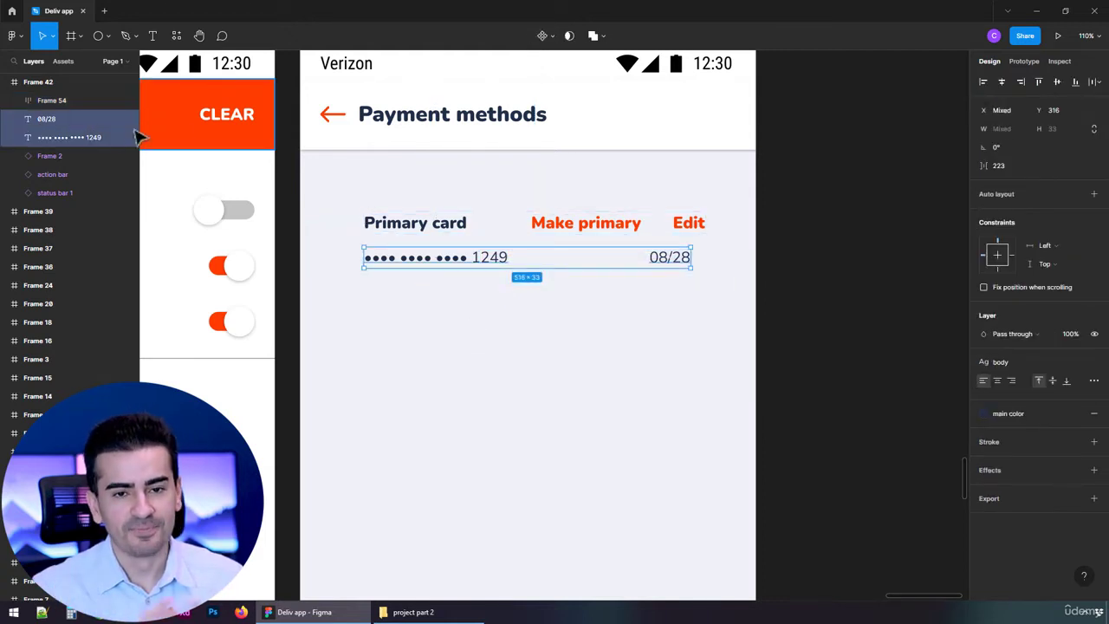
pyautogui.hotkey('shift', 'a')
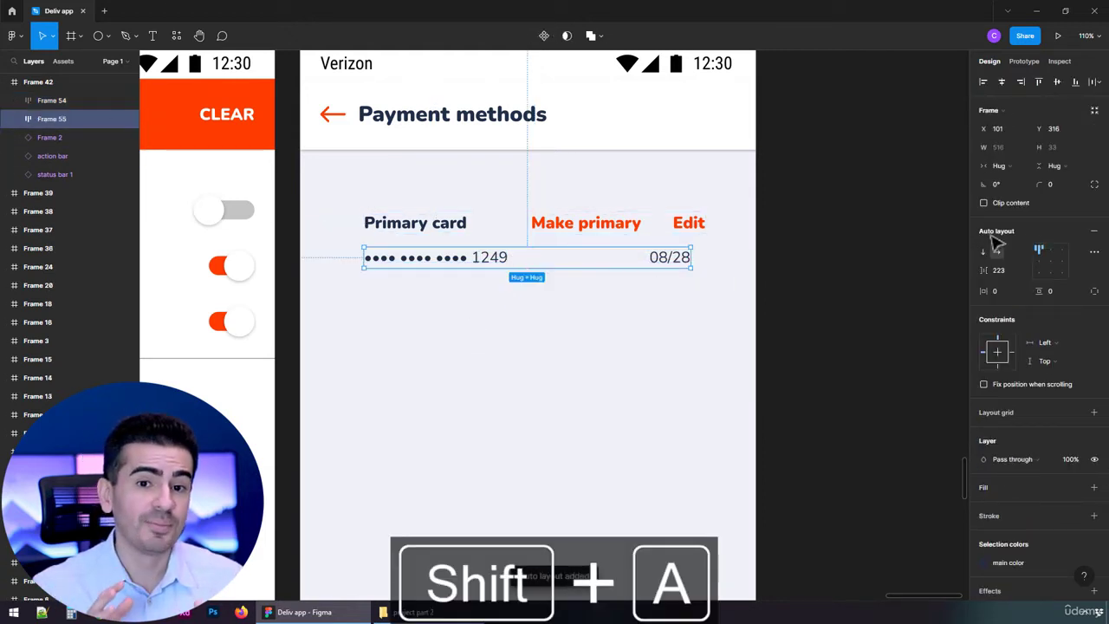
pyautogui.click(1094, 251)
pyautogui.click(946, 349)
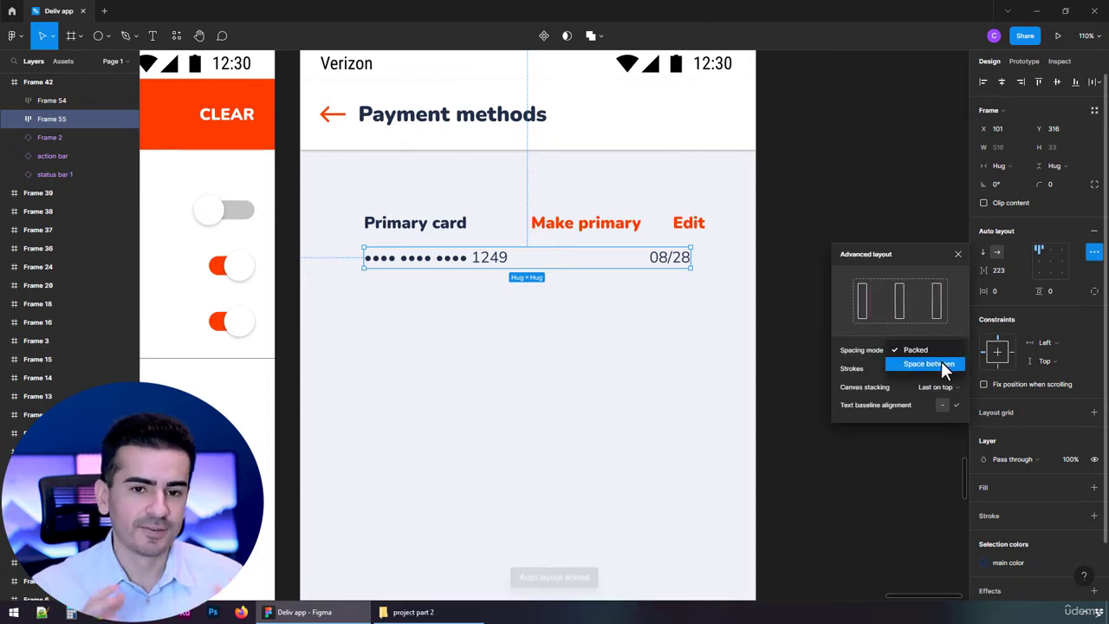
pyautogui.click(941, 361)
pyautogui.click(640, 374)
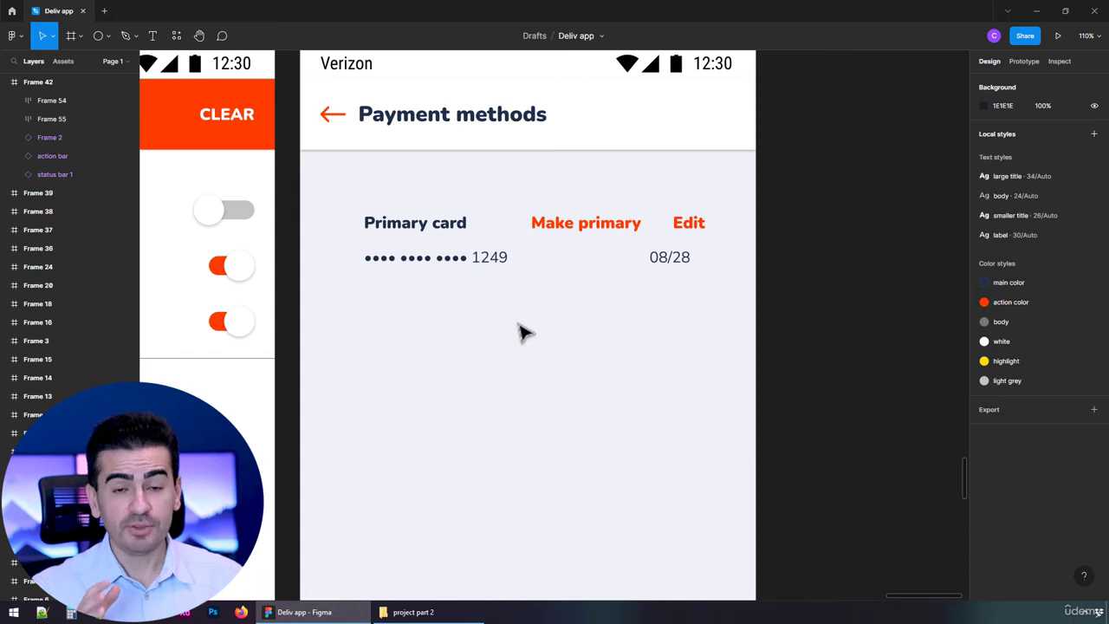
pyautogui.click(473, 269)
pyautogui.click(461, 319)
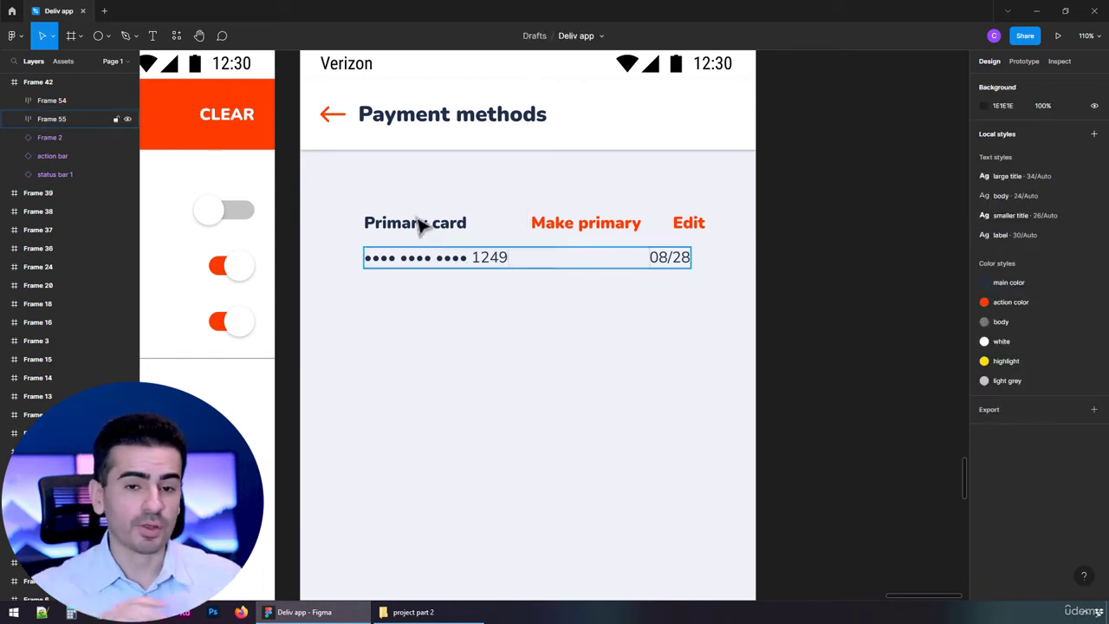
# Combine the "Primary card" row and the card number row in a vertical auto layout frame with a white FFFFFF fill
pyautogui.moveTo(343, 170); pyautogui.dragTo(700, 295)
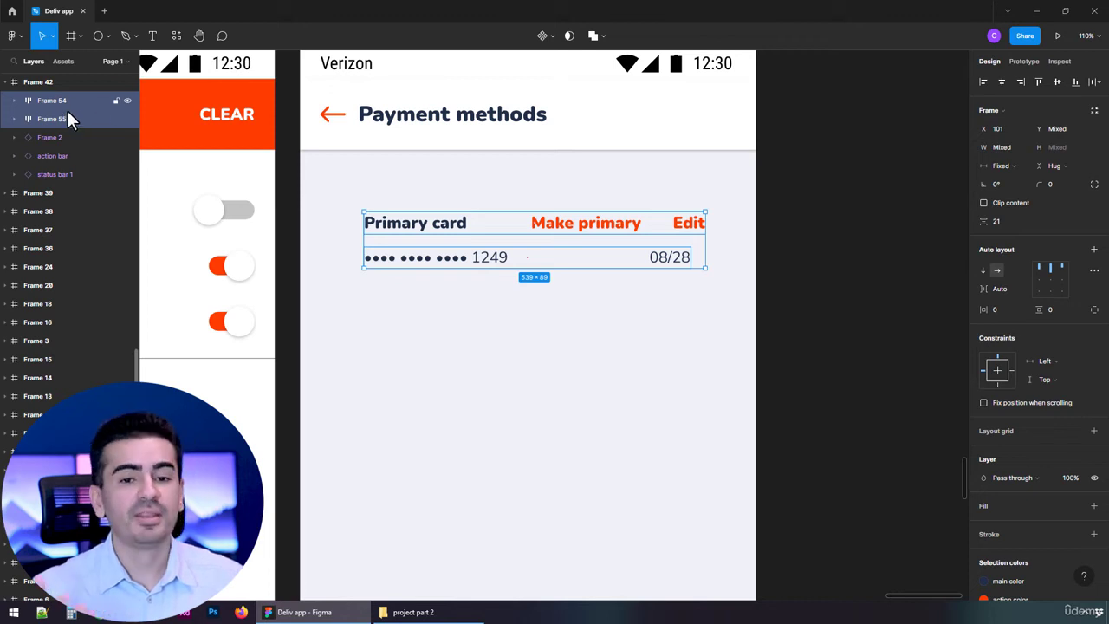
pyautogui.hotkey('shift', 'a')
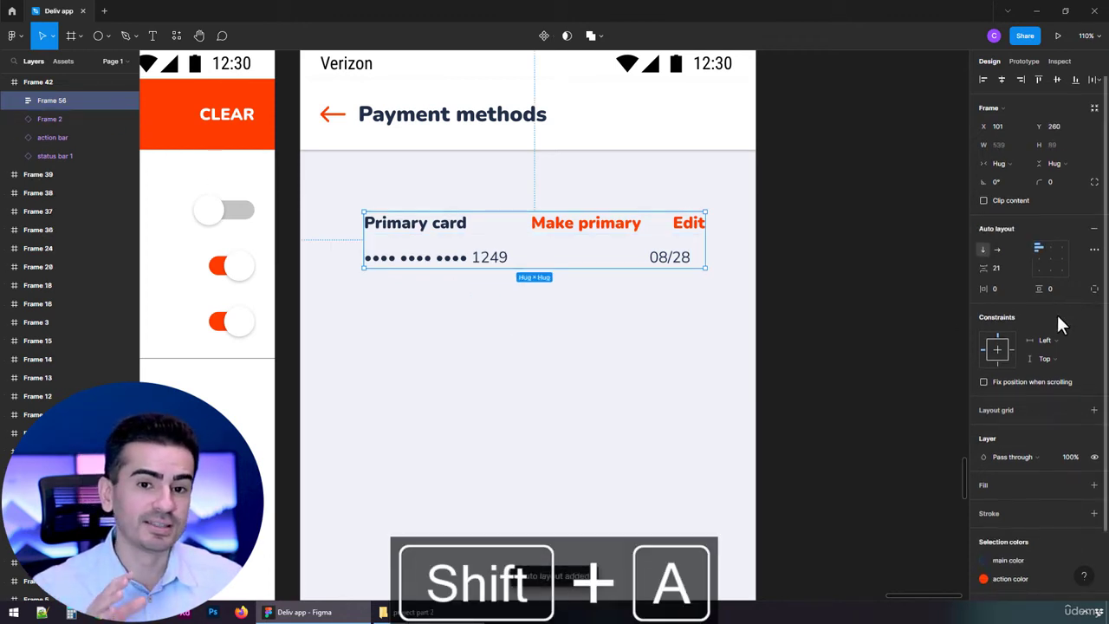
pyautogui.scroll(-2, 1052, 347)
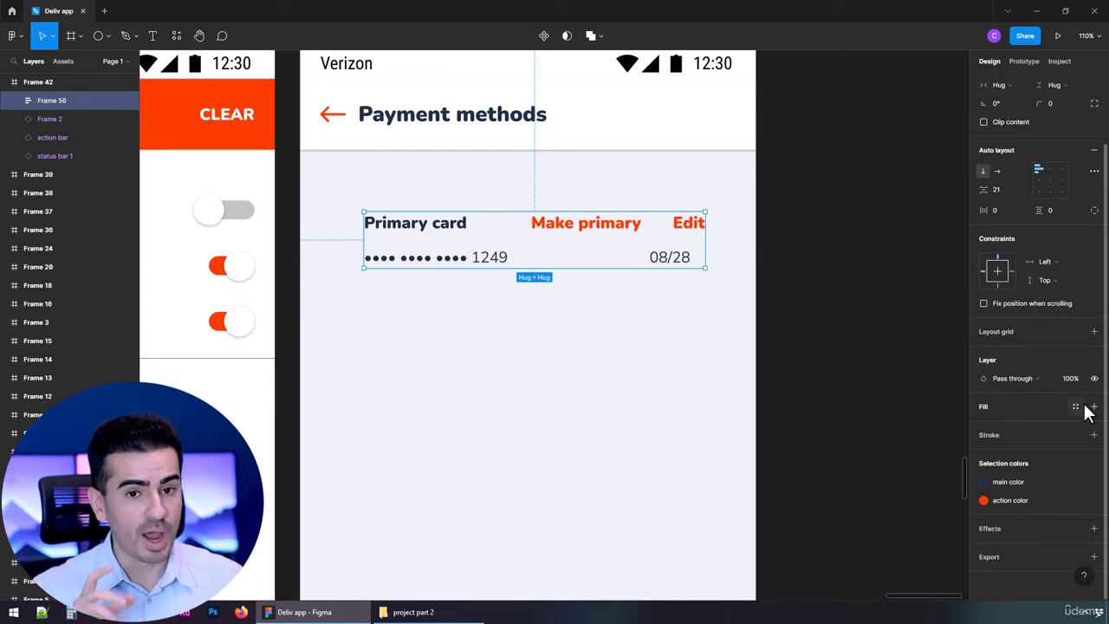
pyautogui.click(993, 407)
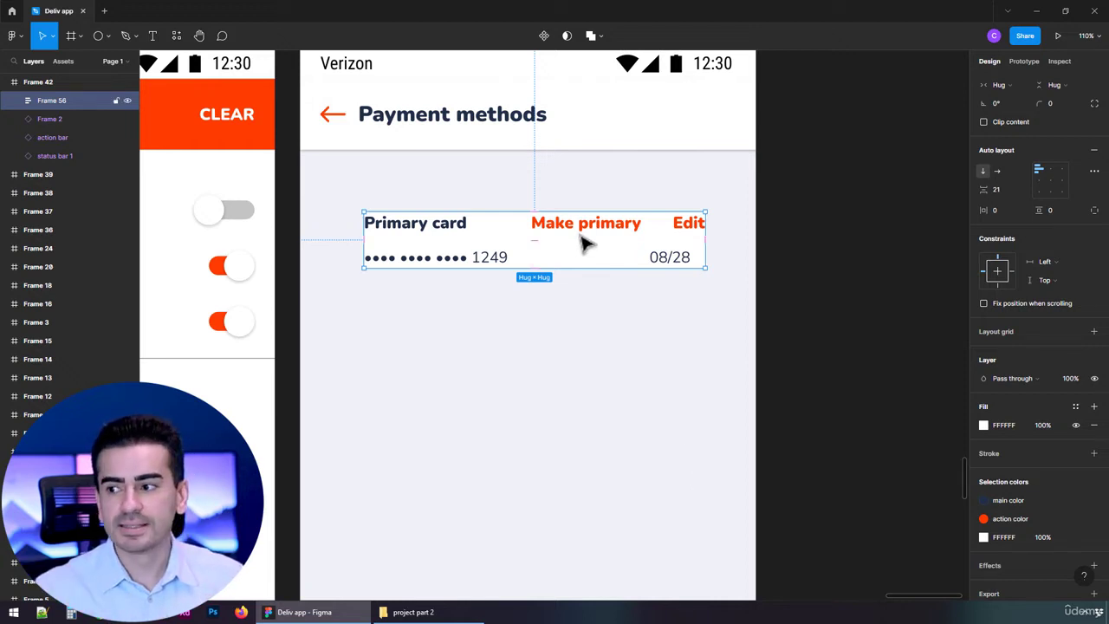
# Set the card frame's item spacing to 40, horizontal padding to 32 and vertical padding to 16
pyautogui.click(1000, 191)
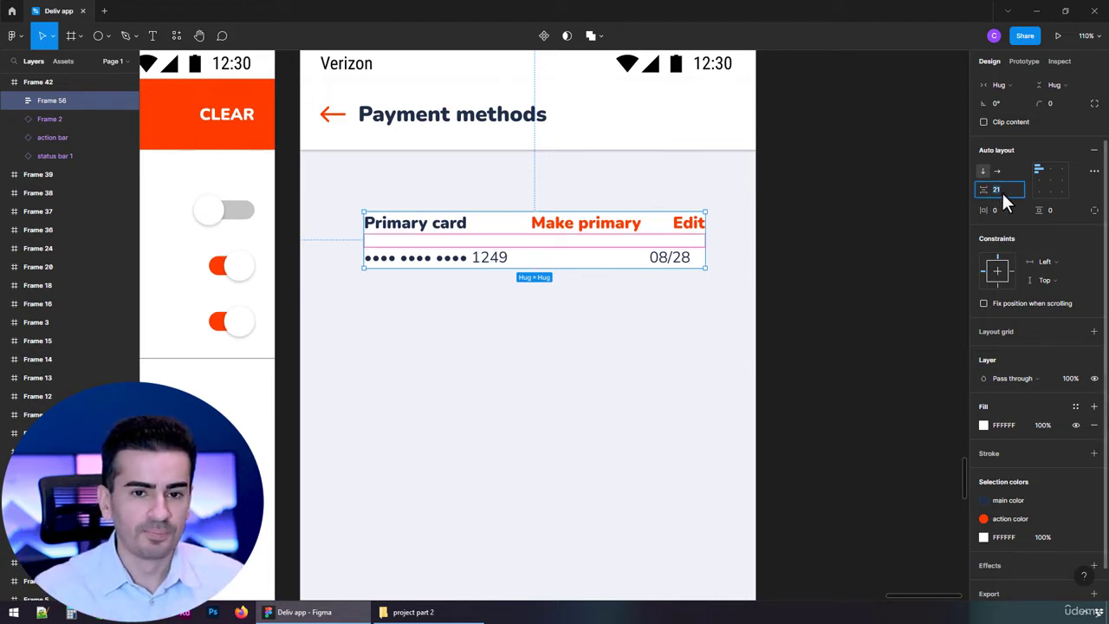
pyautogui.write('40')
pyautogui.press('Tab')
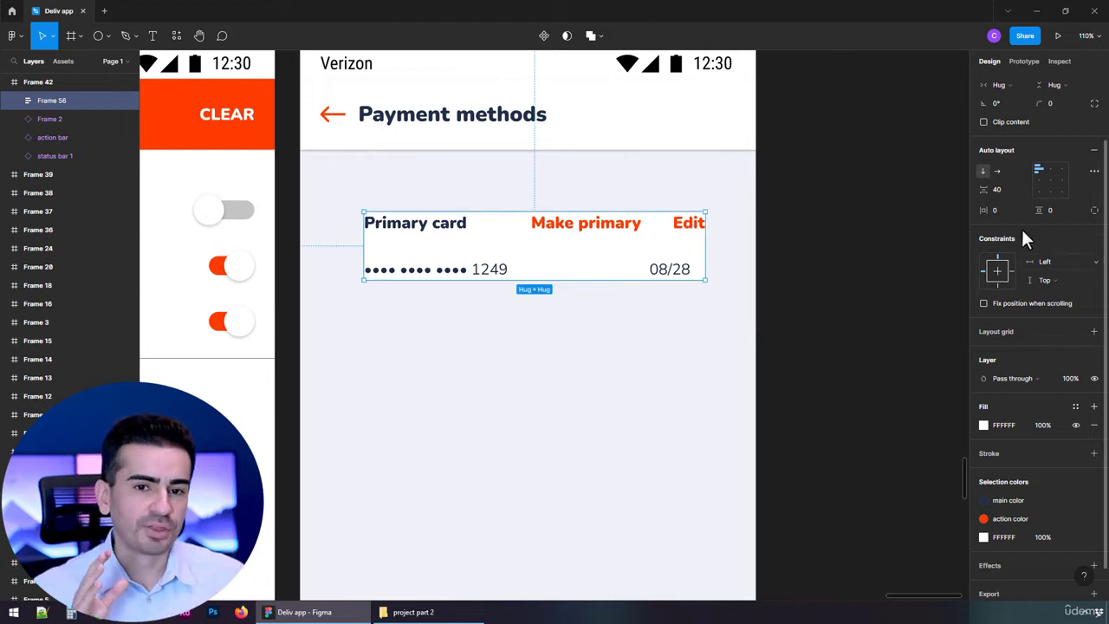
pyautogui.write('32')
pyautogui.press('Tab')
pyautogui.press('Return')
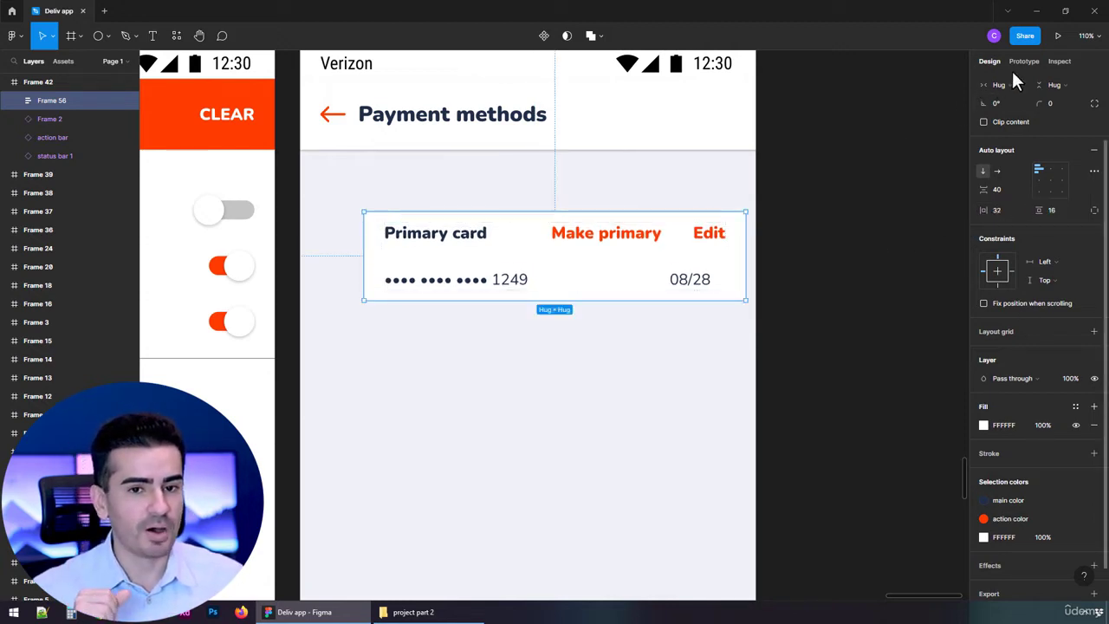
# Center the card frame horizontally on the screen and set its corner radius to 10
pyautogui.scroll(2, 1050, 103)
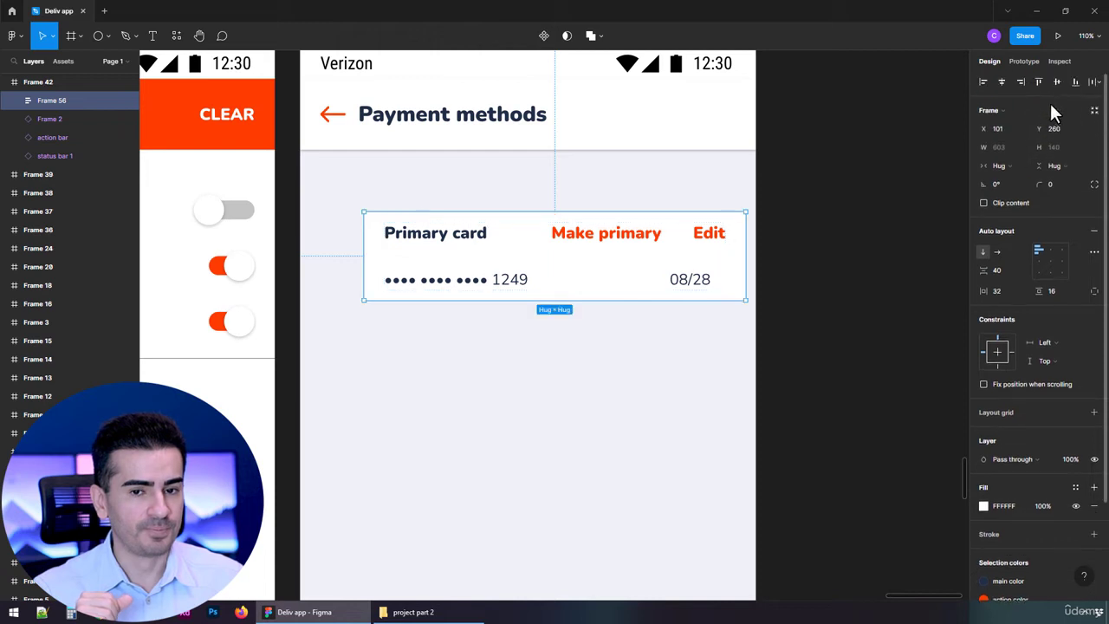
pyautogui.click(1002, 82)
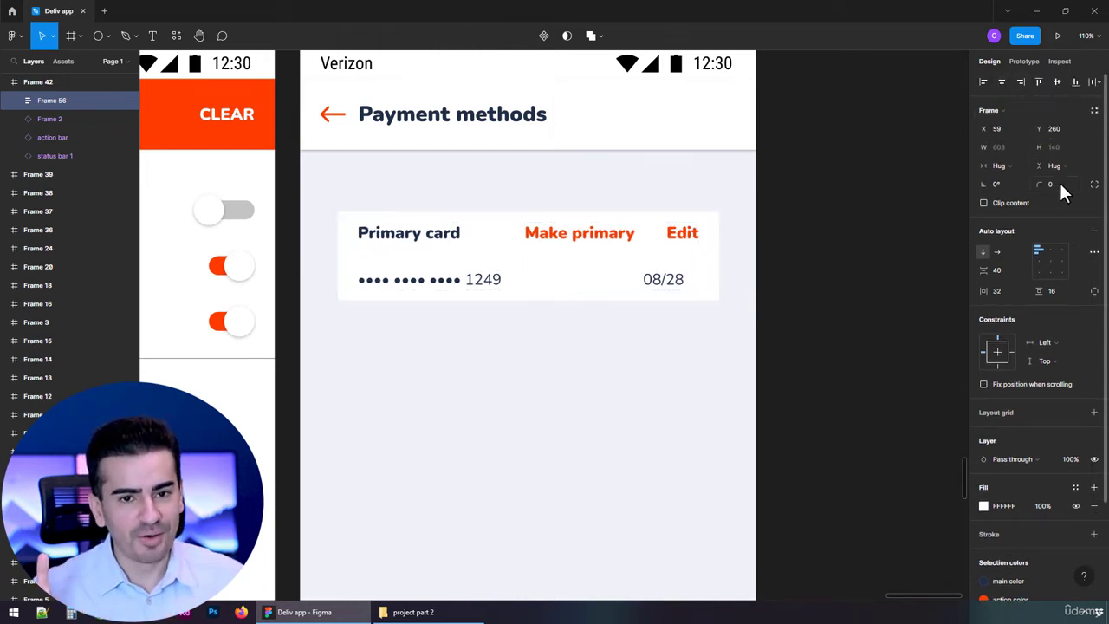
pyautogui.click(1058, 182)
pyautogui.write('10')
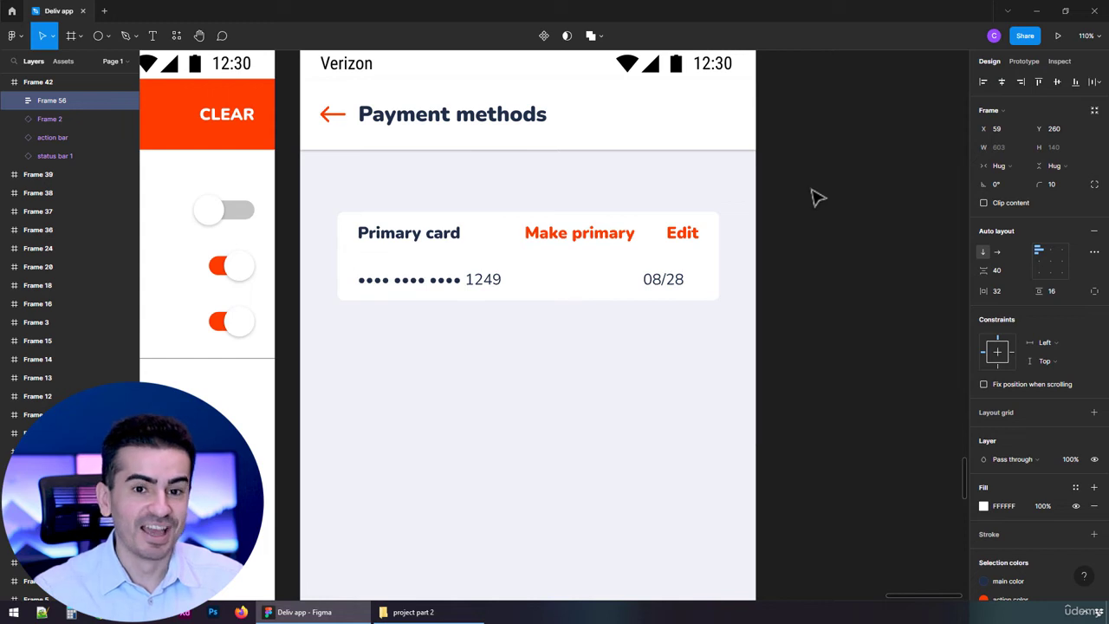
pyautogui.press('Return')
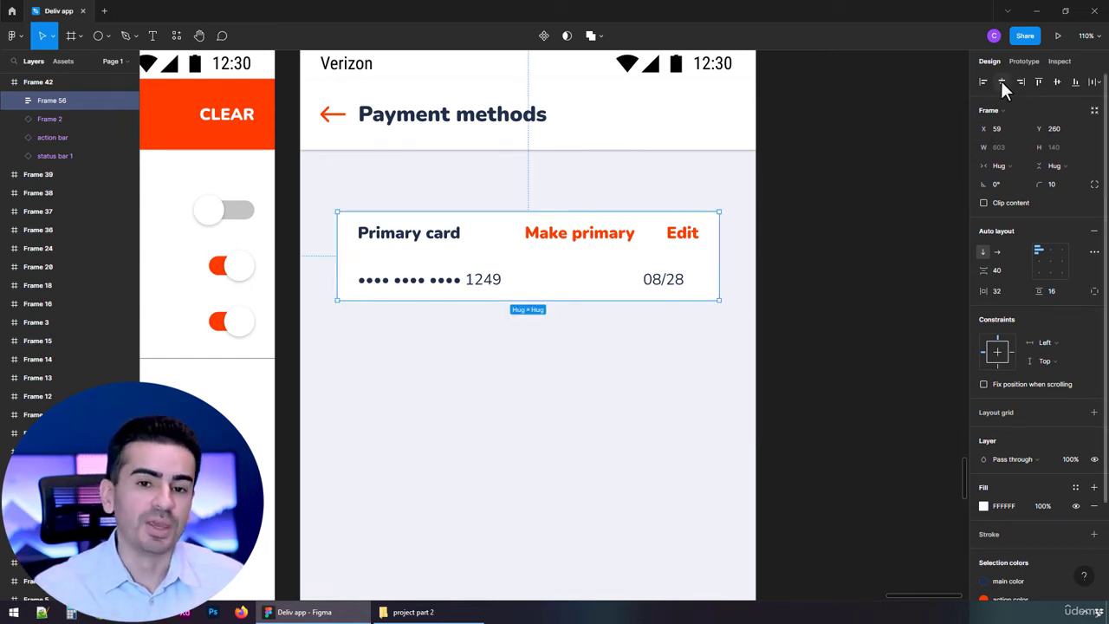
# Move the card frame up beneath the action bar to Y 194 and check its distance
pyautogui.moveTo(586, 263); pyautogui.dragTo(607, 152)
pyautogui.press('Up')
pyautogui.press('Up')
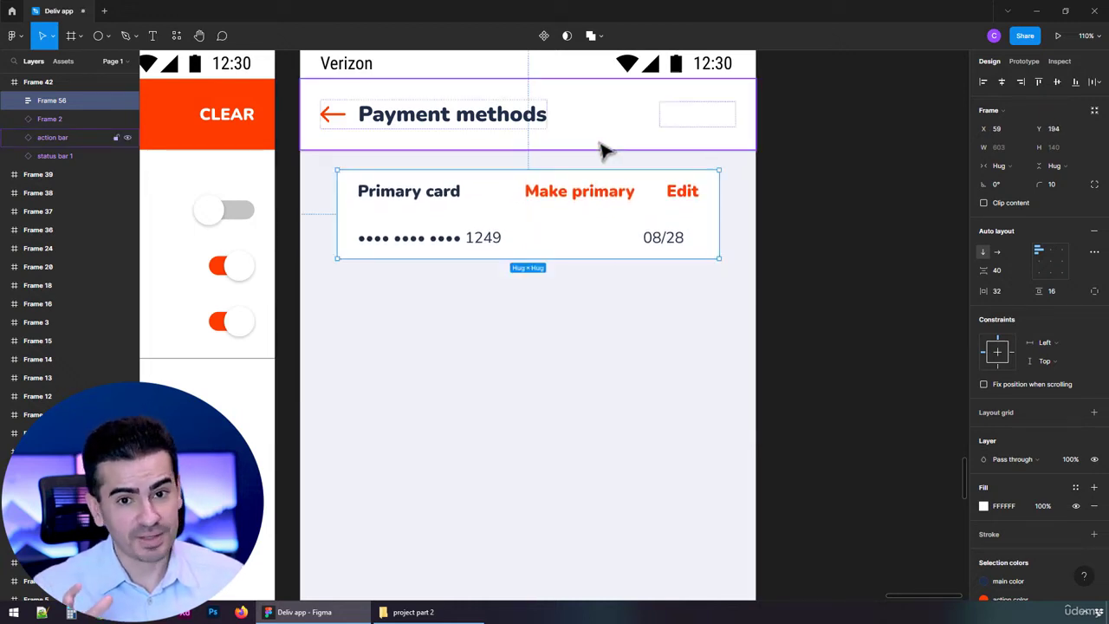
pyautogui.press('alt')
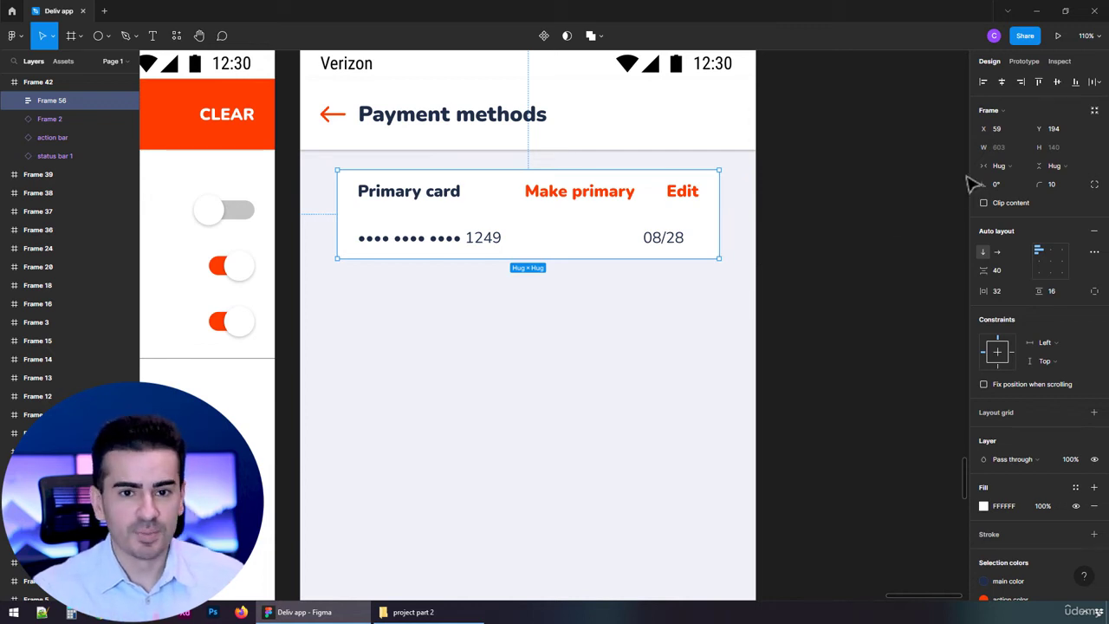
# Switch the card frame to a fixed width of 656 and center it horizontally on the screen
pyautogui.click(995, 165)
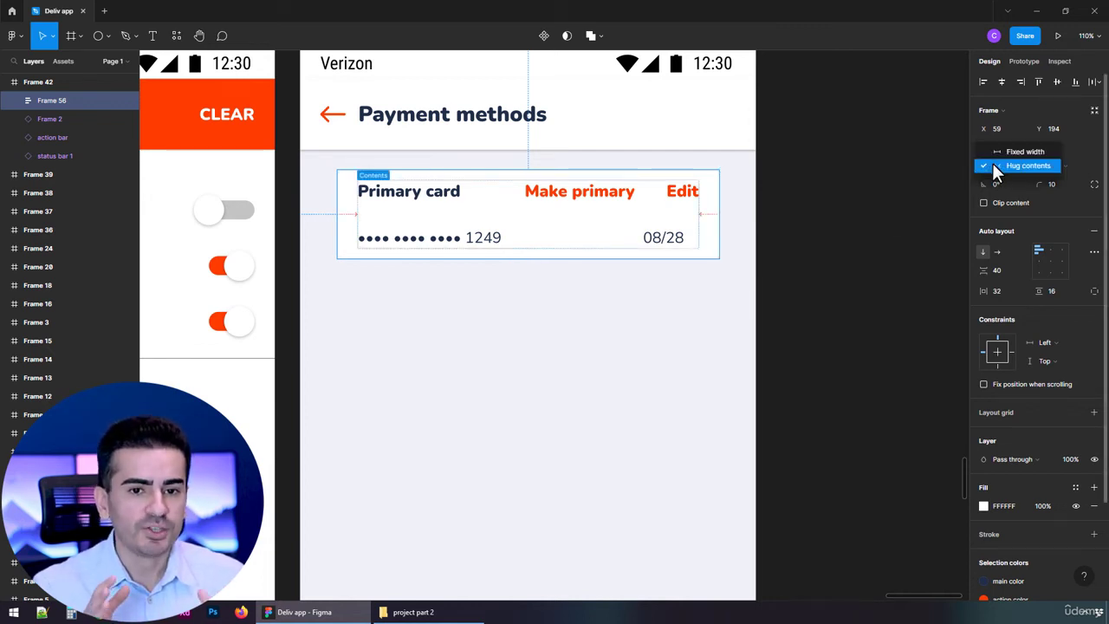
pyautogui.click(993, 166)
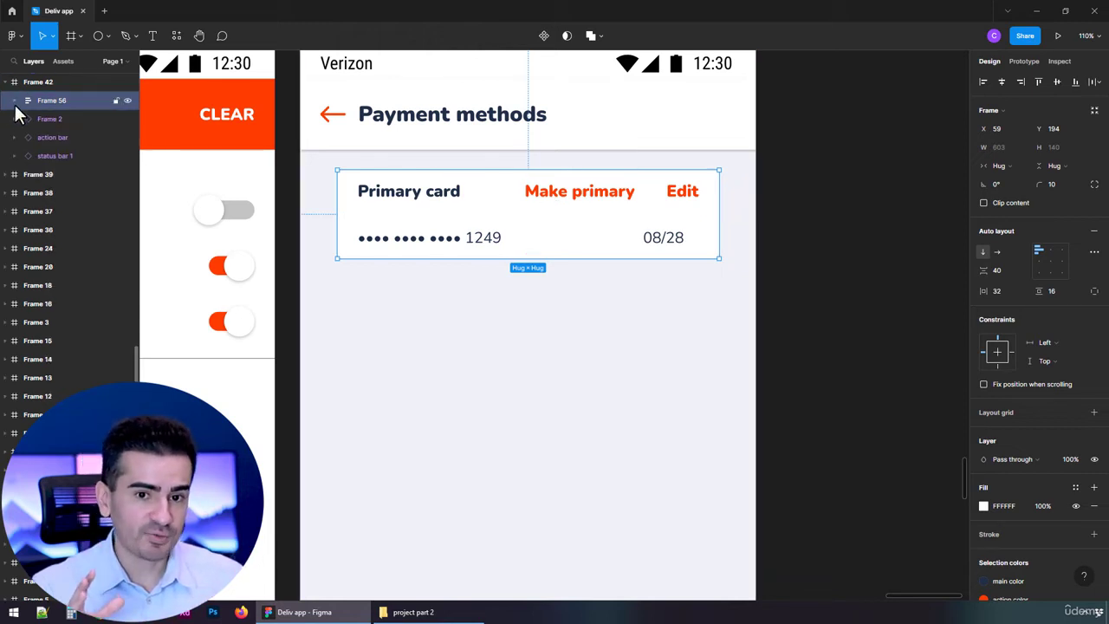
pyautogui.click(1005, 170)
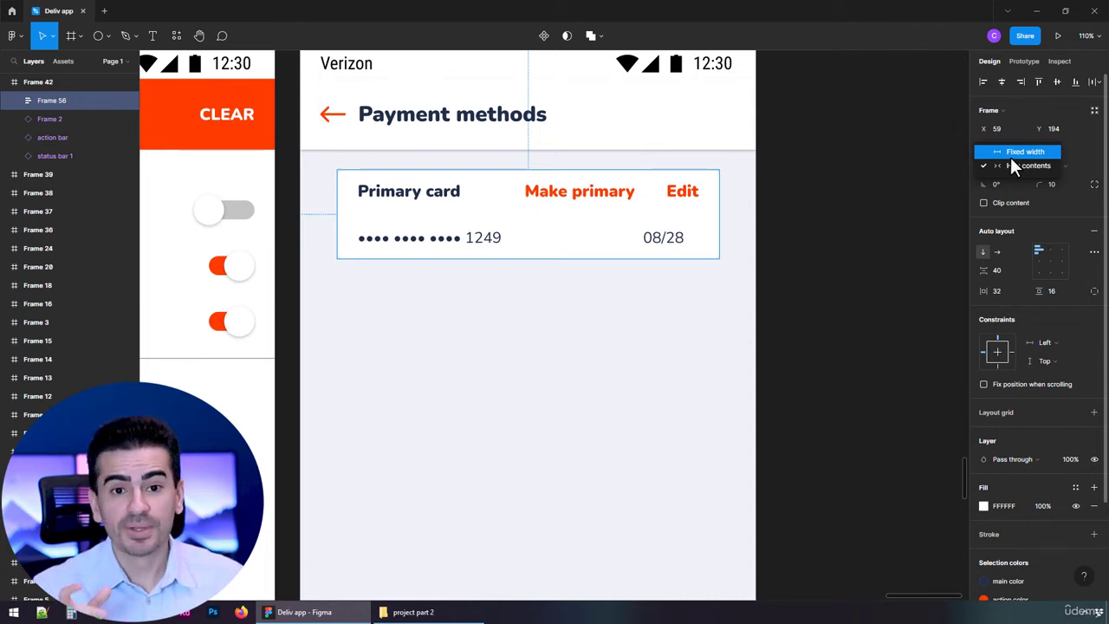
pyautogui.click(1010, 154)
pyautogui.click(1001, 147)
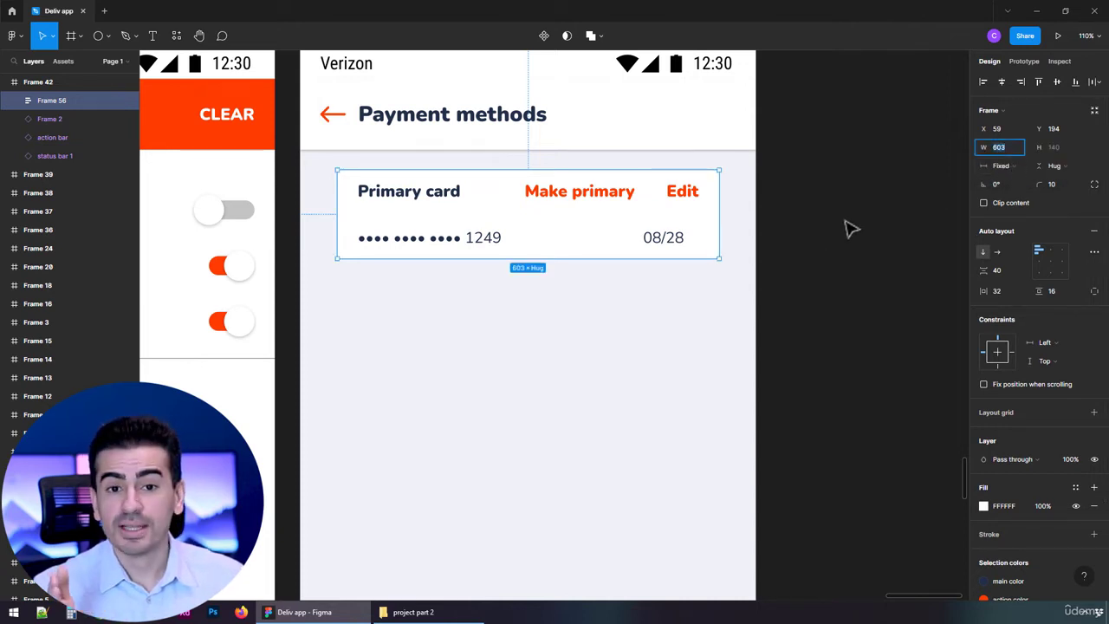
pyautogui.press('Return')
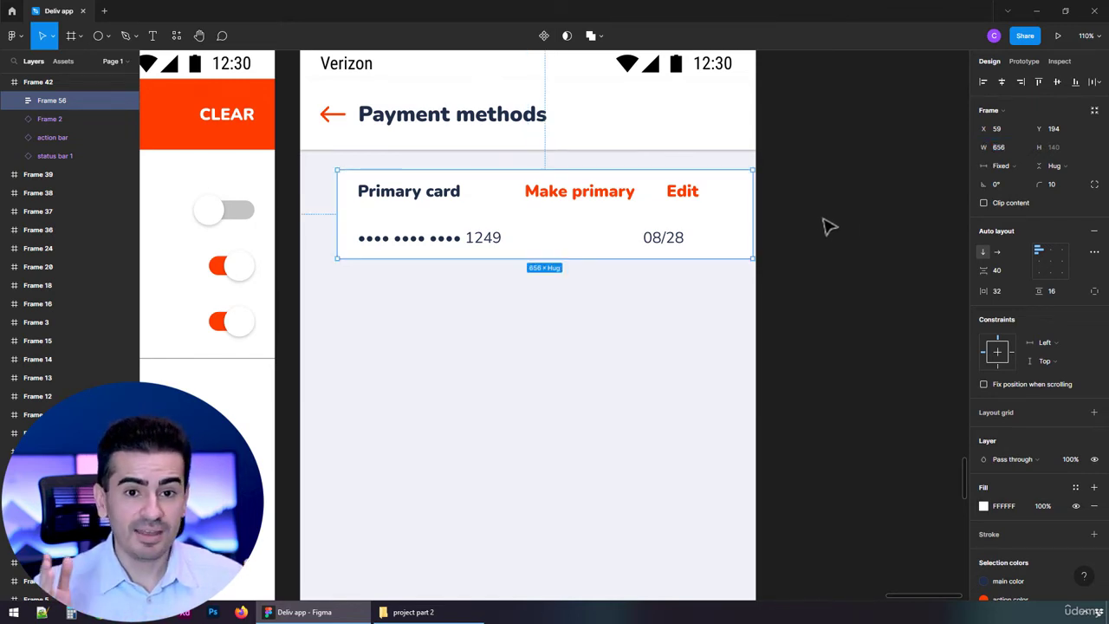
pyautogui.click(1001, 82)
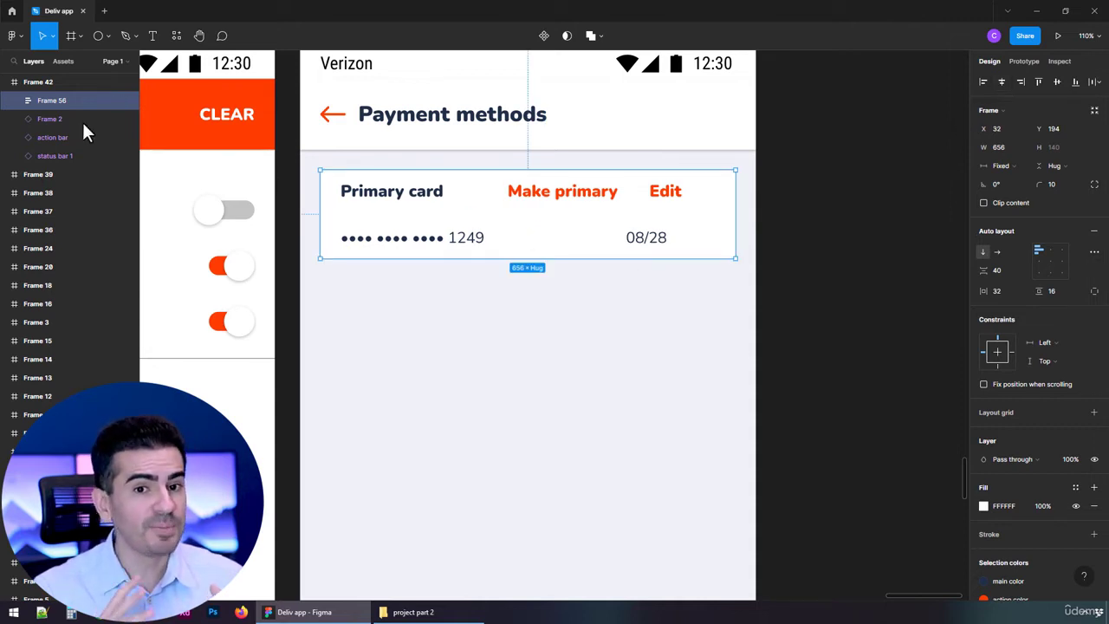
# Set the card frame's item spacing to 20 and its vertical padding to 32
pyautogui.click(13, 100)
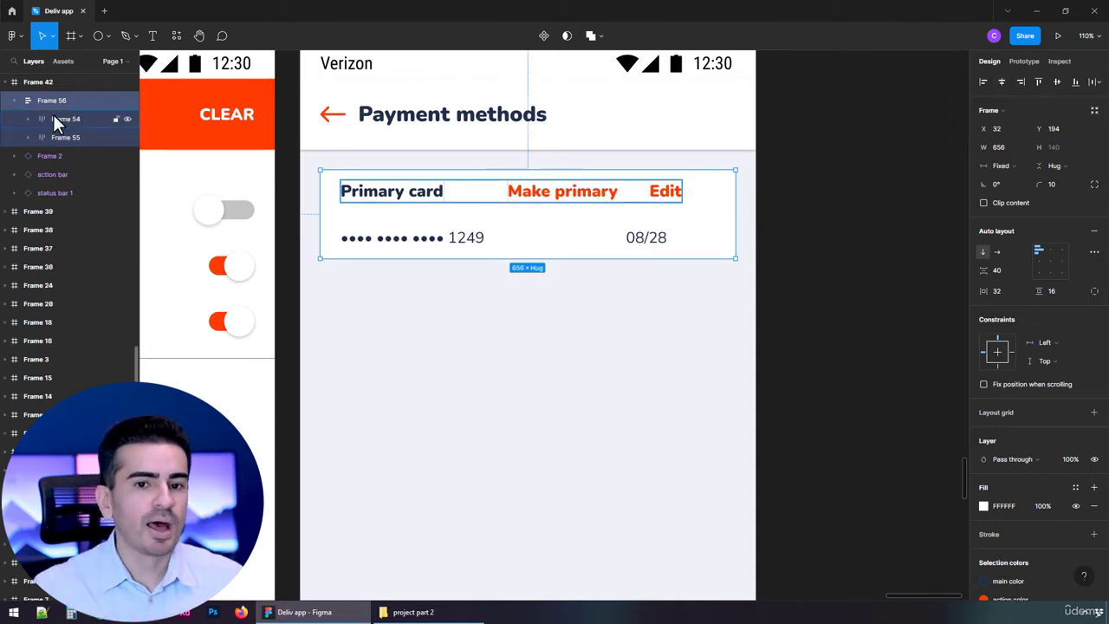
pyautogui.click(1006, 270)
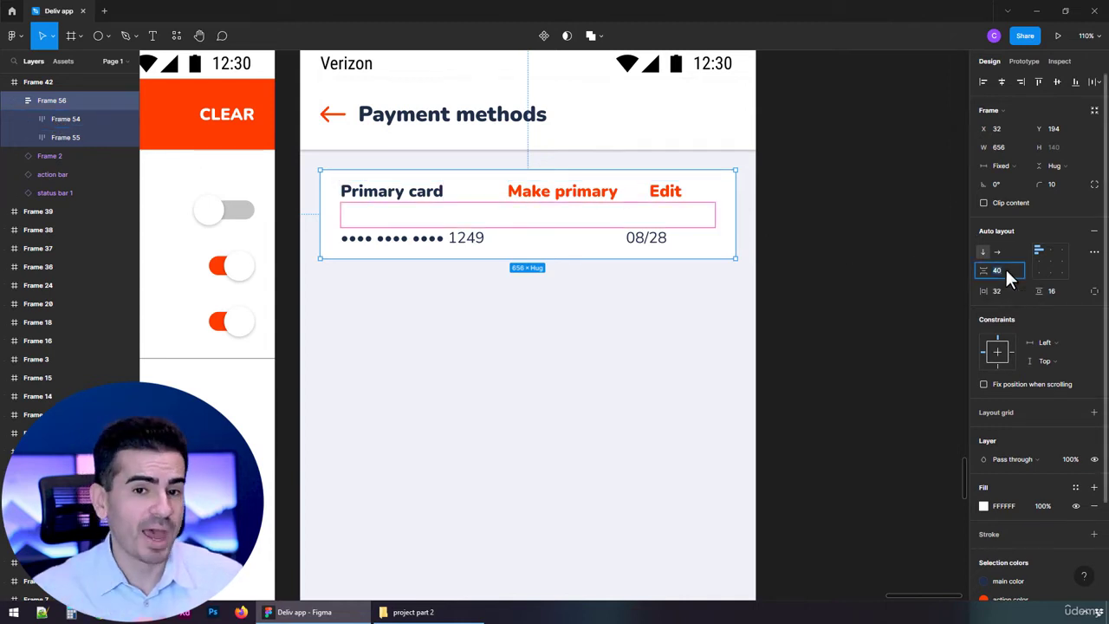
pyautogui.write('20')
pyautogui.press('Return')
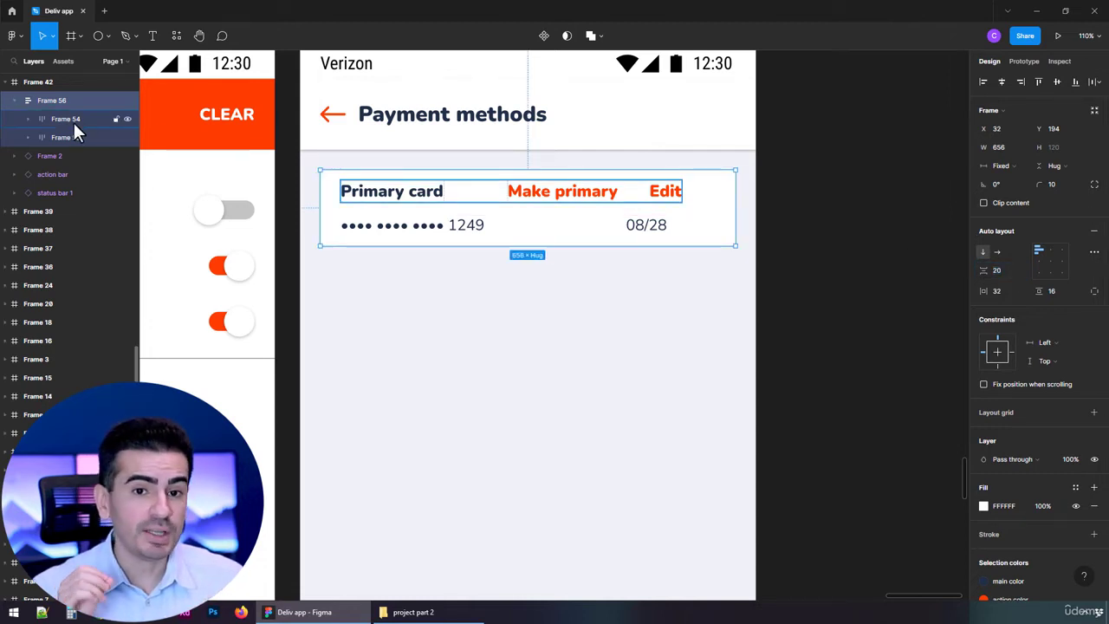
pyautogui.click(1061, 292)
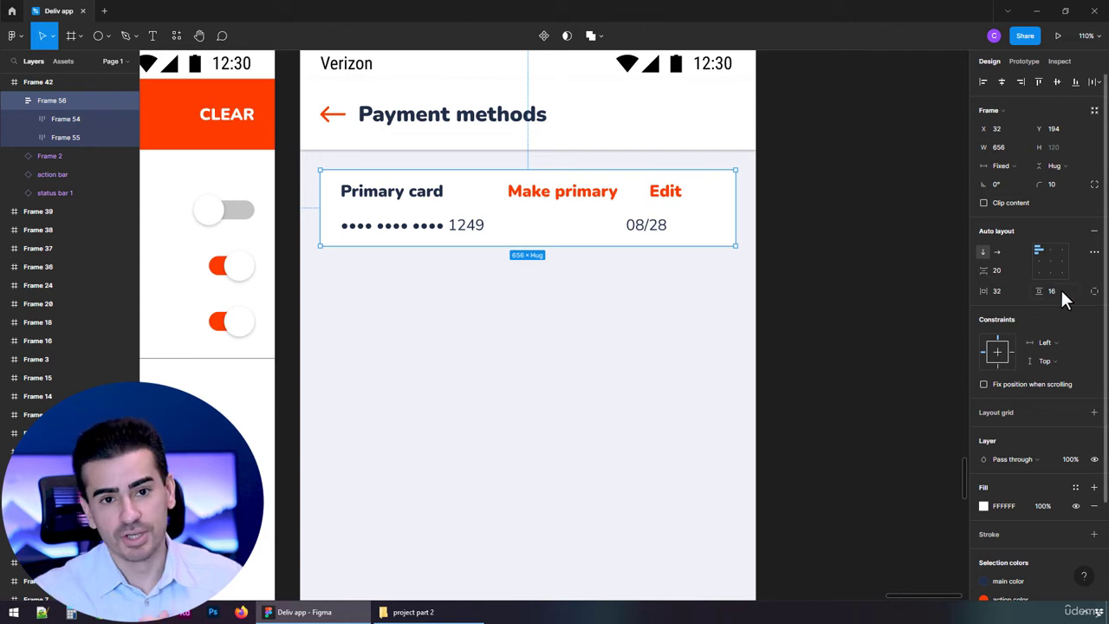
pyautogui.hotkey('shift', 'Up')
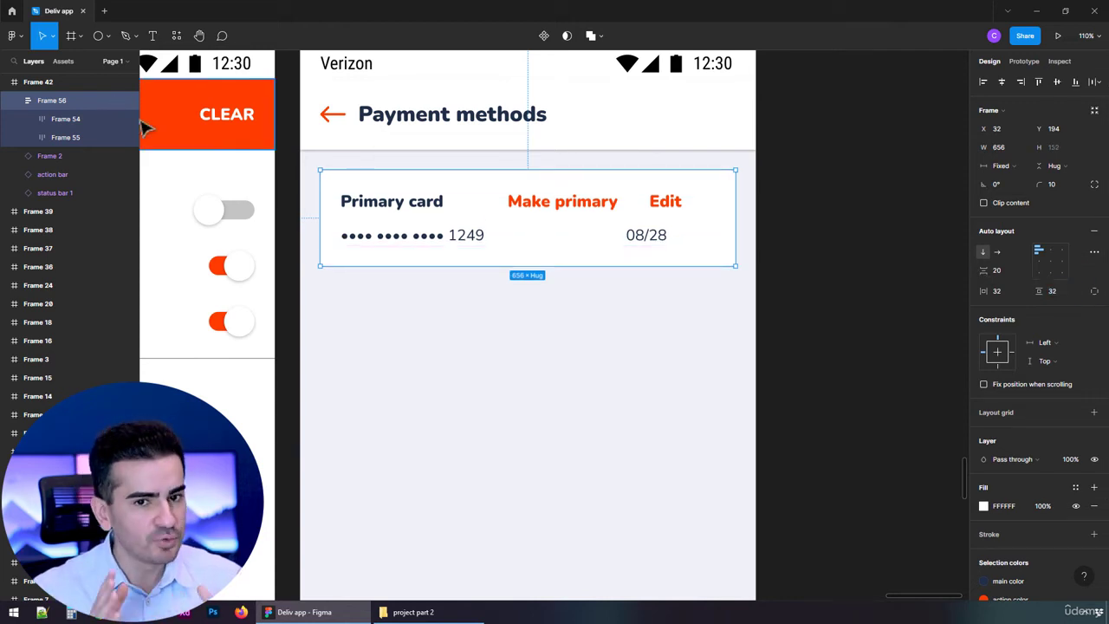
# Set the width of both rows inside the card to "Fill container"
pyautogui.click(81, 118)
pyautogui.click(1005, 166)
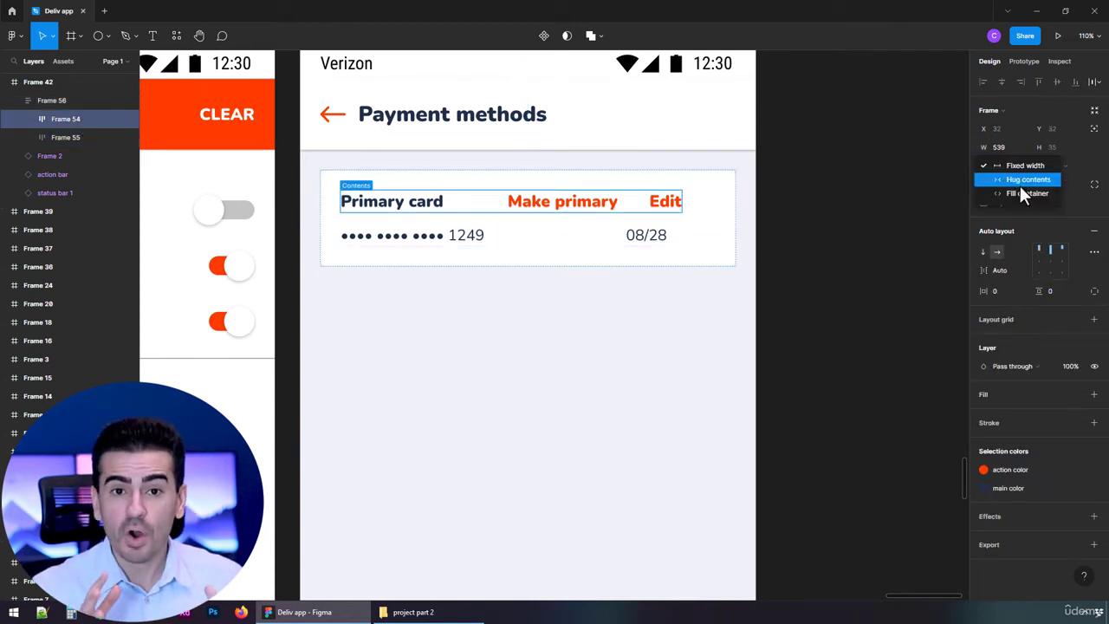
pyautogui.click(1024, 194)
pyautogui.click(81, 137)
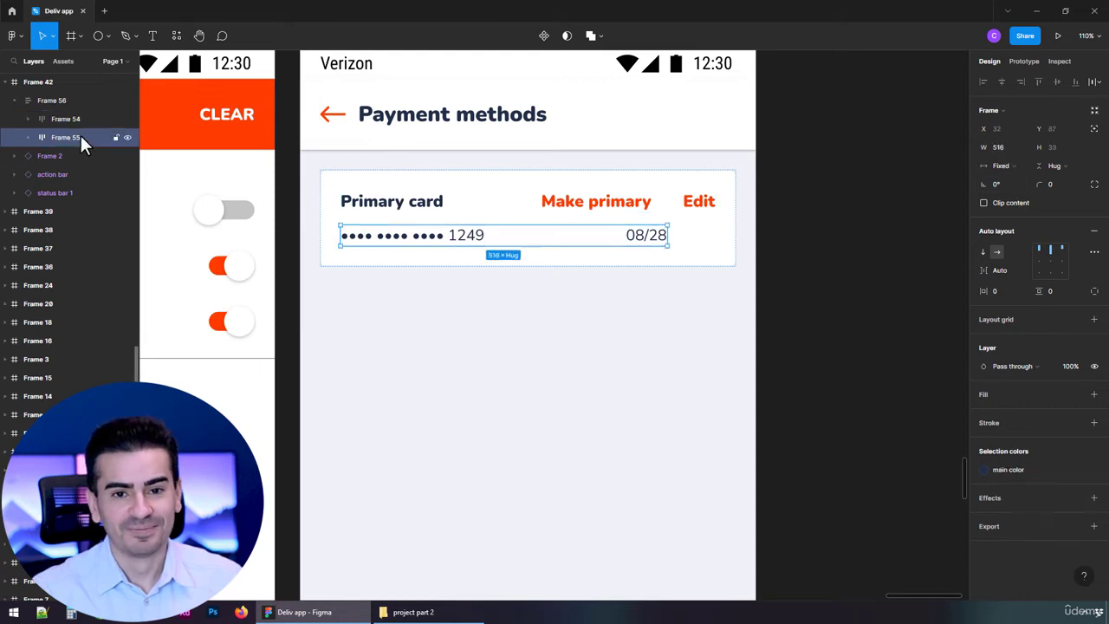
pyautogui.click(1007, 166)
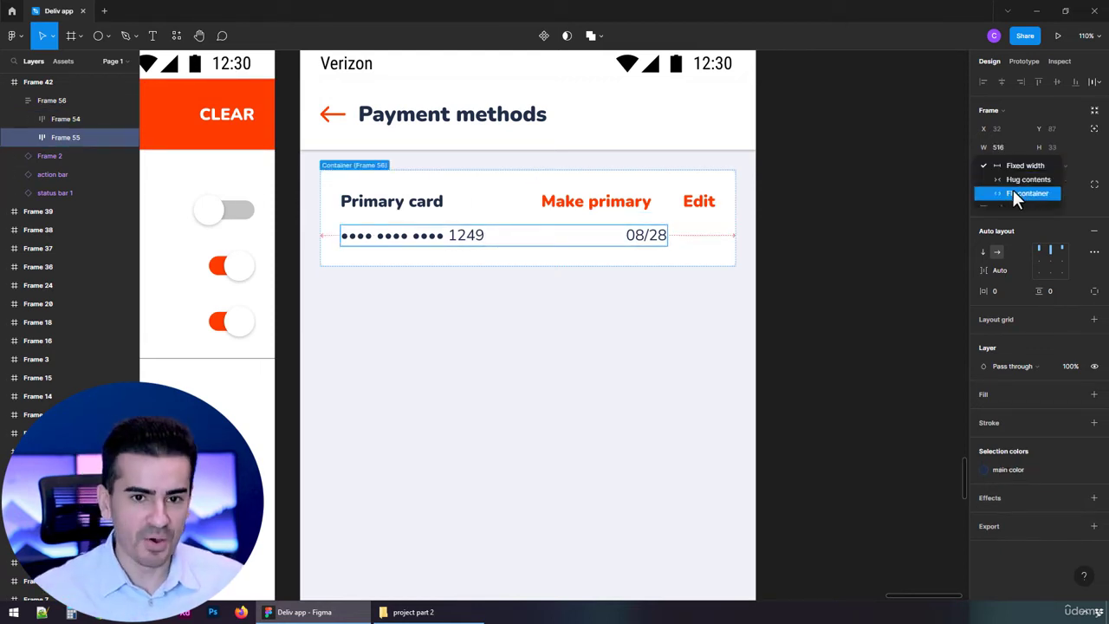
pyautogui.click(1012, 190)
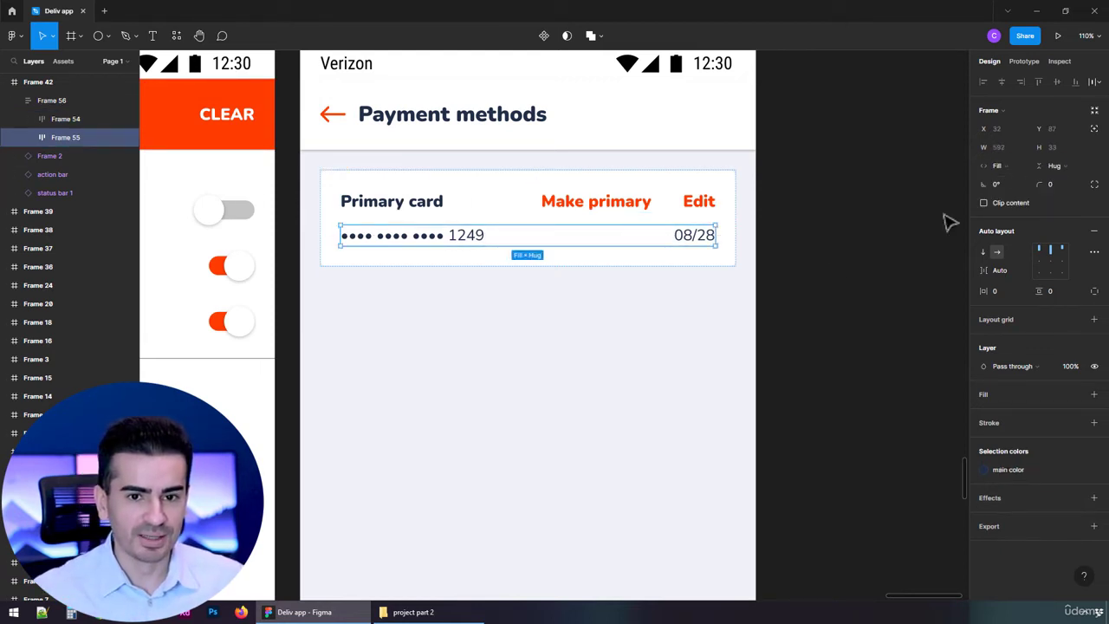
pyautogui.click(814, 269)
# Turn the card frame into a component and cut it from the Payment methods screen
pyautogui.click(631, 252)
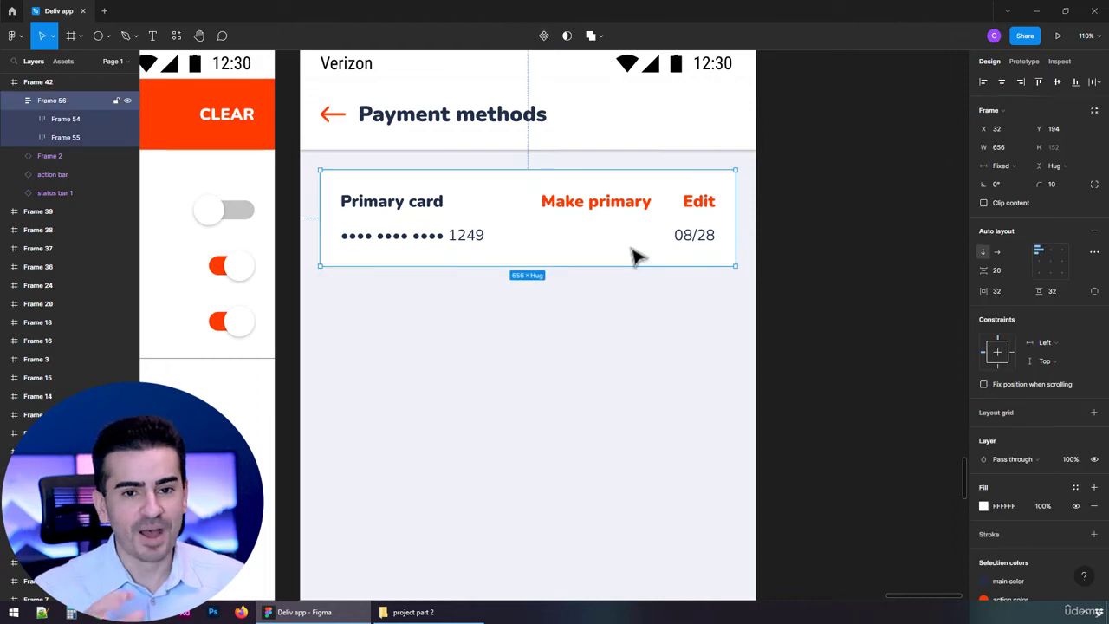
pyautogui.click(544, 37)
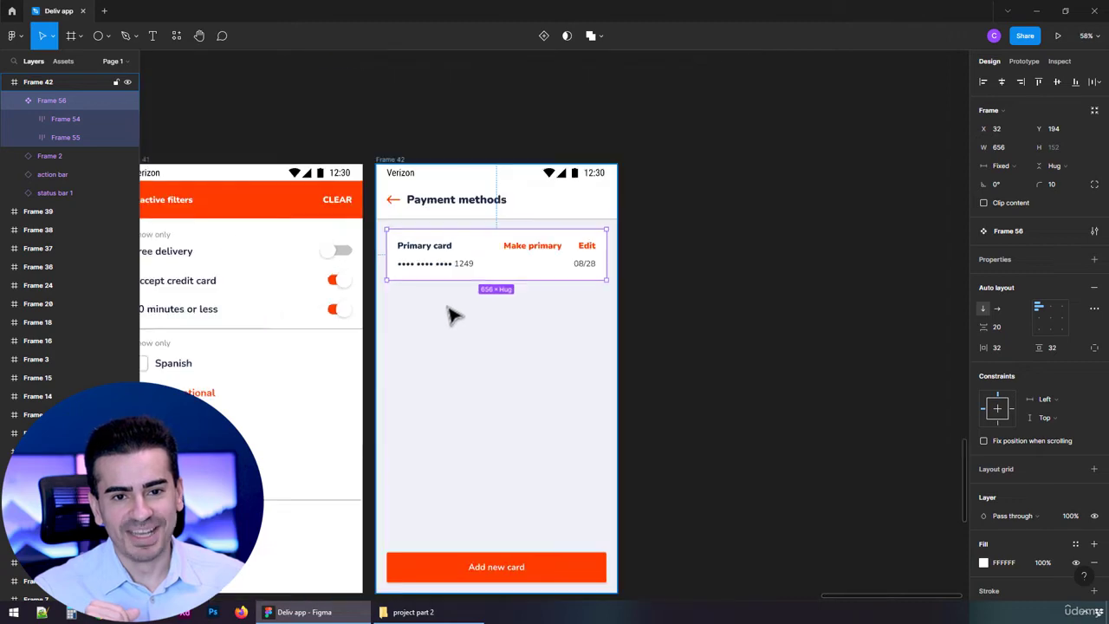
pyautogui.keyDown('ctrl'); pyautogui.scroll(-5, 470, 297); pyautogui.keyUp('ctrl')
pyautogui.hotkey('ctrl', 'x')
# Paste the card component into the resources frame and place it below the label fields, at about X 38, Y 1185
pyautogui.keyDown('ctrl'); pyautogui.scroll(-10, 433, 315); pyautogui.keyUp('ctrl')
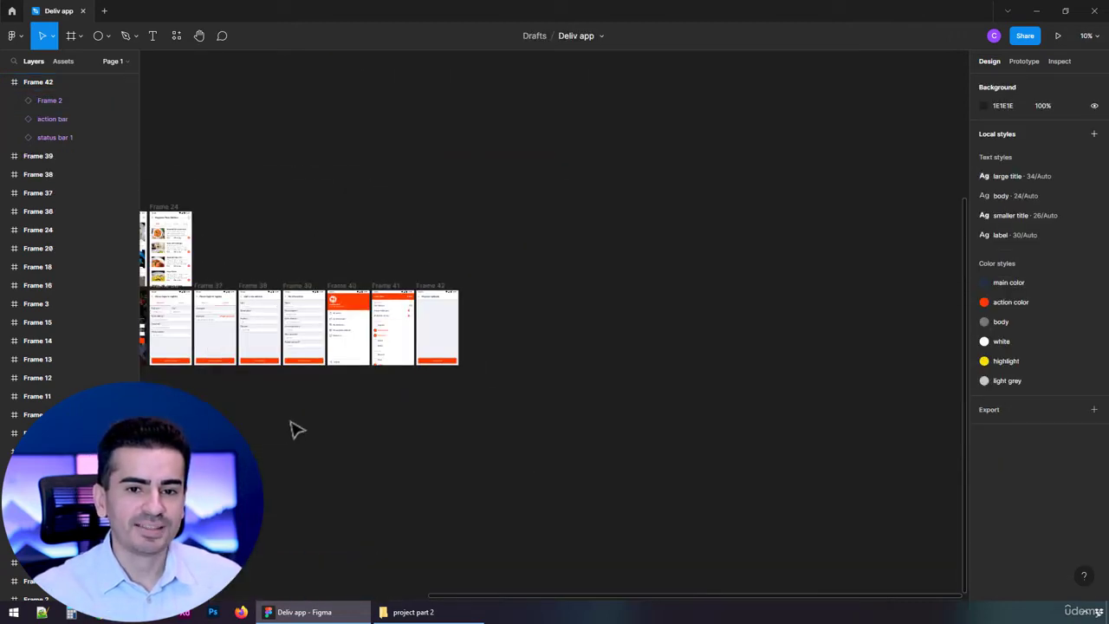
pyautogui.moveTo(252, 421); pyautogui.dragTo(743, 386)
pyautogui.keyDown('ctrl'); pyautogui.scroll(3, 527, 240); pyautogui.keyUp('ctrl')
pyautogui.click(537, 393)
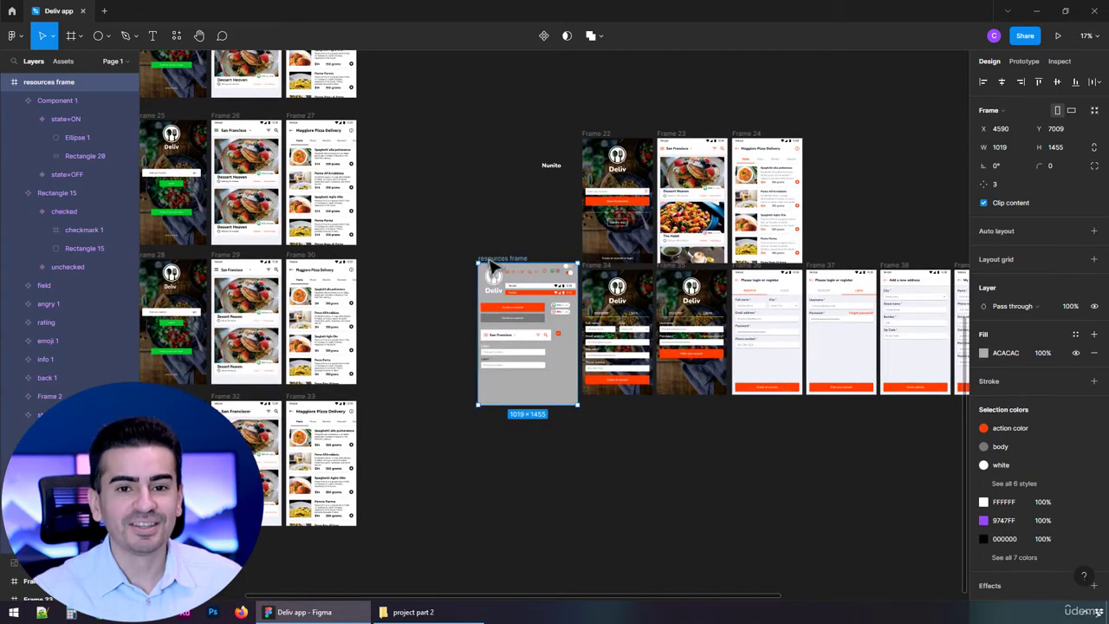
pyautogui.keyDown('ctrl'); pyautogui.scroll(3, 537, 393); pyautogui.keyUp('ctrl')
pyautogui.keyDown('ctrl'); pyautogui.scroll(3, 537, 374); pyautogui.keyUp('ctrl')
pyautogui.hotkey('ctrl', 'v')
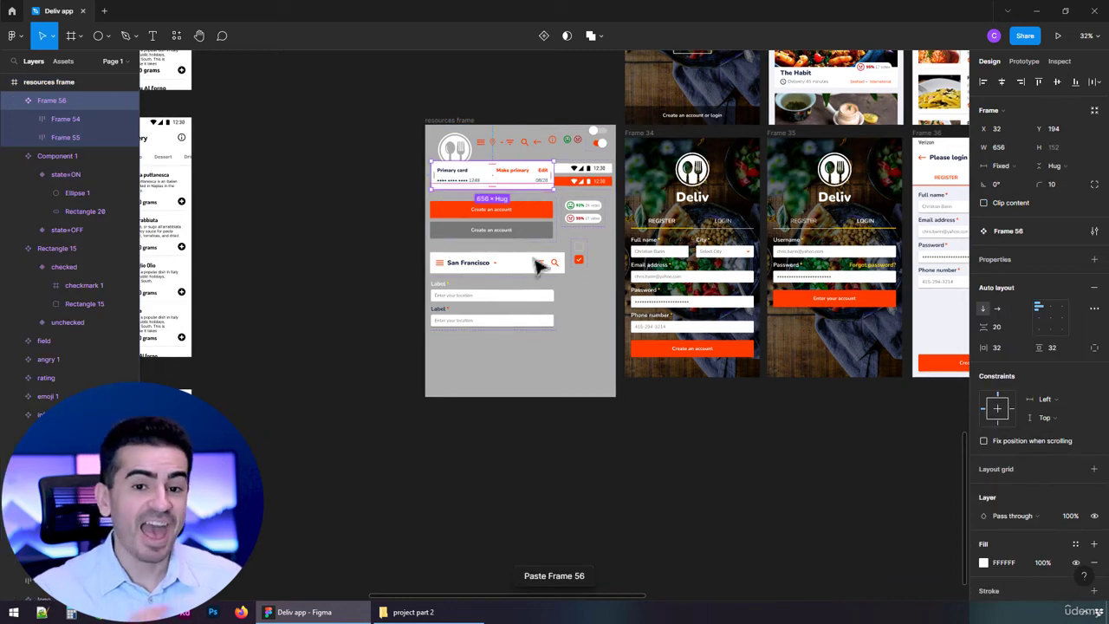
pyautogui.moveTo(530, 373); pyautogui.dragTo(530, 372)
# Place an instance of the card component on the Payment methods screen under the action bar, at X 32, Y 194
pyautogui.moveTo(949, 182); pyautogui.dragTo(143, 247)
pyautogui.moveTo(939, 217); pyautogui.dragTo(227, 179)
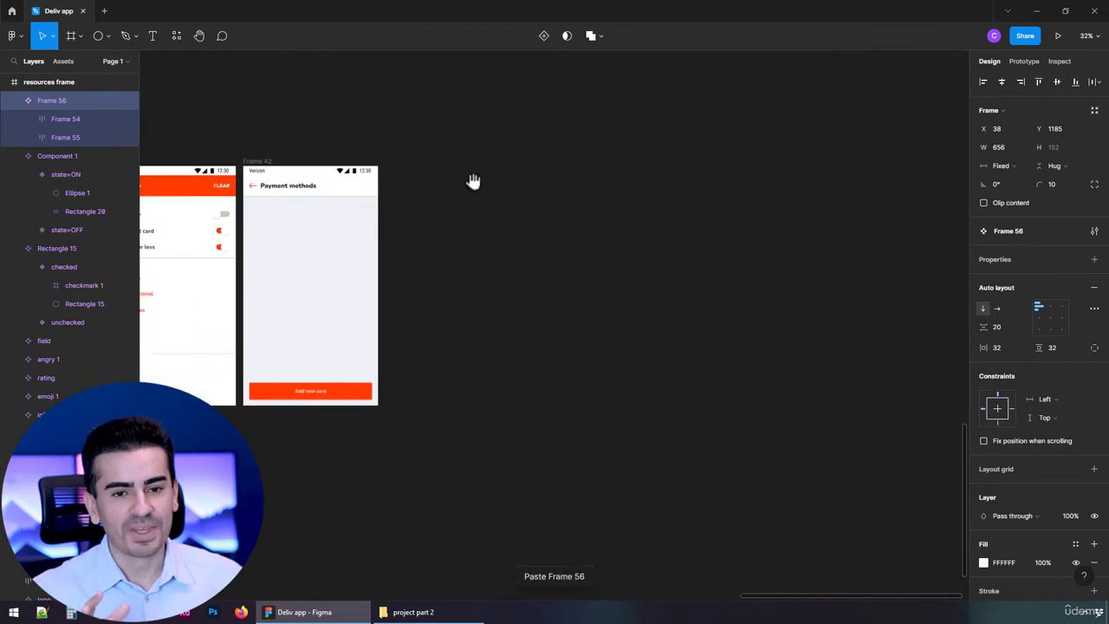
pyautogui.keyDown('ctrl'); pyautogui.scroll(3, 247, 203); pyautogui.keyUp('ctrl')
pyautogui.keyDown('ctrl'); pyautogui.scroll(3, 251, 209); pyautogui.keyUp('ctrl')
pyautogui.click(252, 109)
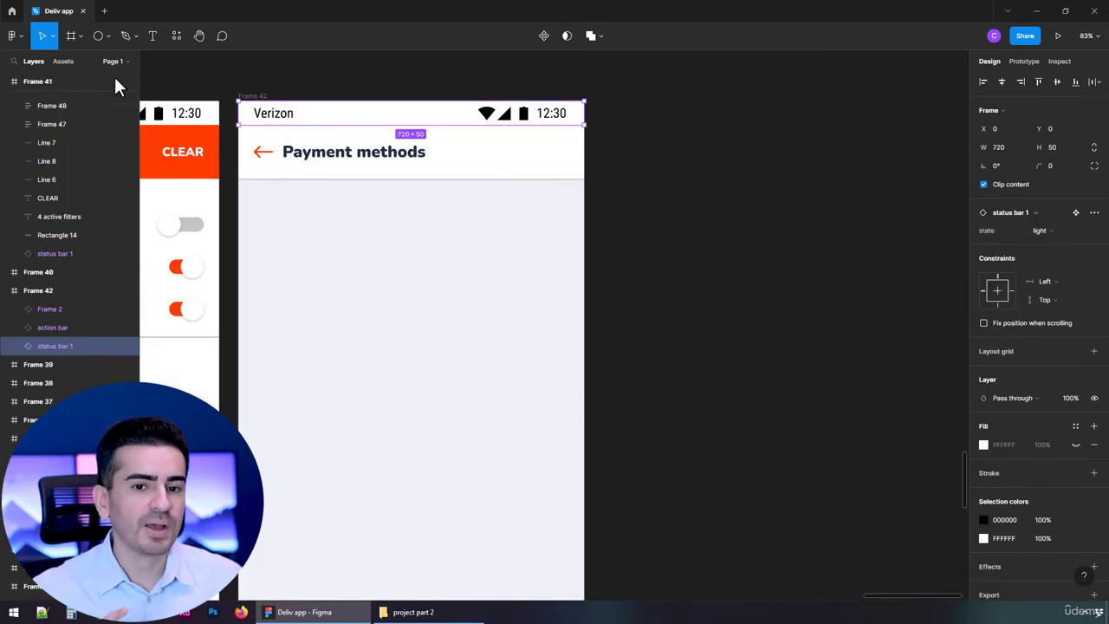
pyautogui.click(63, 61)
pyautogui.scroll(-2, 74, 339)
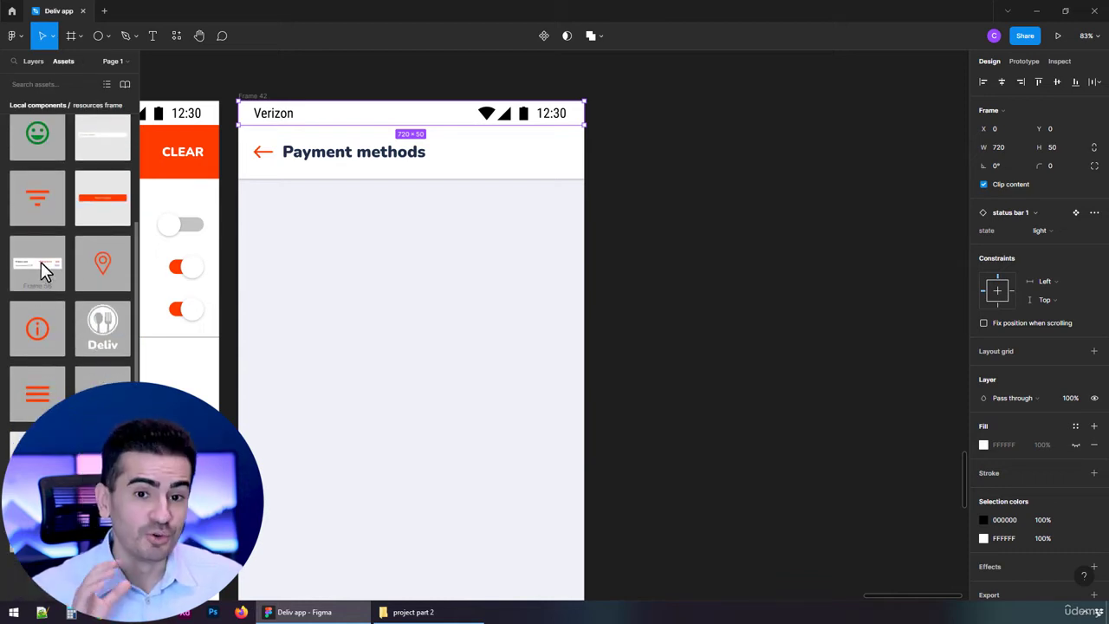
pyautogui.moveTo(41, 261); pyautogui.dragTo(412, 227)
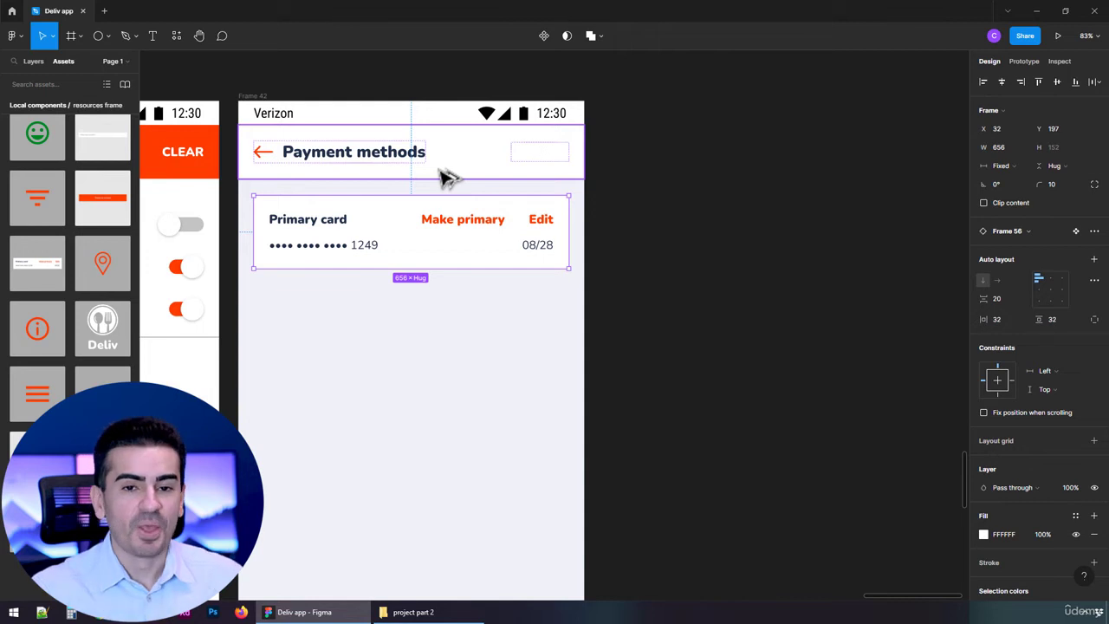
pyautogui.press('Up')
pyautogui.press('Up')
pyautogui.press('Up')
pyautogui.press('Up')
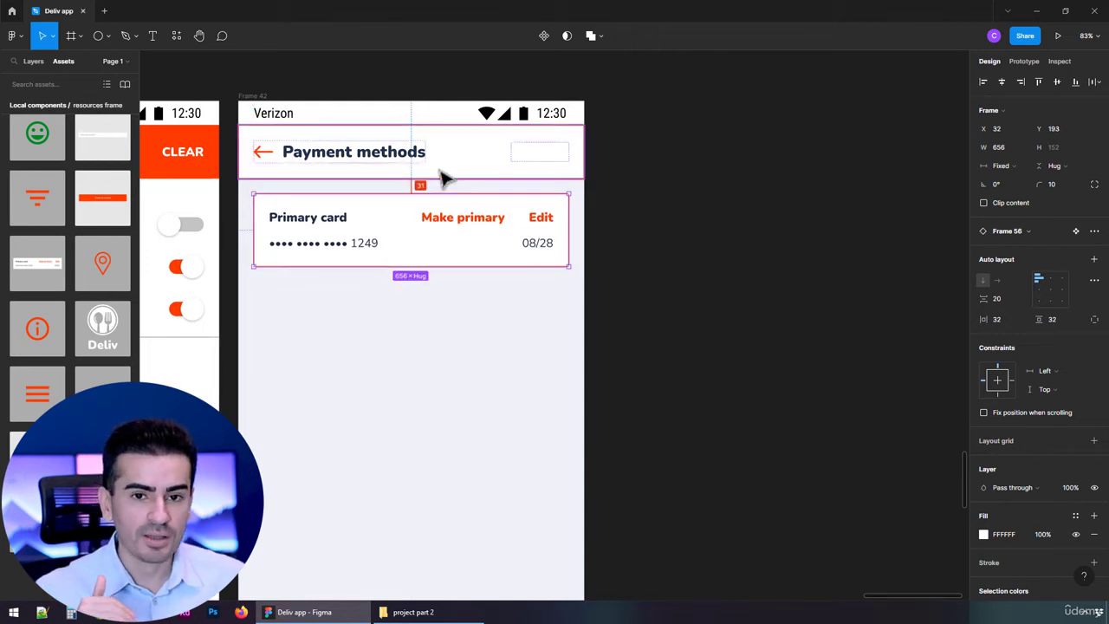
pyautogui.press('Down')
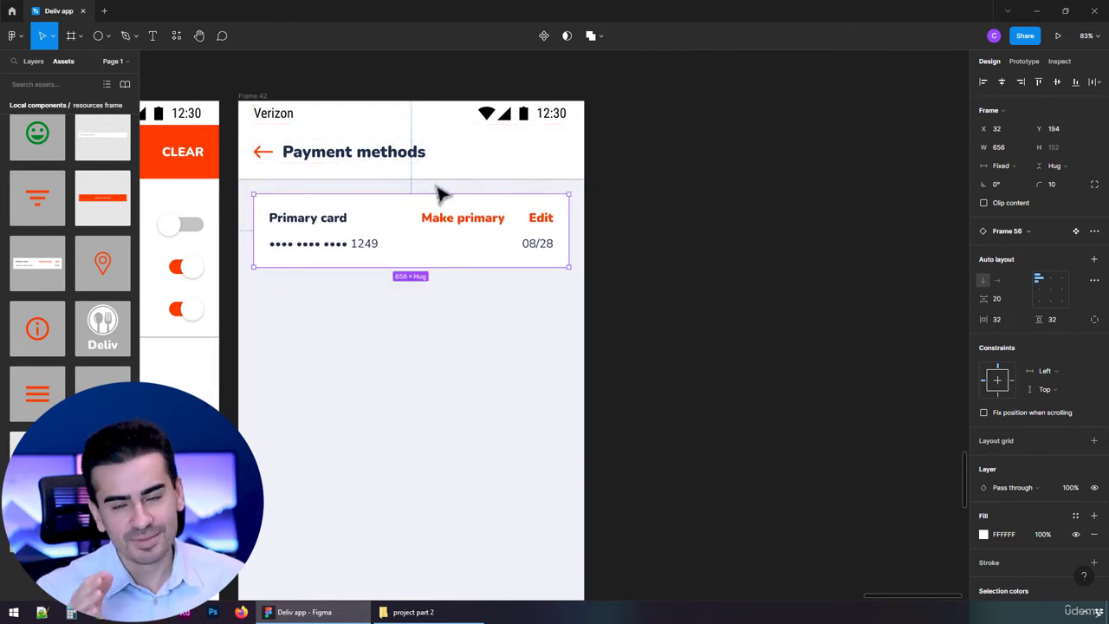
# Remove the "Make primary" action from the card instance on the Payment methods screen
pyautogui.scroll(5, 402, 233)
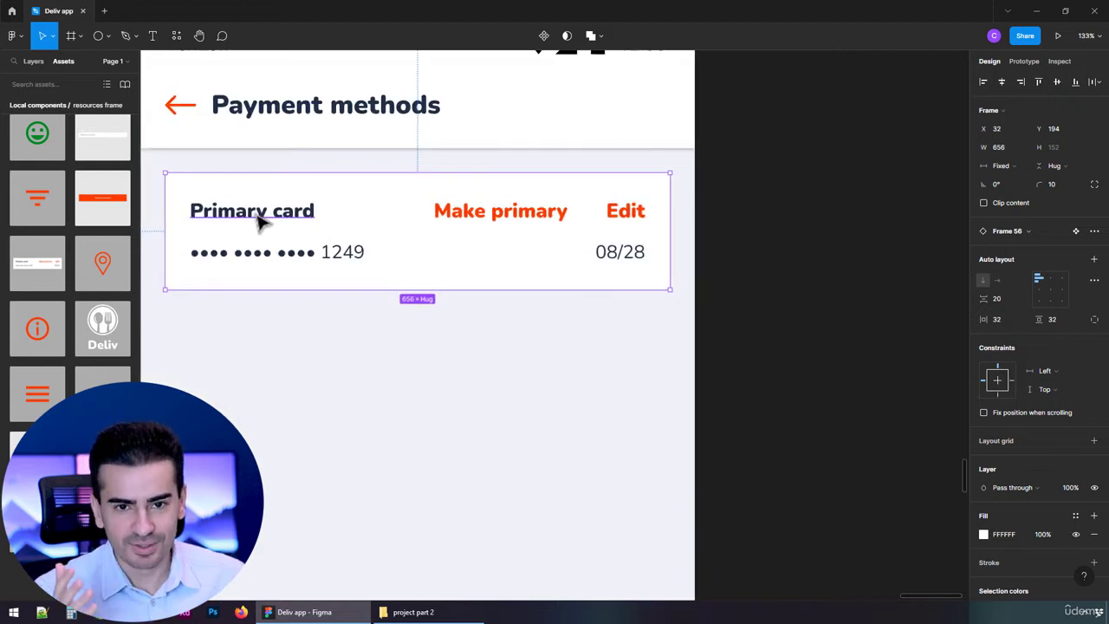
pyautogui.click(487, 215)
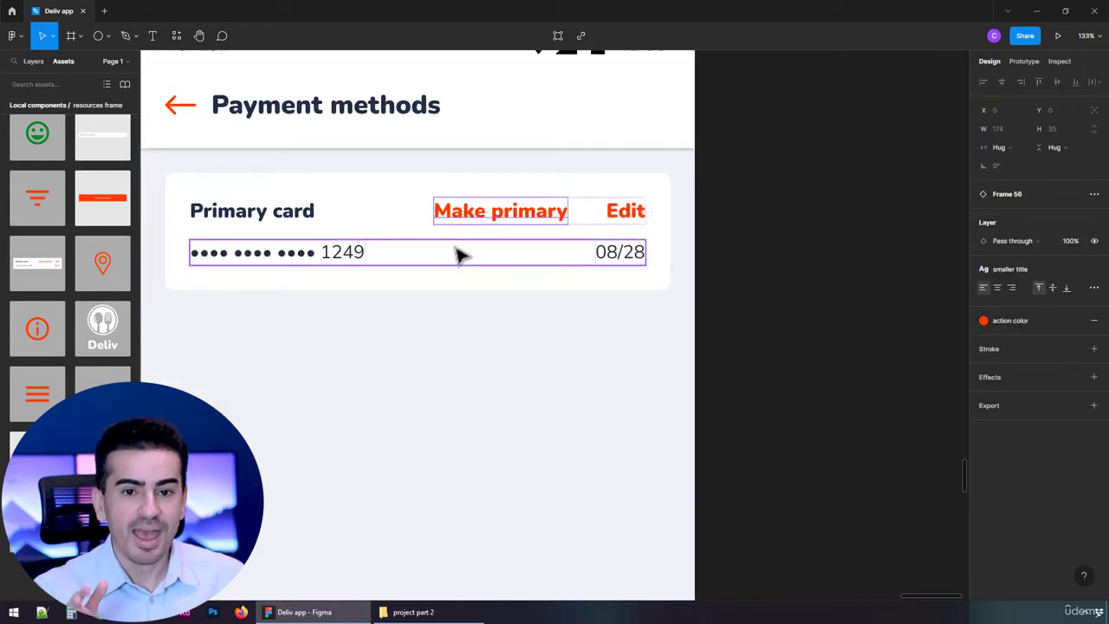
pyautogui.press('Delete')
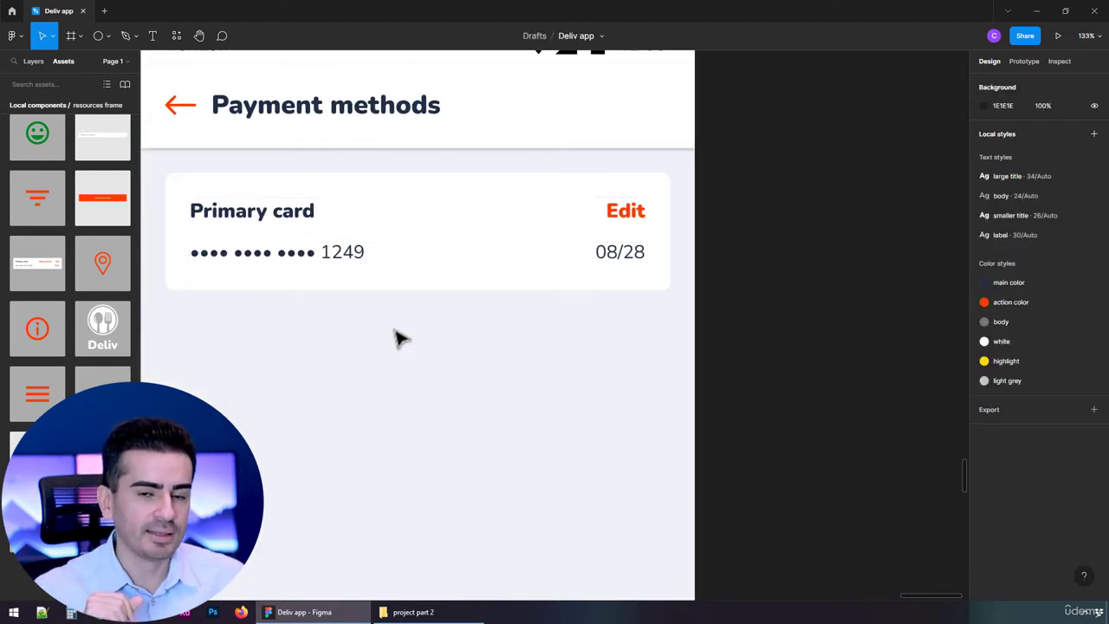
# Add an inside stroke of 3 to the primary card instance and give it the main color style
pyautogui.click(424, 291)
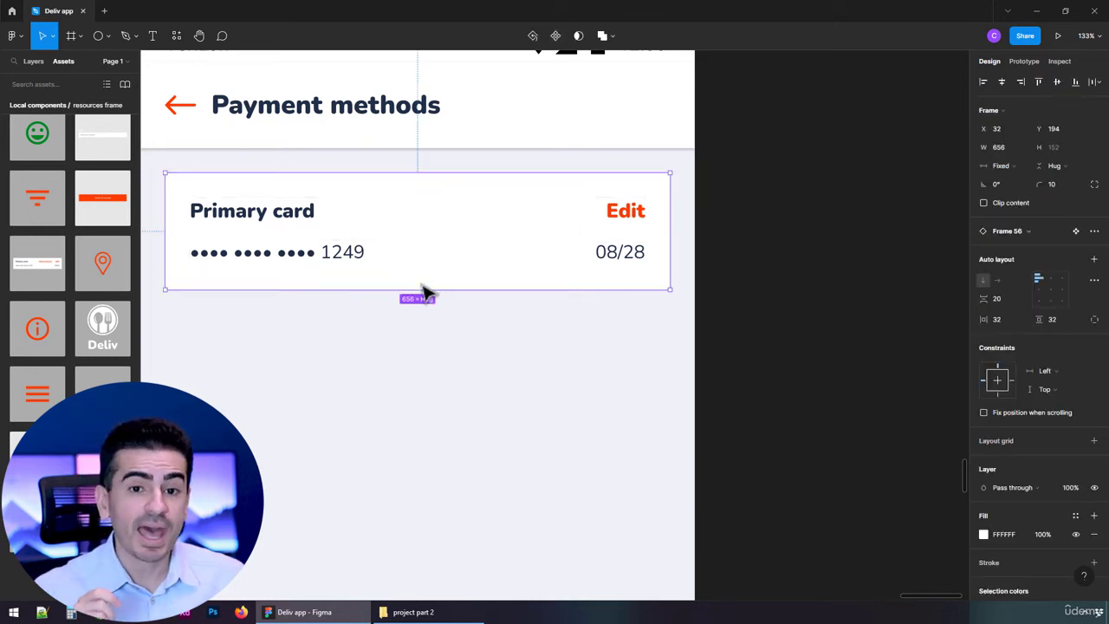
pyautogui.click(27, 64)
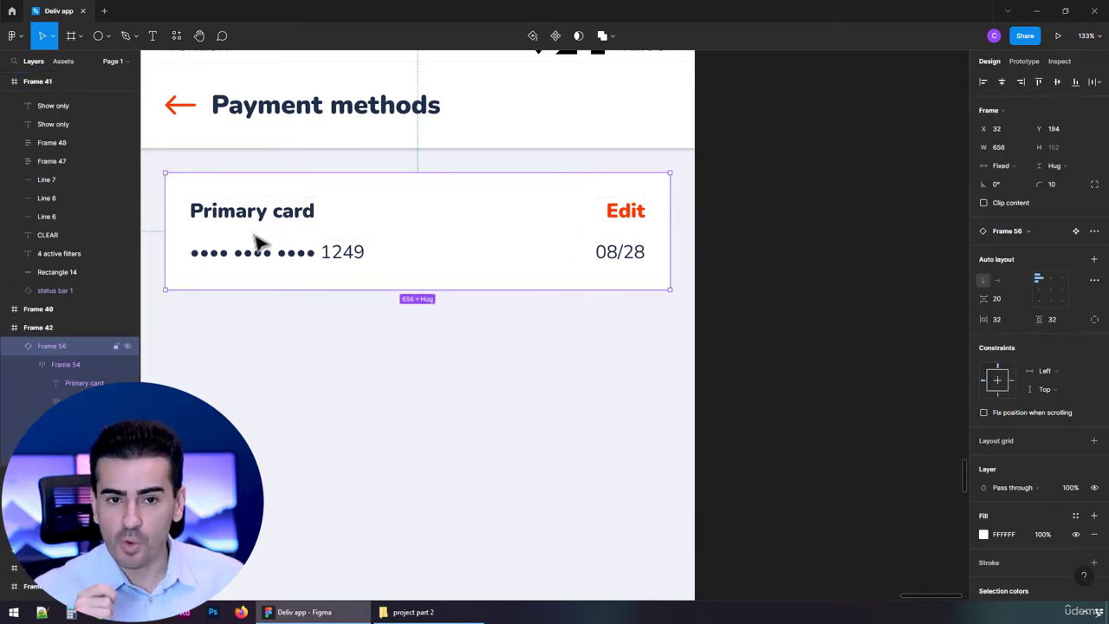
pyautogui.scroll(-4, 1062, 452)
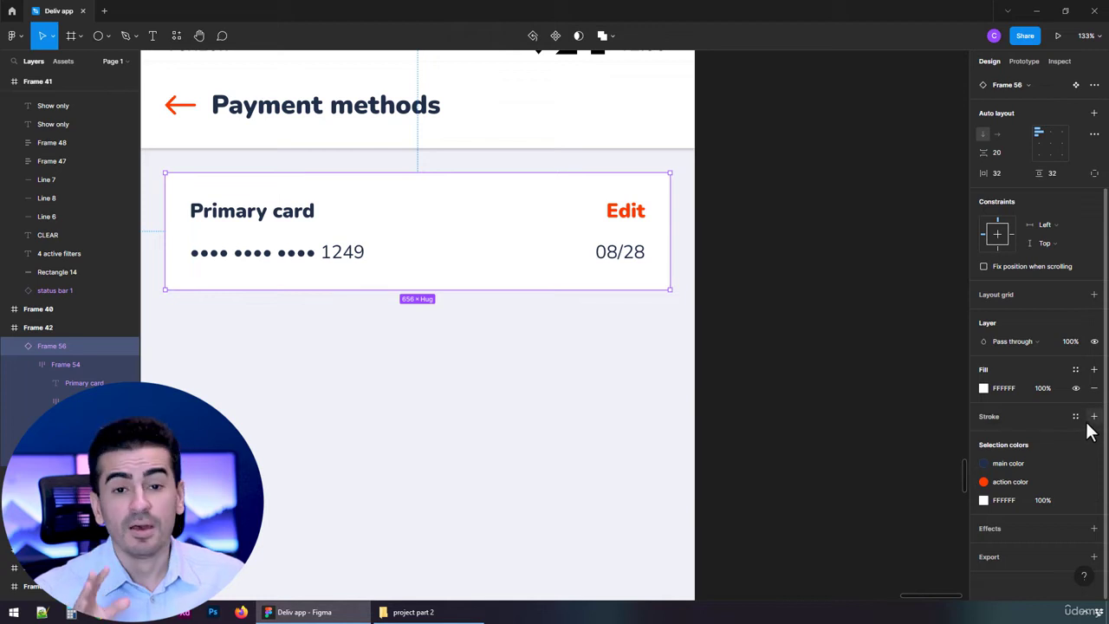
pyautogui.click(1092, 416)
pyautogui.click(1051, 453)
pyautogui.write('3')
pyautogui.press('Return')
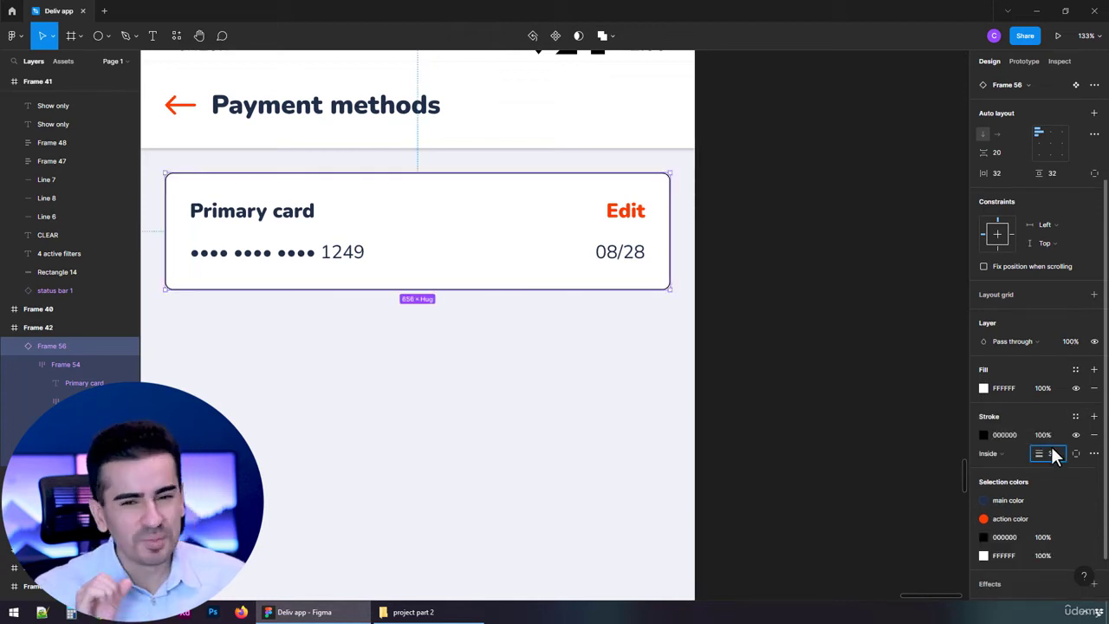
pyautogui.click(1076, 418)
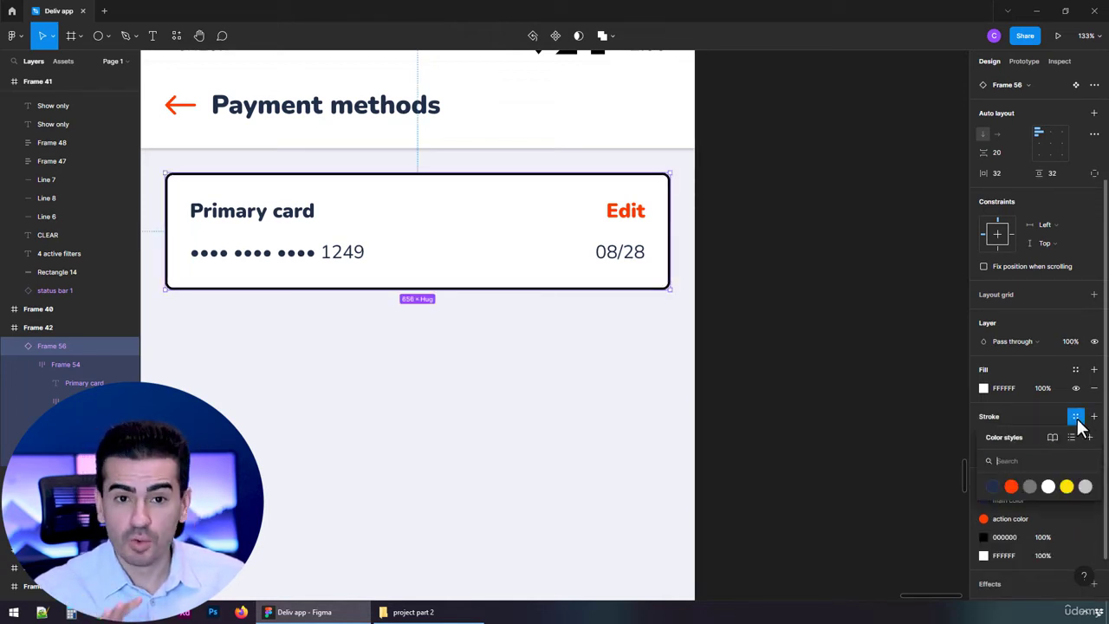
pyautogui.click(994, 486)
pyautogui.click(798, 378)
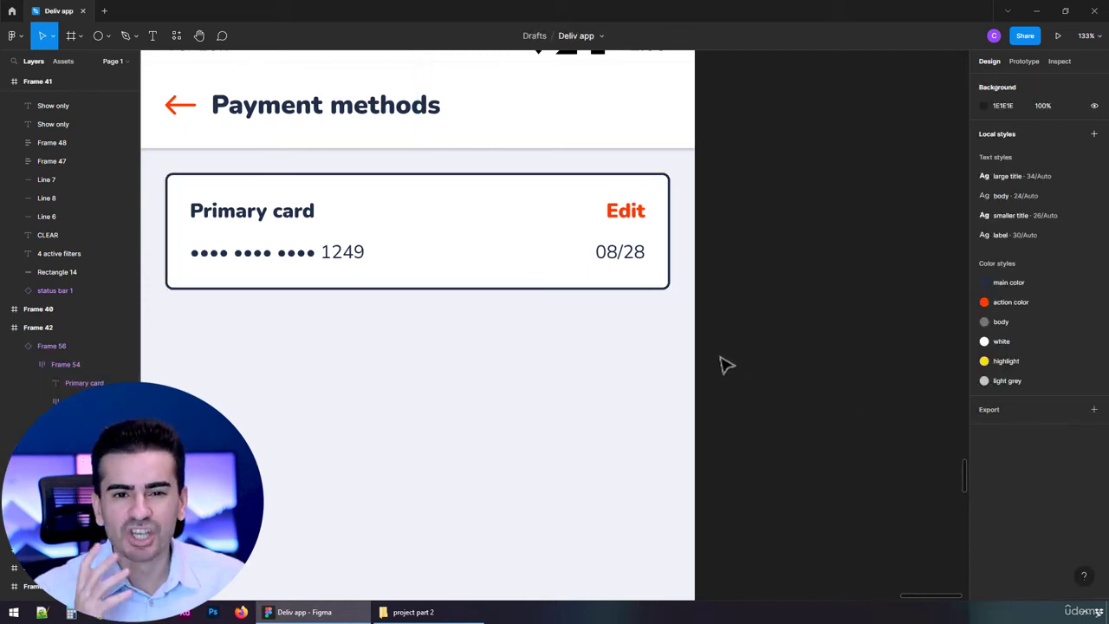
# Place a second card component instance 20 below the primary card, at X 32, Y 366
pyautogui.keyDown('ctrl'); pyautogui.scroll(-3, 628, 345); pyautogui.keyUp('ctrl')
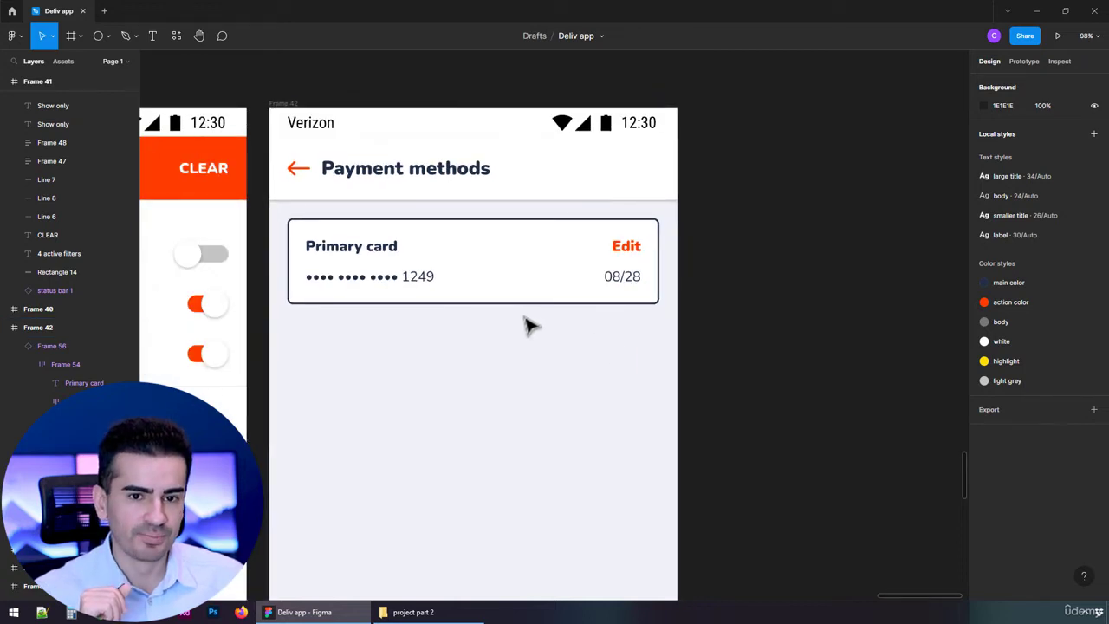
pyautogui.keyDown('ctrl'); pyautogui.scroll(-1, 523, 324); pyautogui.keyUp('ctrl')
pyautogui.click(64, 60)
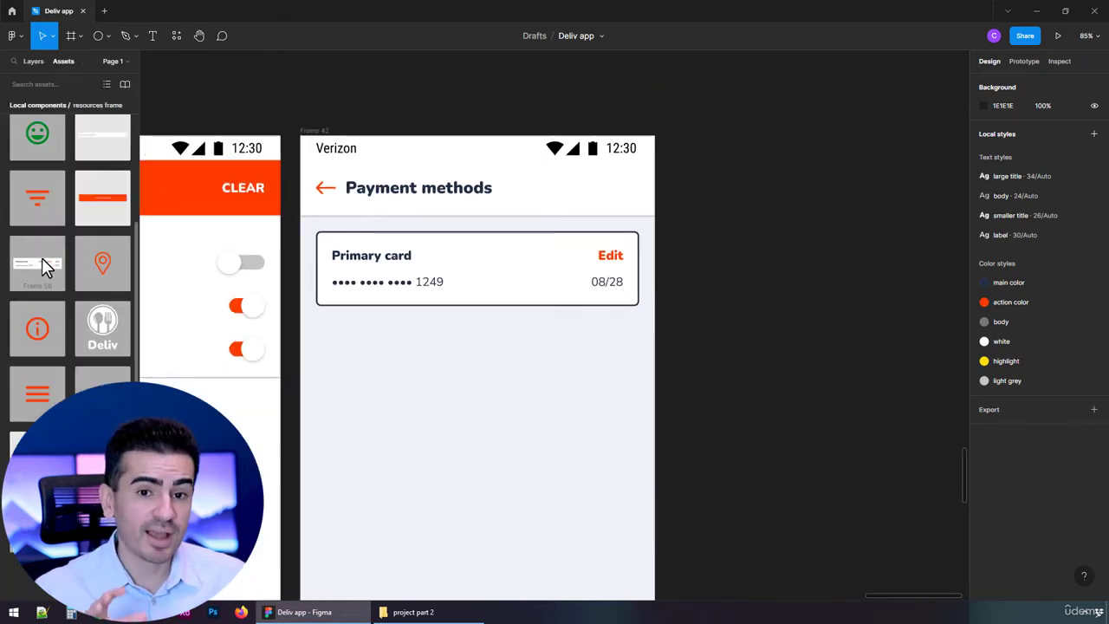
pyautogui.moveTo(41, 258); pyautogui.dragTo(513, 298)
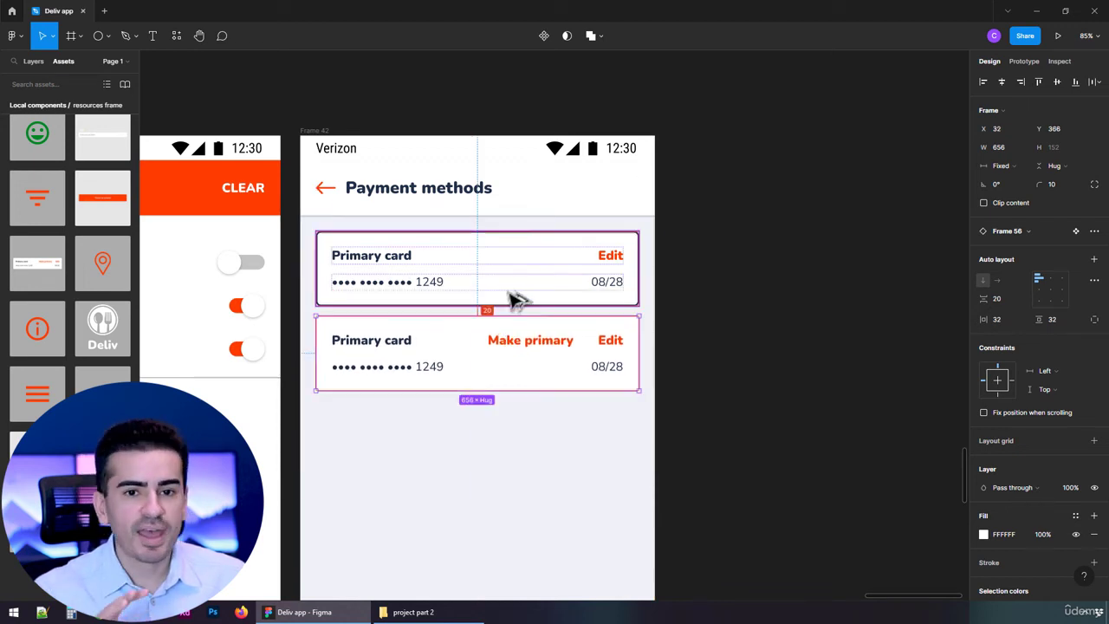
# Replace the last four digits of the masked card number on the second card
pyautogui.keyDown('ctrl'); pyautogui.scroll(3, 422, 367); pyautogui.keyUp('ctrl')
pyautogui.doubleClick(423, 368)
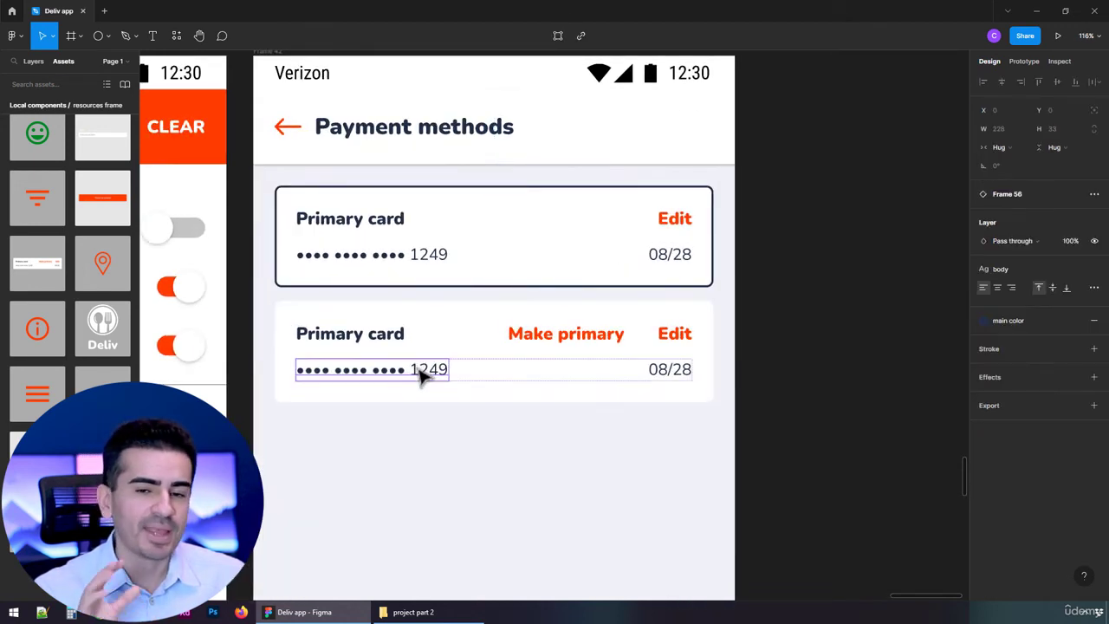
pyautogui.doubleClick(419, 369)
pyautogui.doubleClick(421, 369)
pyautogui.write('5536')
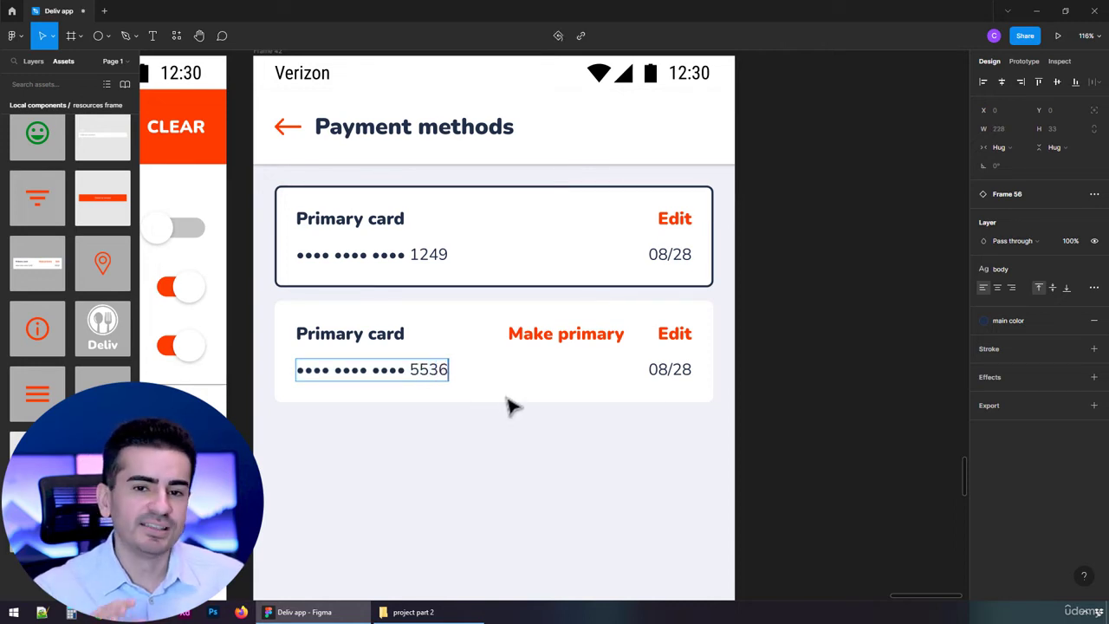
pyautogui.click(635, 393)
# Set the second card's expiry date to 04/27
pyautogui.click(662, 372)
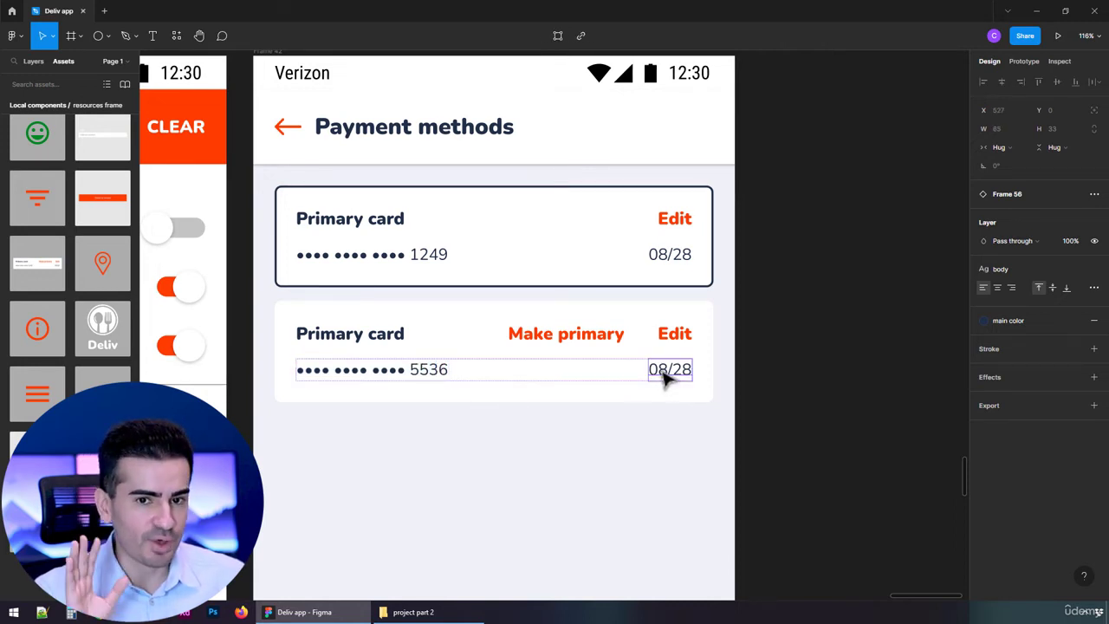
pyautogui.doubleClick(662, 371)
pyautogui.click(662, 370)
pyautogui.write('4/2')
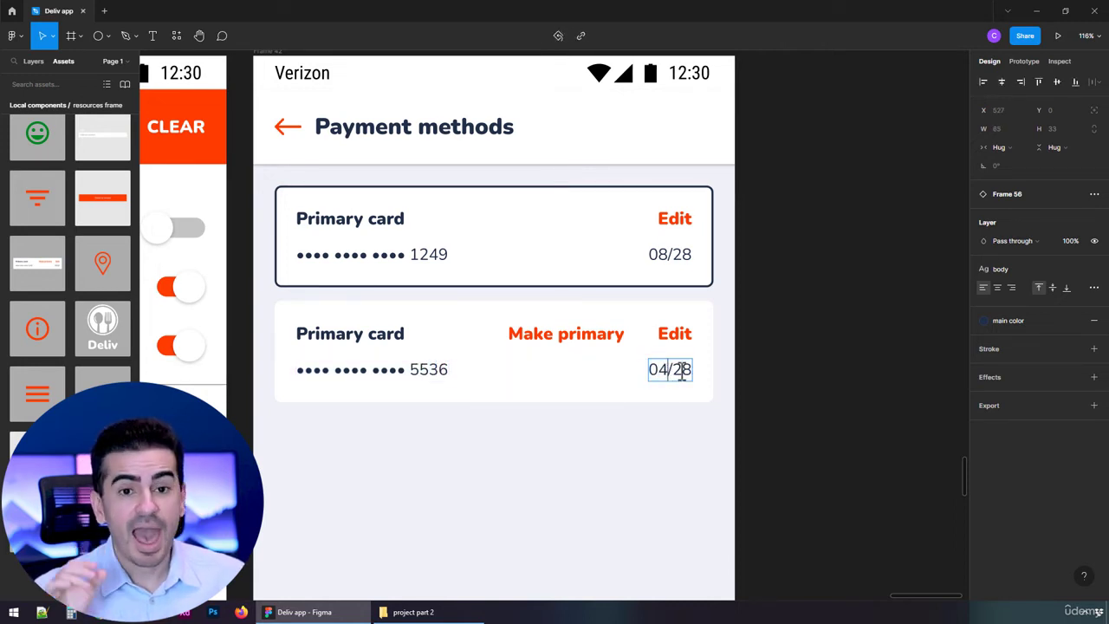
pyautogui.write('7')
pyautogui.press('Escape')
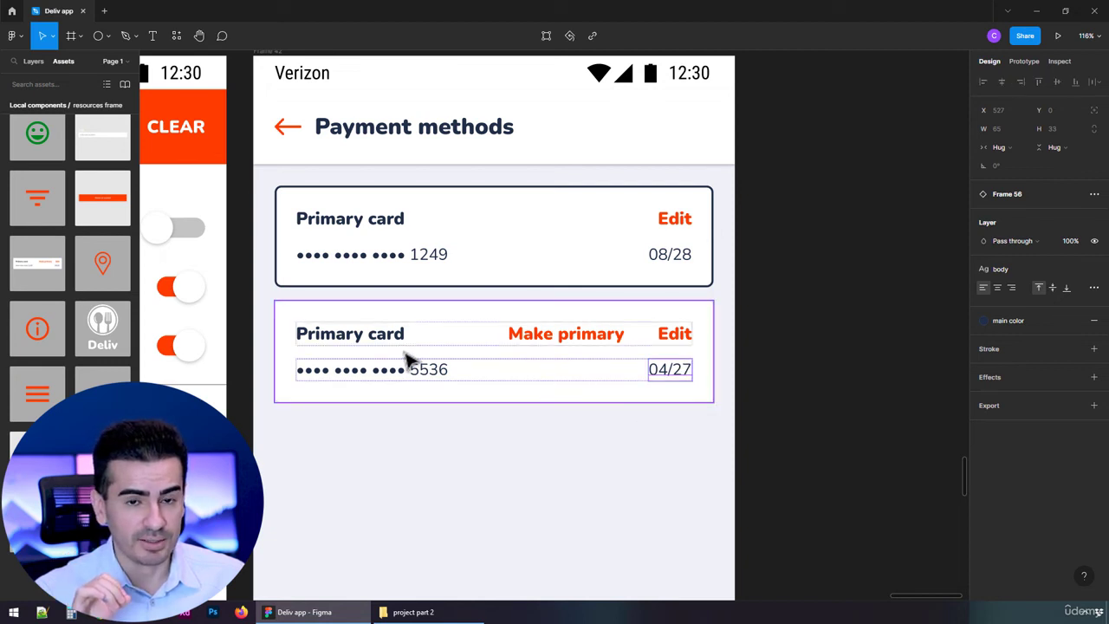
# Change the second card's title to "Secondary card"
pyautogui.click(358, 339)
pyautogui.doubleClick(357, 335)
pyautogui.moveTo(358, 335); pyautogui.dragTo(252, 332)
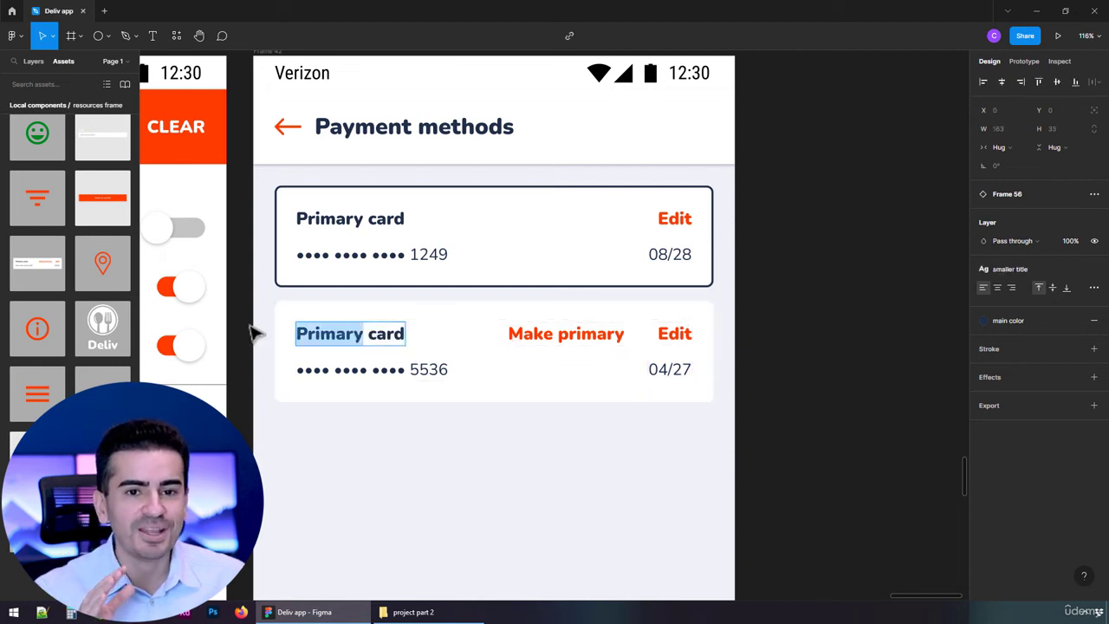
pyautogui.write('Secon')
pyautogui.write('y')
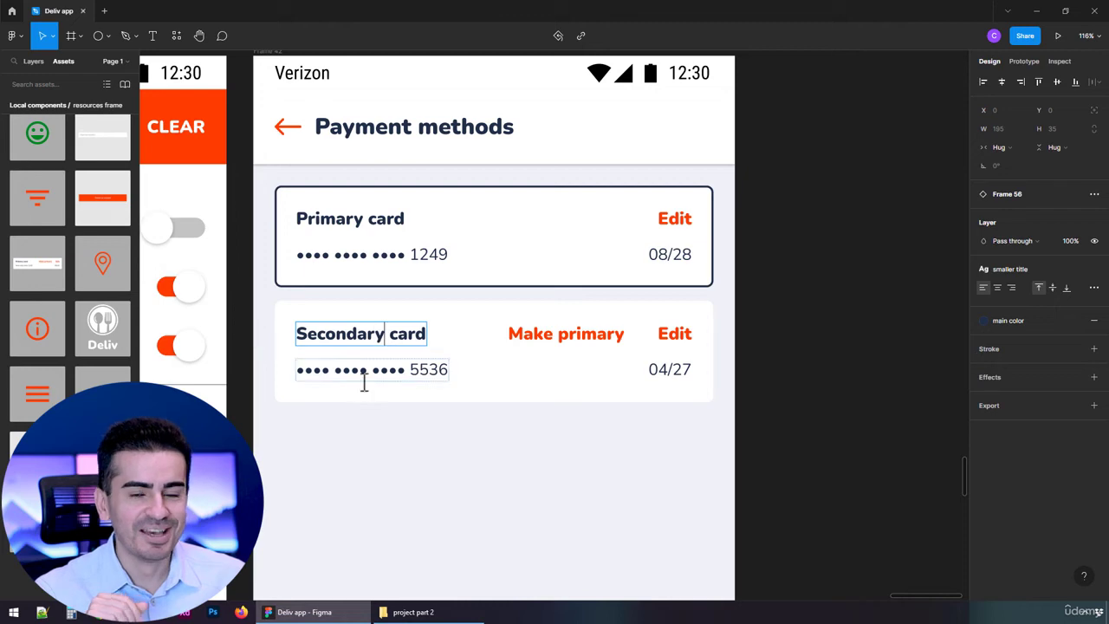
pyautogui.press('Escape')
pyautogui.click(438, 426)
# Duplicate the whole Payment methods screen frame
pyautogui.scroll(-5, 438, 426)
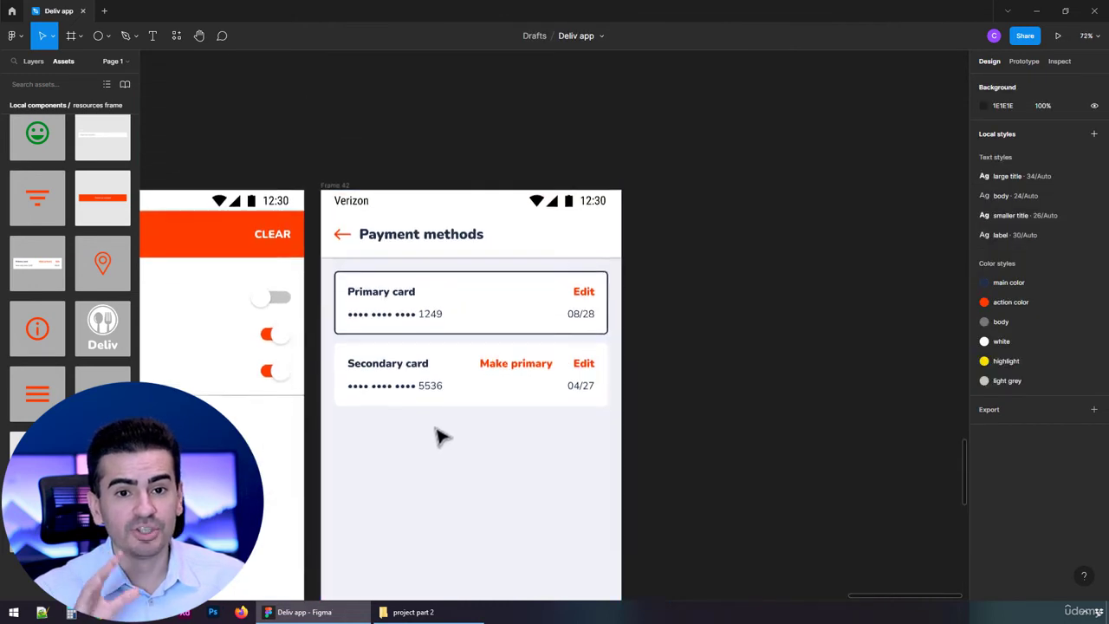
pyautogui.click(345, 96)
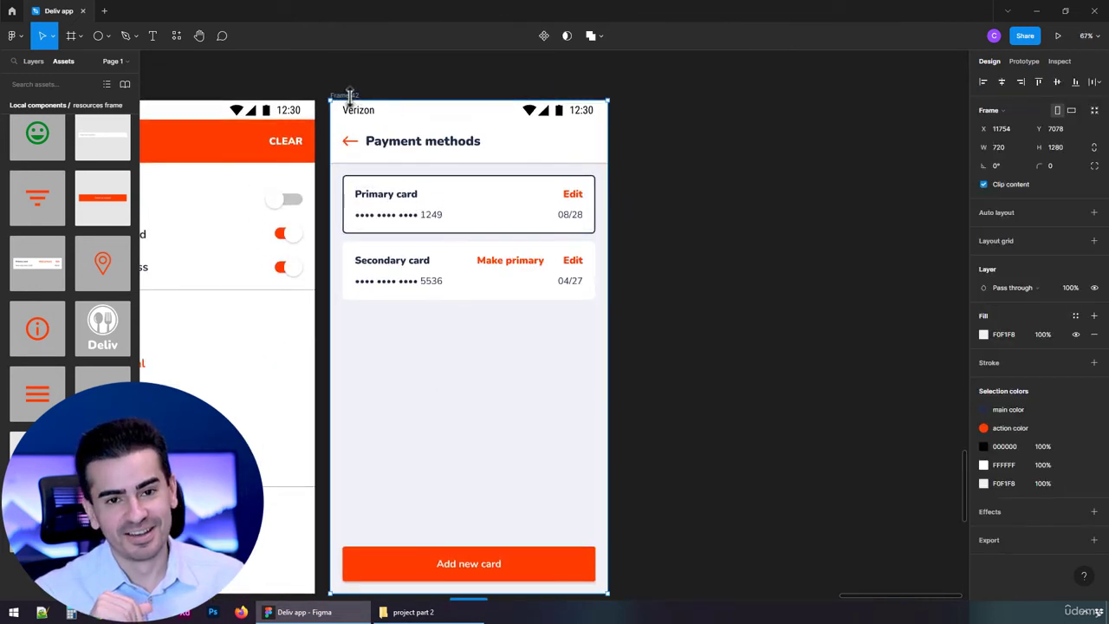
pyautogui.hotkey('ctrl', 'd')
# Set the action bar's Text property on the duplicated screen to "My addresses"
pyautogui.doubleClick(693, 149)
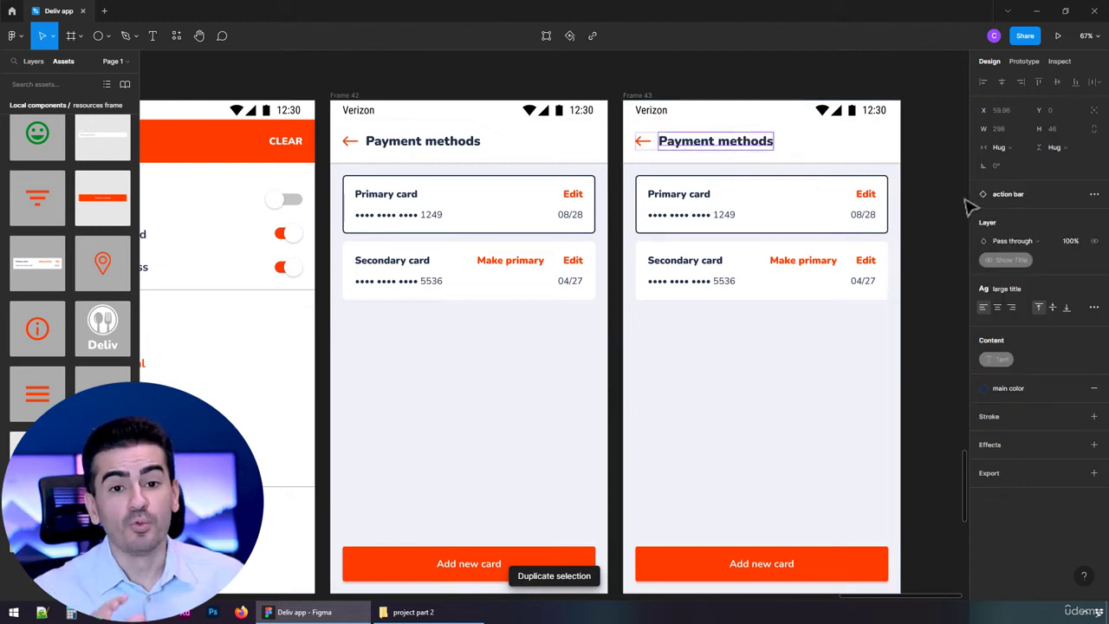
pyautogui.click(792, 83)
pyautogui.click(776, 116)
pyautogui.click(818, 151)
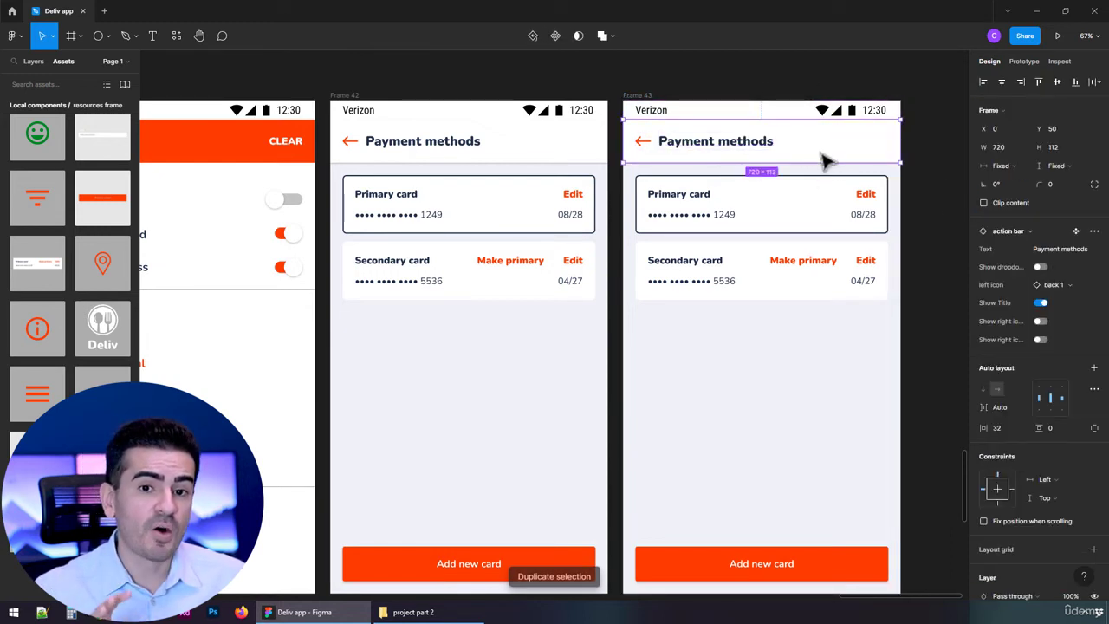
pyautogui.click(1058, 250)
pyautogui.write('My')
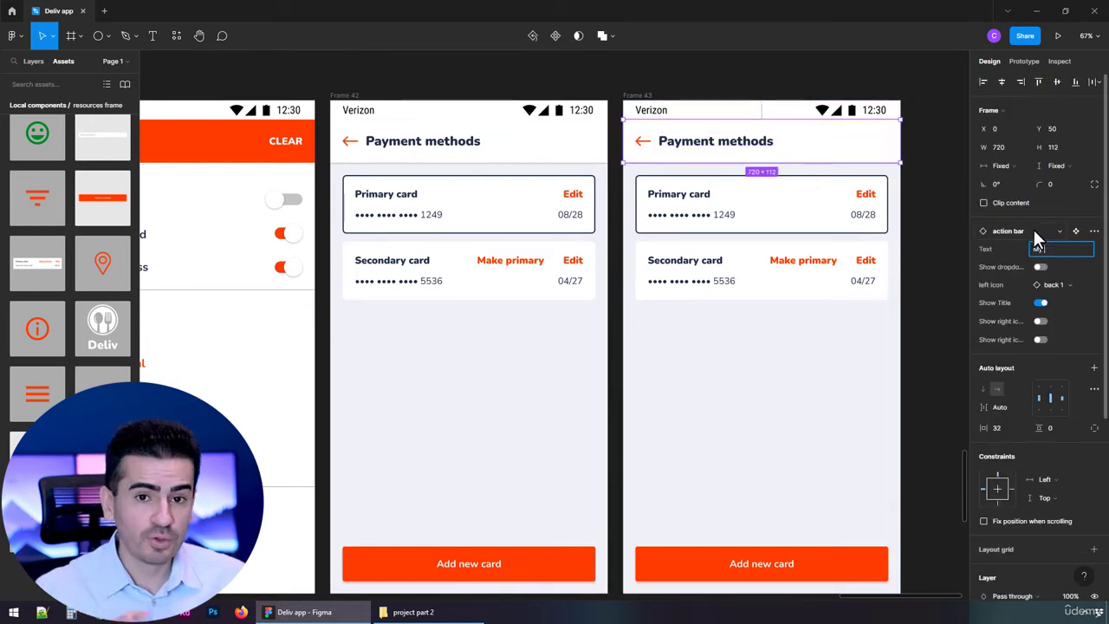
pyautogui.write(' addresses')
pyautogui.press('Return')
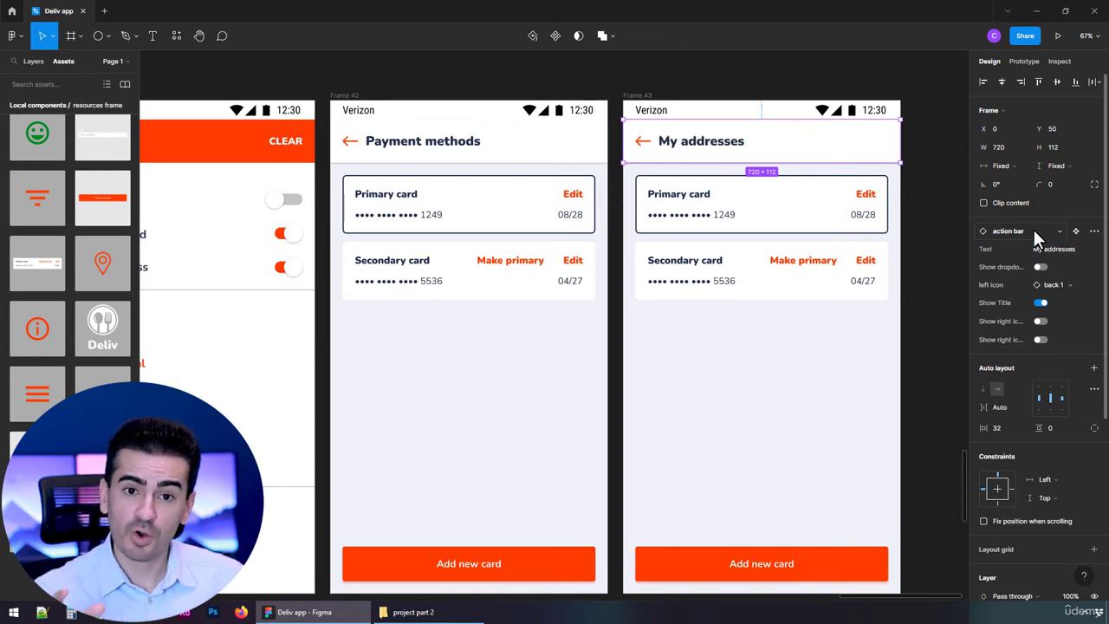
pyautogui.click(725, 322)
# Change the first card's title on the My addresses screen to "Primary address"
pyautogui.scroll(5, 384, 230)
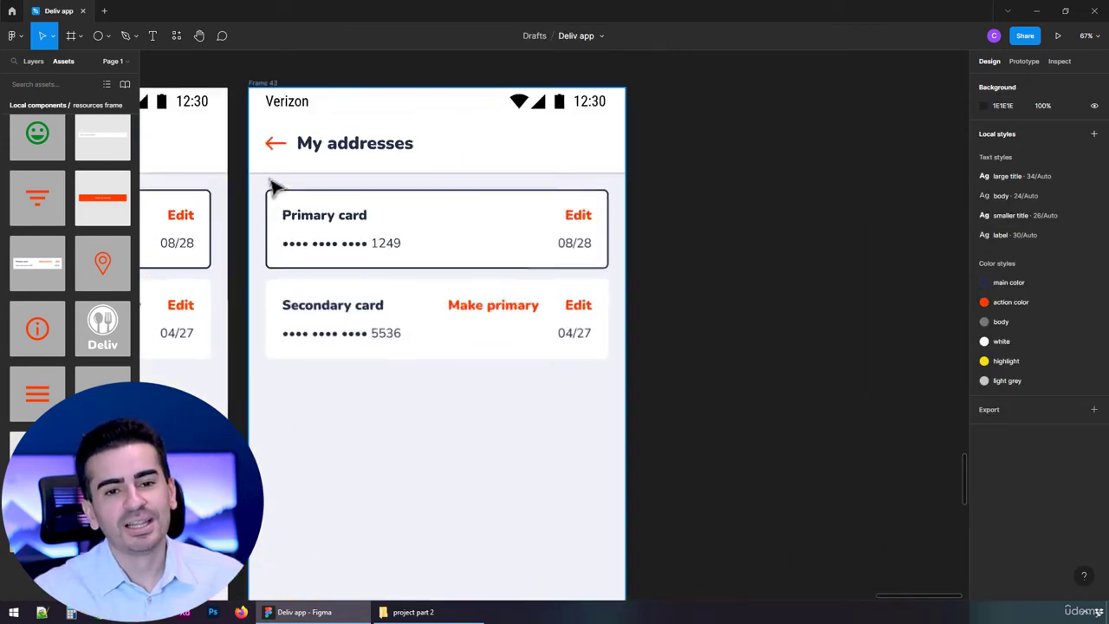
pyautogui.keyDown('ctrl'); pyautogui.click(380, 229); pyautogui.keyUp('ctrl')
pyautogui.doubleClick(372, 229)
pyautogui.doubleClick(368, 226)
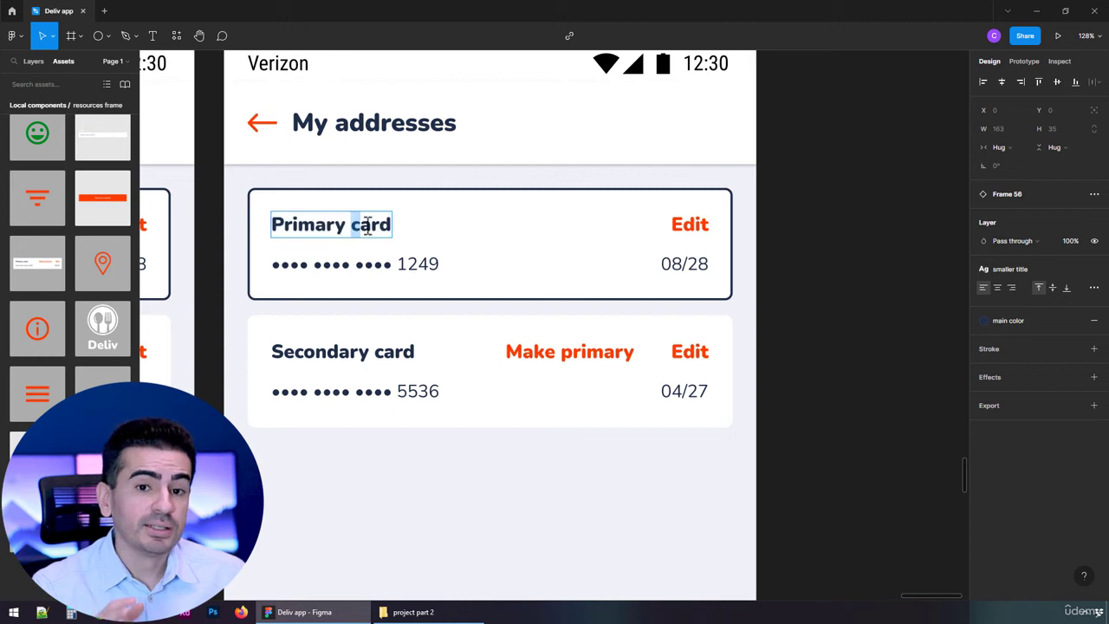
pyautogui.write('address')
# Replace the masked card number in the Primary address card with the copied postal address
pyautogui.click(439, 255)
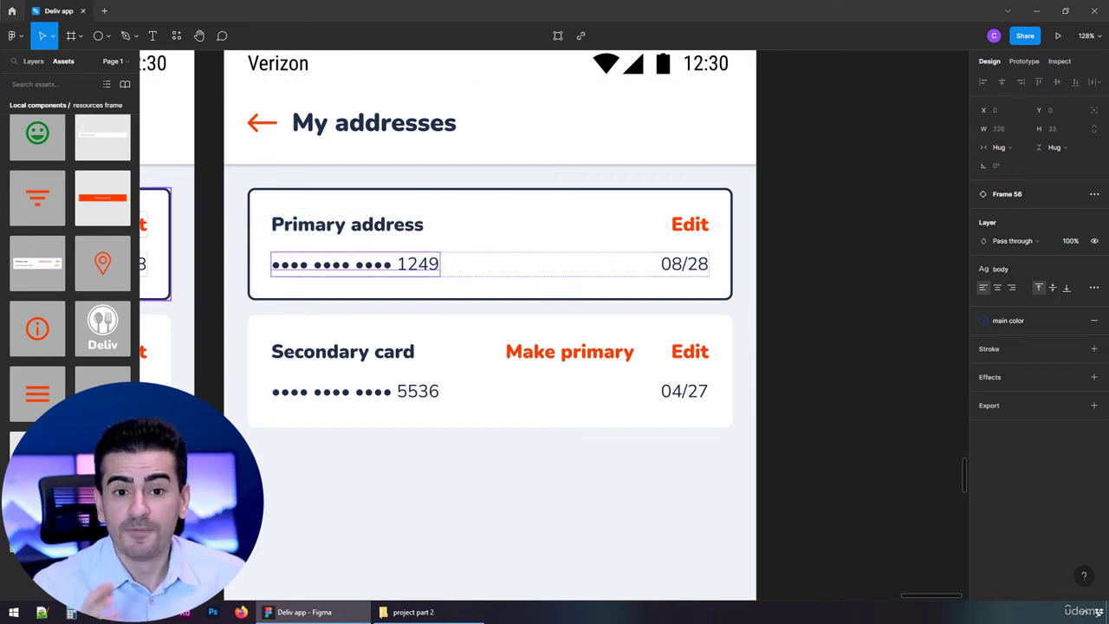
pyautogui.doubleClick(403, 273)
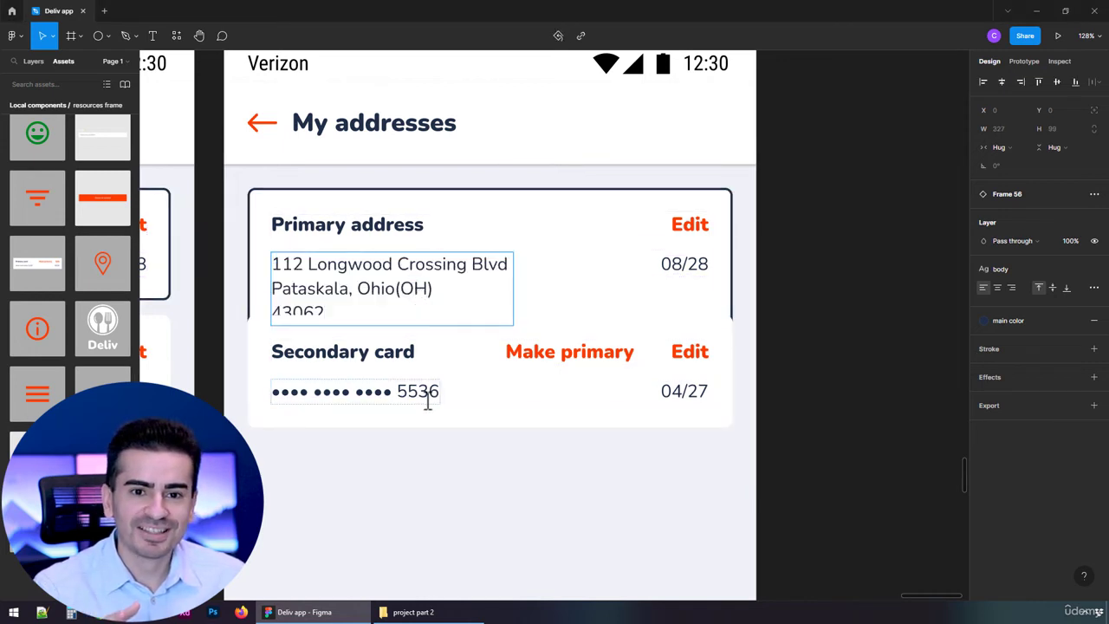
# Move the second card below the taller Primary address card and delete the expiry date from the Primary address card
pyautogui.click(468, 475)
pyautogui.moveTo(468, 468)
pyautogui.mouseDown()
pyautogui.moveTo(469, 491)
pyautogui.moveTo(468, 477)
pyautogui.mouseUp()
pyautogui.click(698, 281)
pyautogui.press('Delete')
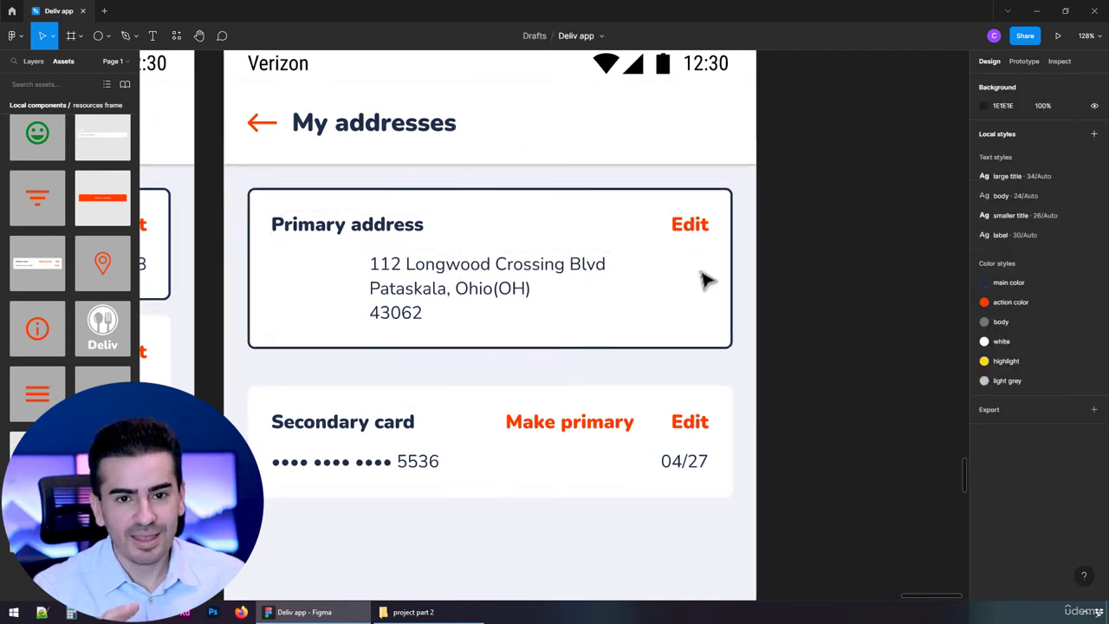
# Set the spacing mode of the Primary address card's address row to Packed
pyautogui.click(595, 279)
pyautogui.click(594, 279)
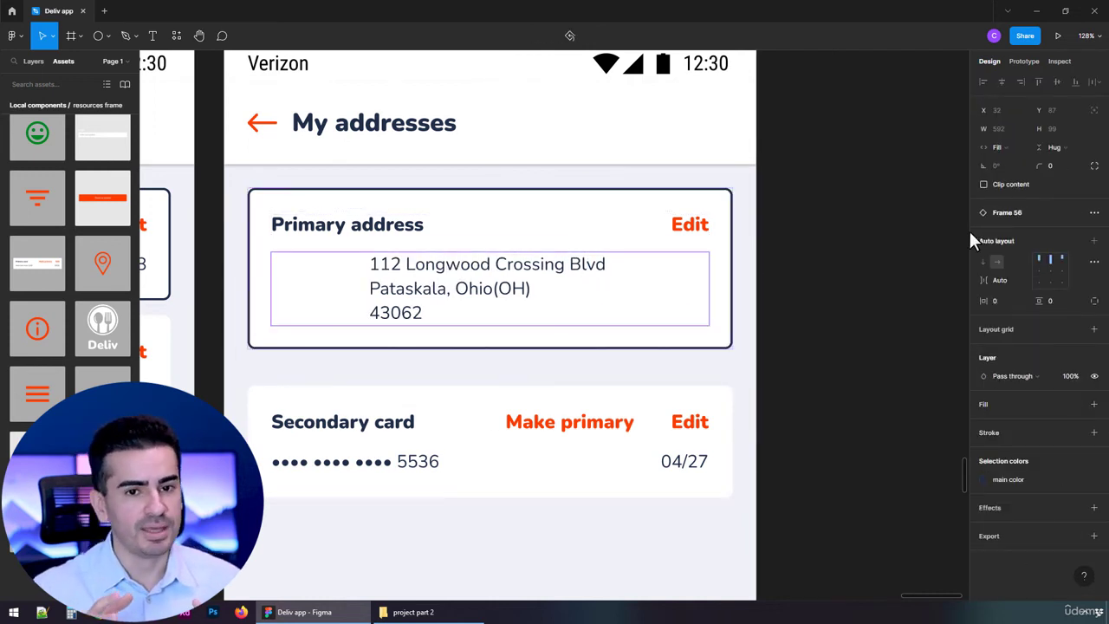
pyautogui.click(1094, 262)
pyautogui.click(941, 360)
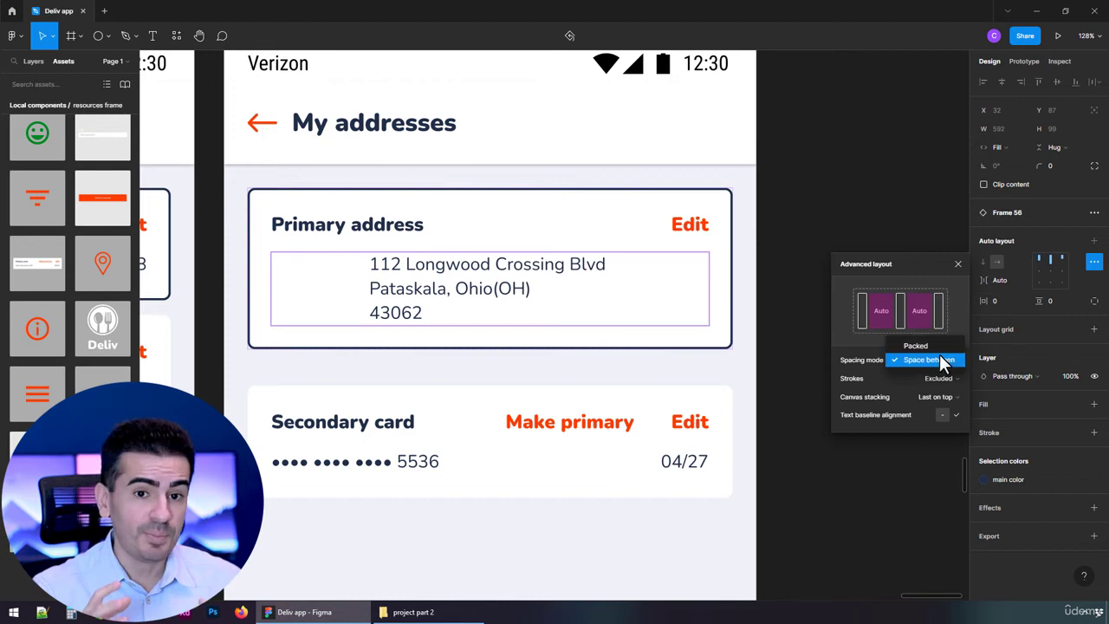
pyautogui.click(922, 346)
pyautogui.click(797, 453)
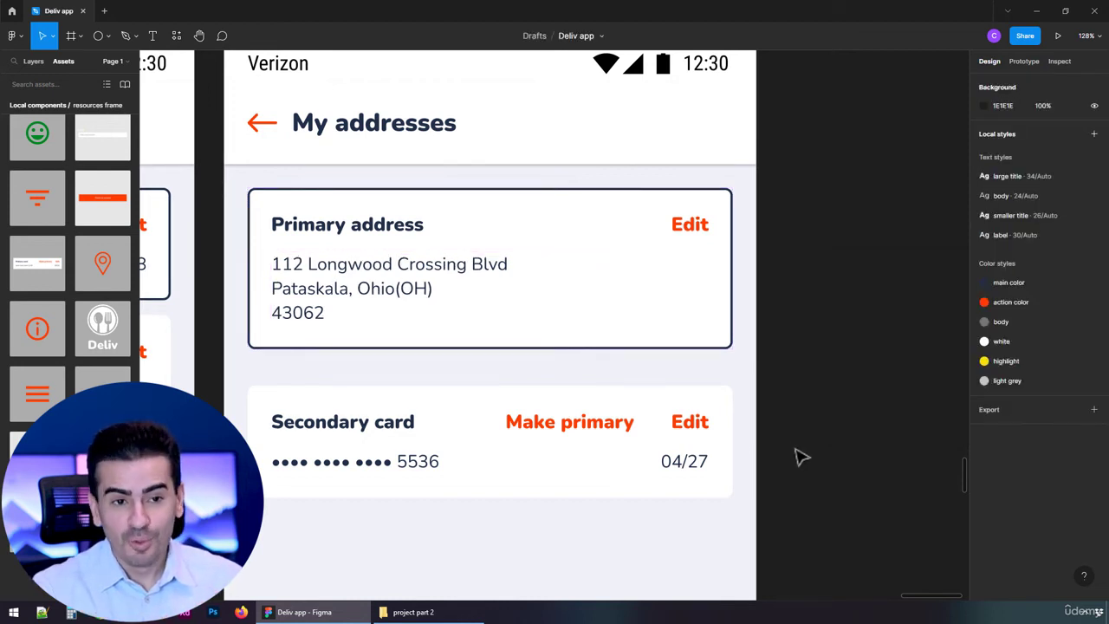
# Change the second card's title on the My addresses screen to "Secondary address"
pyautogui.doubleClick(394, 433)
pyautogui.doubleClick(394, 424)
pyautogui.write('a')
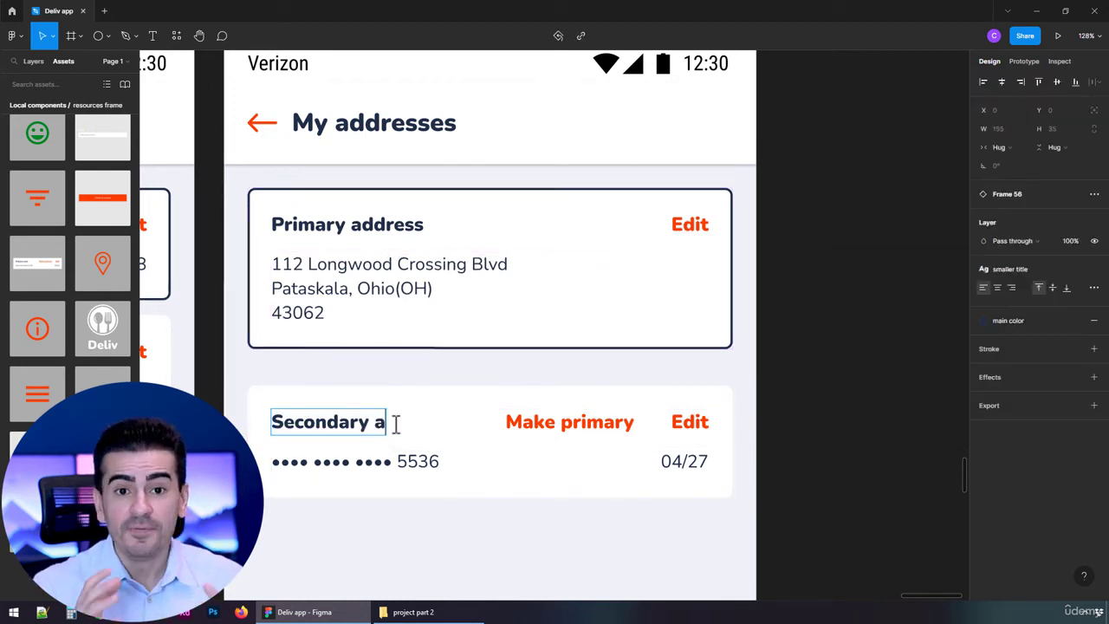
pyautogui.write('ddress')
pyautogui.press('Escape')
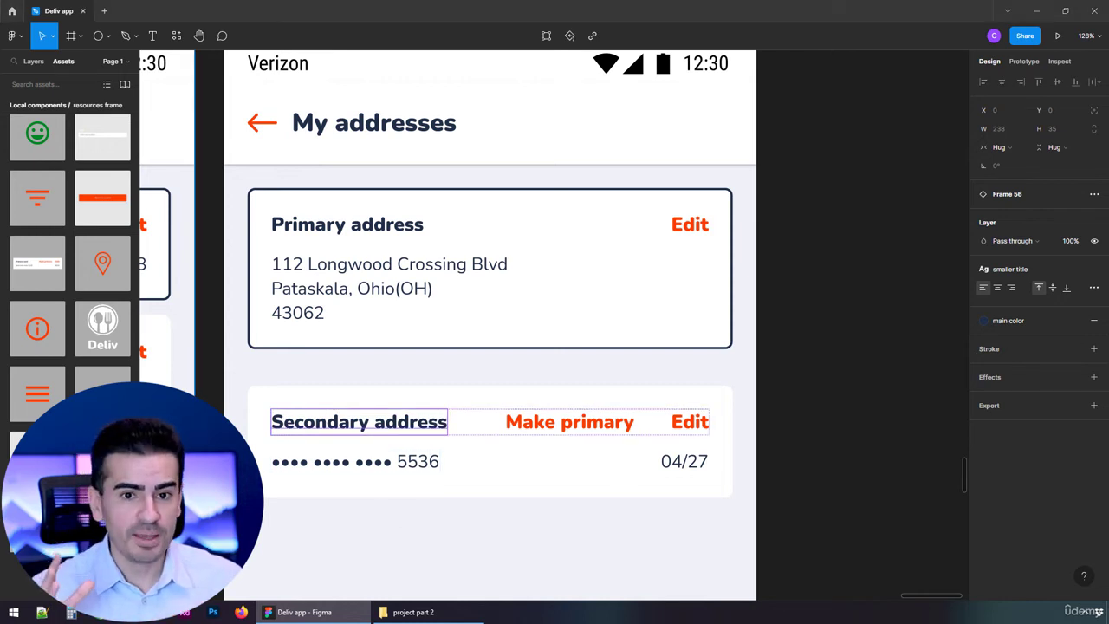
# Replace the masked card number in the Secondary address card with the copied postal address
pyautogui.click(404, 465)
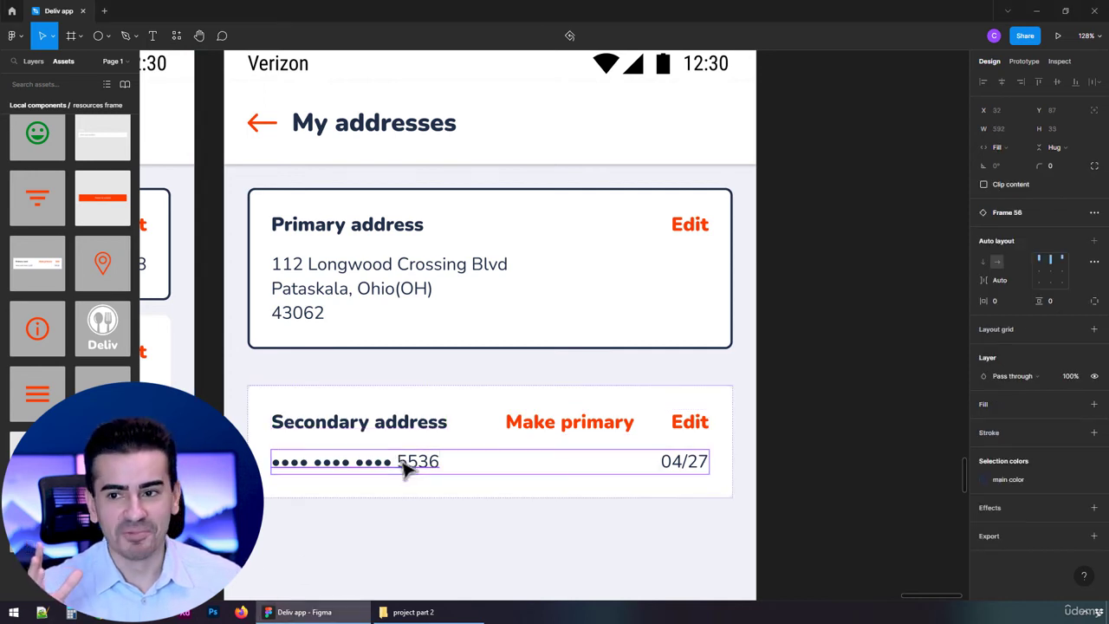
pyautogui.click(414, 468)
pyautogui.press('Return')
pyautogui.press('Escape')
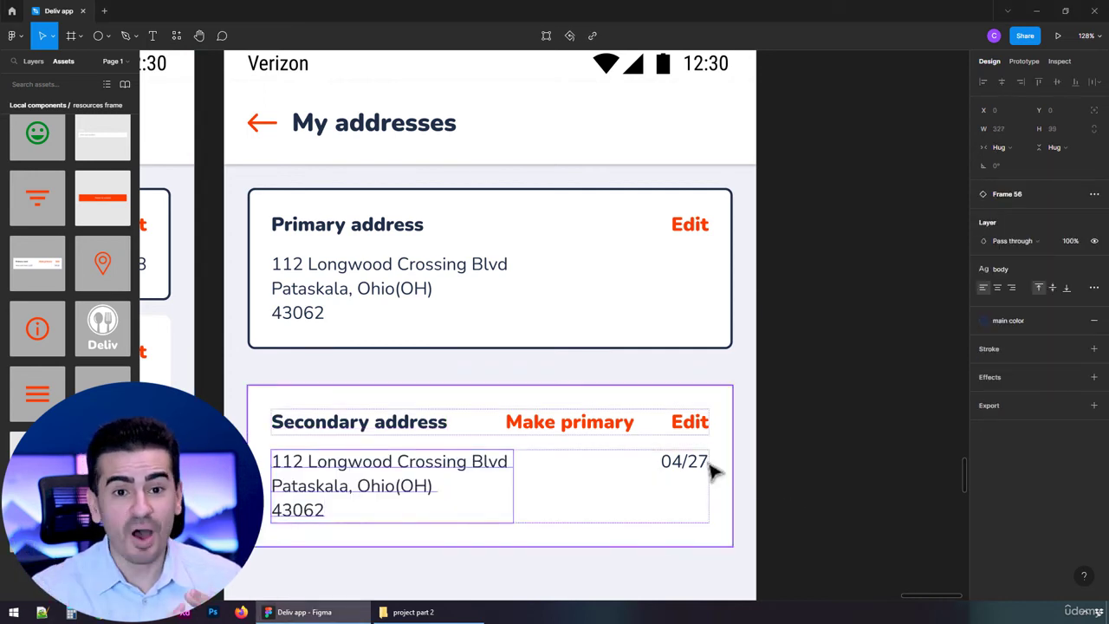
# Delete the expiry date from the Secondary address card and set its address row's spacing mode to Packed
pyautogui.click(688, 468)
pyautogui.press('Delete')
pyautogui.click(534, 485)
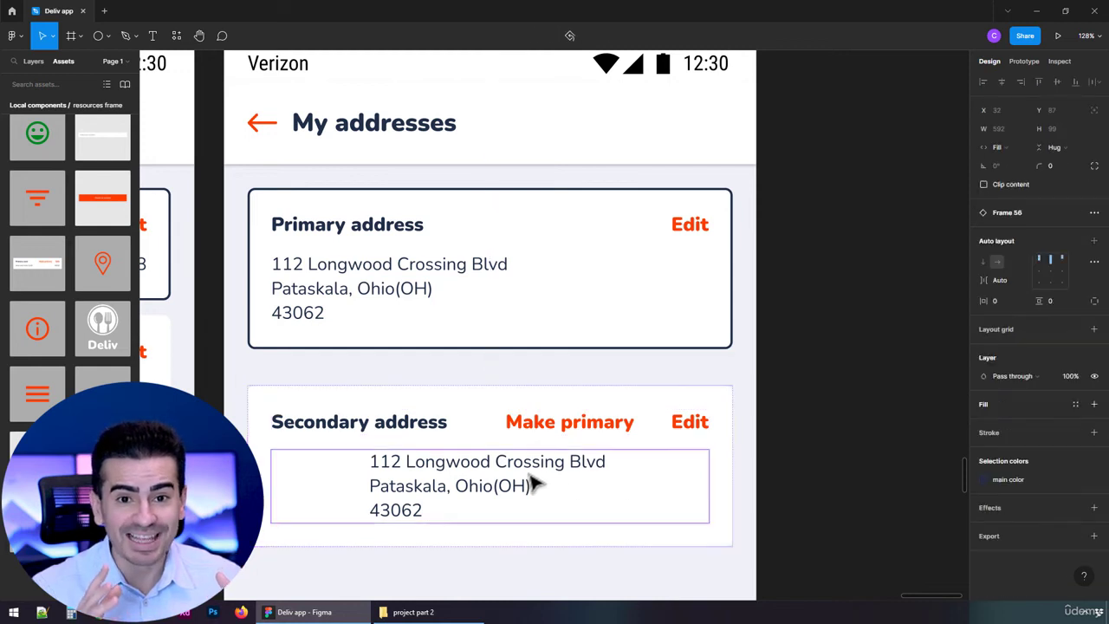
pyautogui.click(1093, 261)
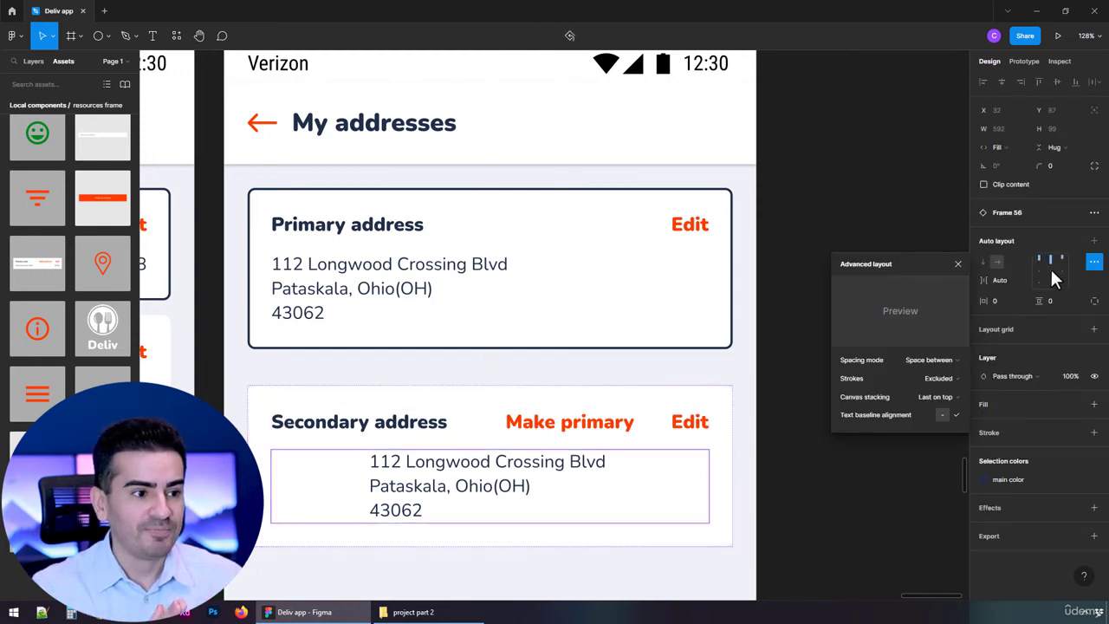
pyautogui.click(953, 359)
pyautogui.click(941, 358)
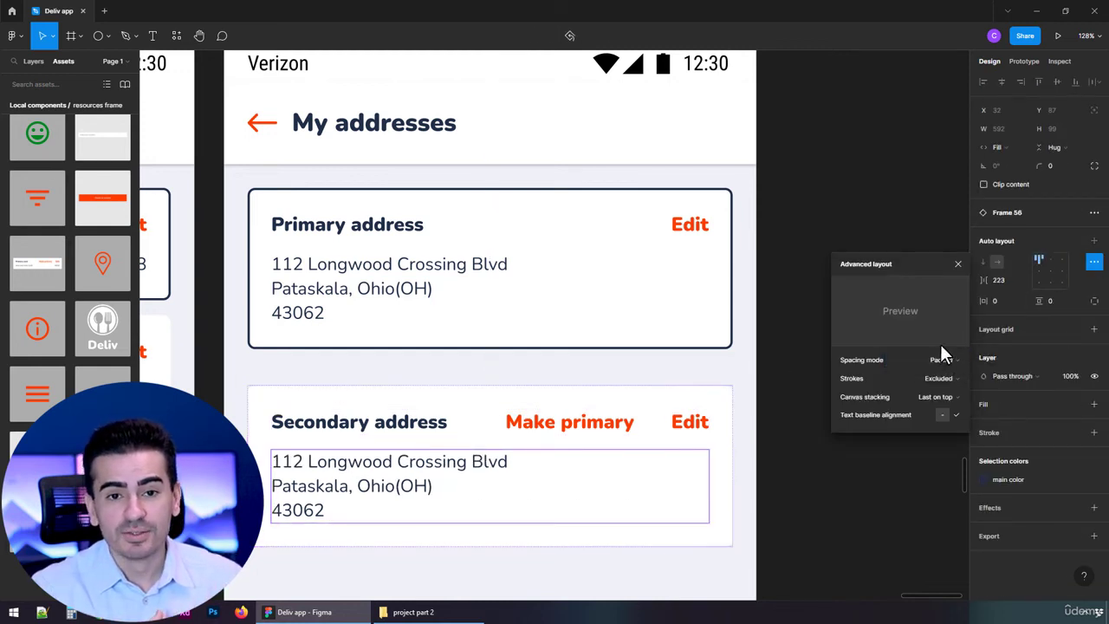
pyautogui.click(958, 264)
# Move the Secondary address card up to sit closer beneath the Primary address card
pyautogui.click(595, 413)
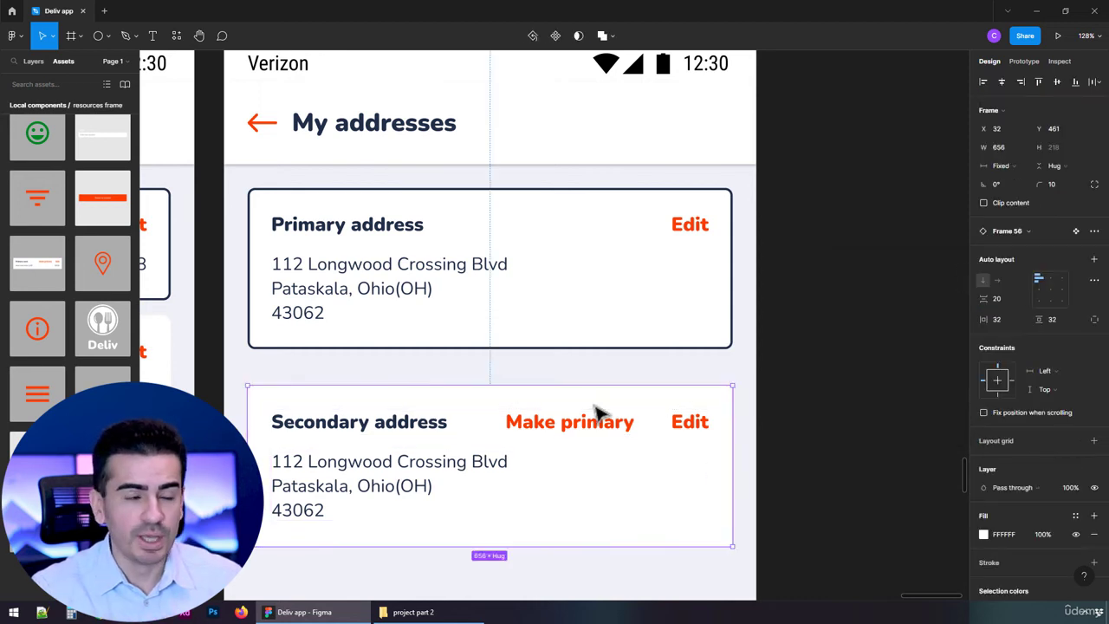
pyautogui.moveTo(590, 384); pyautogui.dragTo(606, 322)
pyautogui.click(769, 309)
# Set the Text property of the My addresses screen's orange button to "Add new address"
pyautogui.scroll(-5, 664, 351)
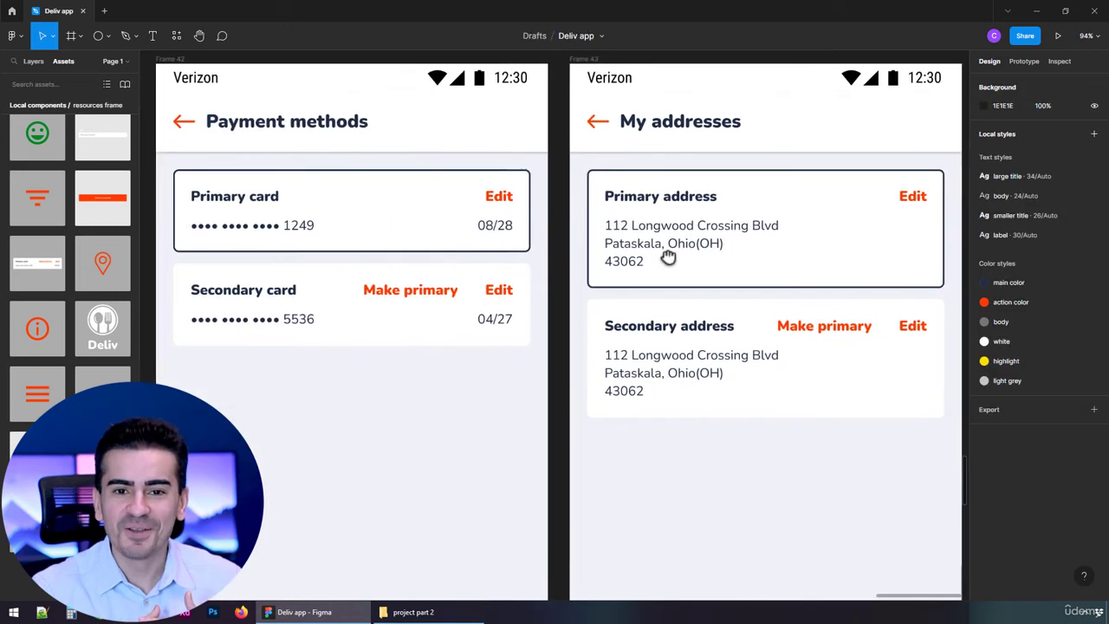
pyautogui.scroll(-3, 554, 256)
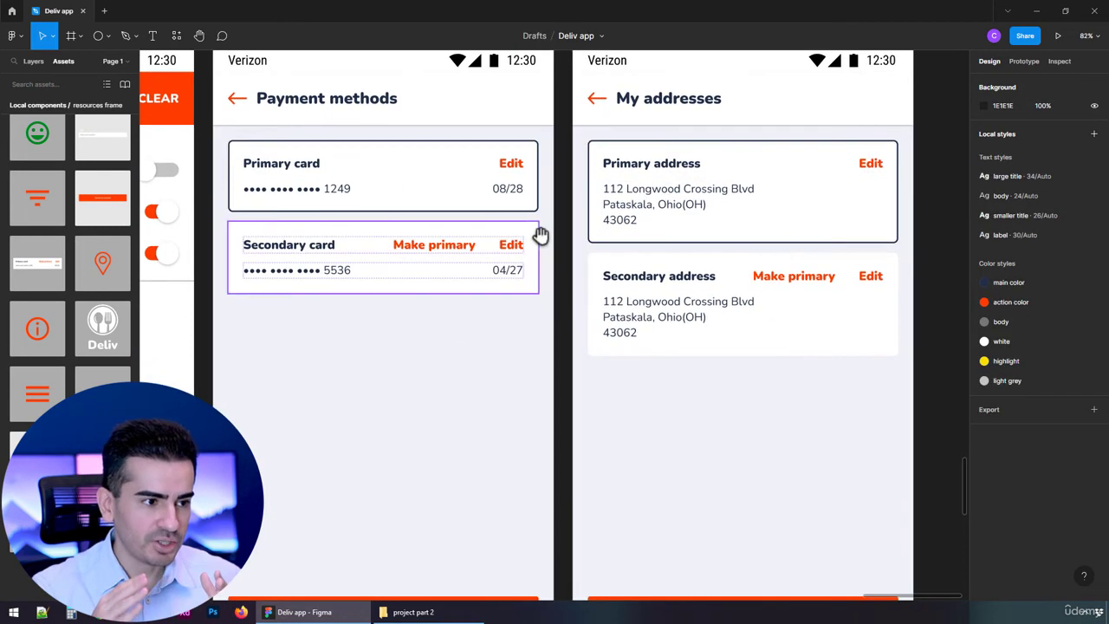
pyautogui.click(770, 560)
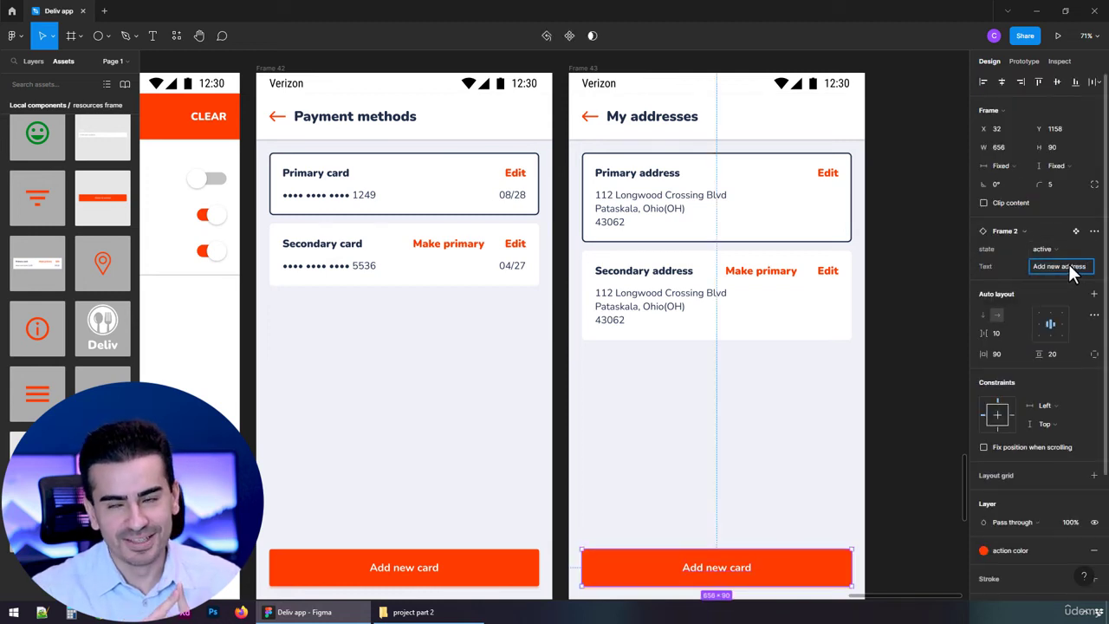
pyautogui.press('Return')
pyautogui.click(949, 400)
pyautogui.scroll(-3, 926, 388)
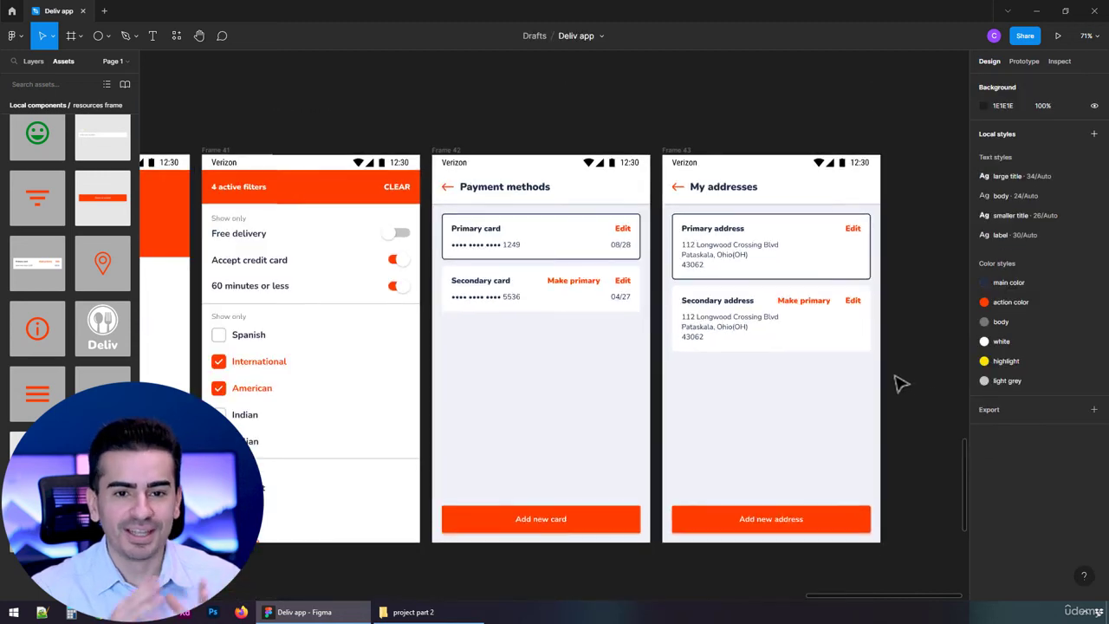
pyautogui.scroll(-1, 851, 365)
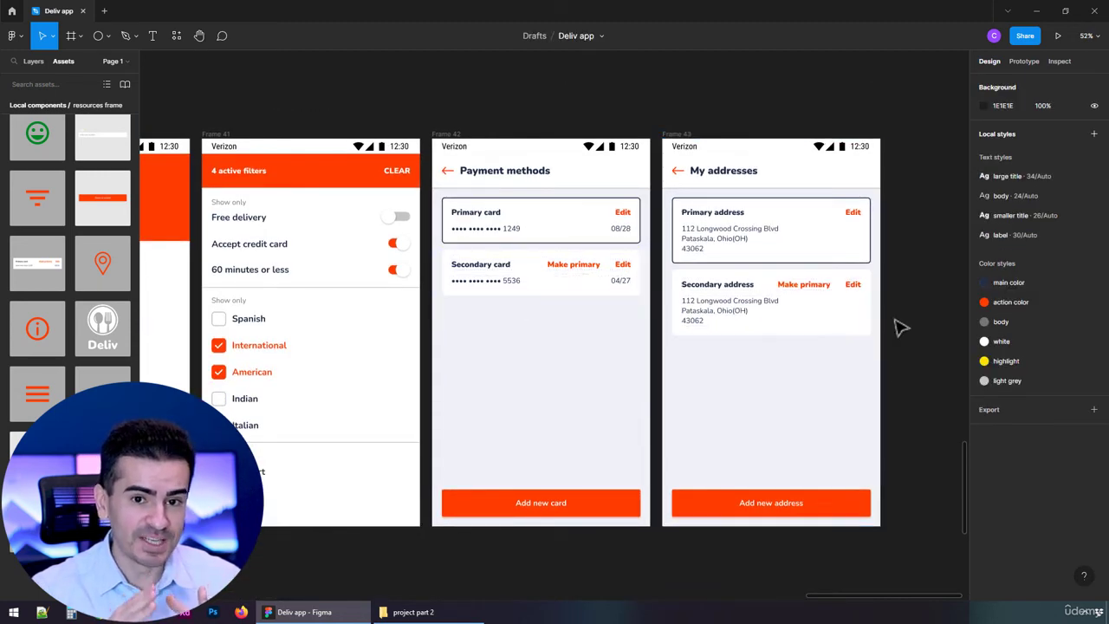
pyautogui.scroll(1, 885, 324)
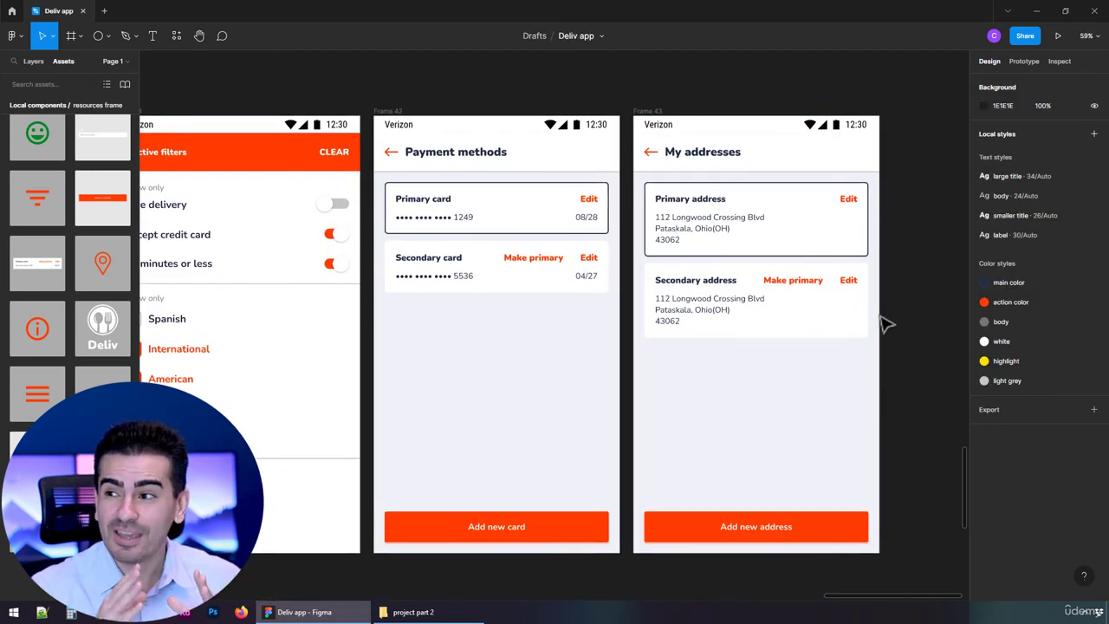
pyautogui.doubleClick(438, 207)
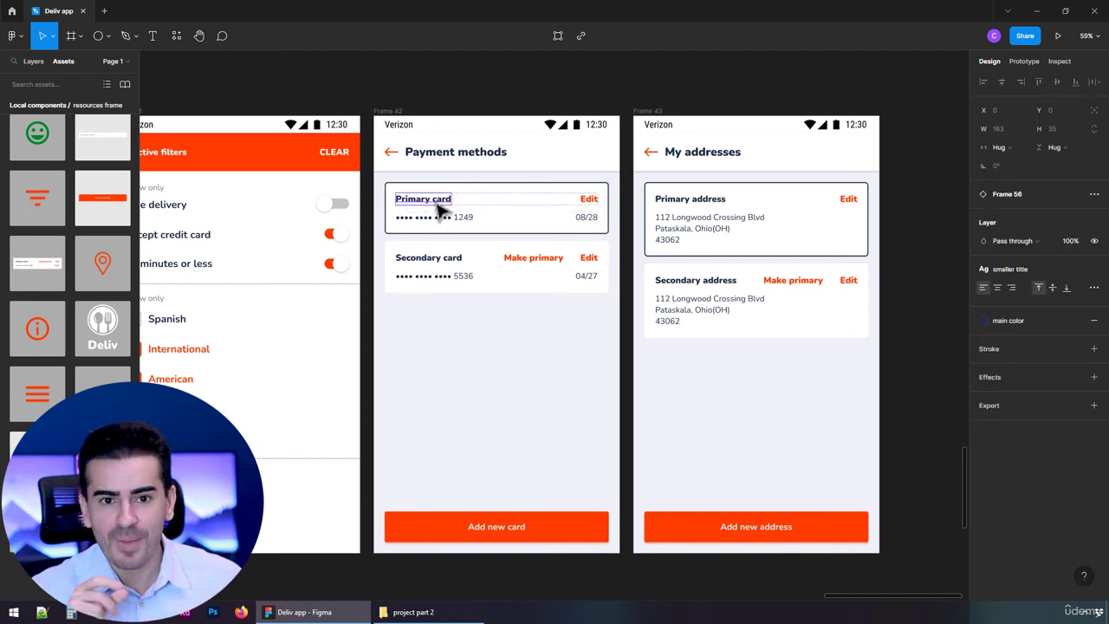
pyautogui.click(722, 376)
# Locate the card's main component in the resources frame and move it up closer to the label fields
pyautogui.click(43, 265)
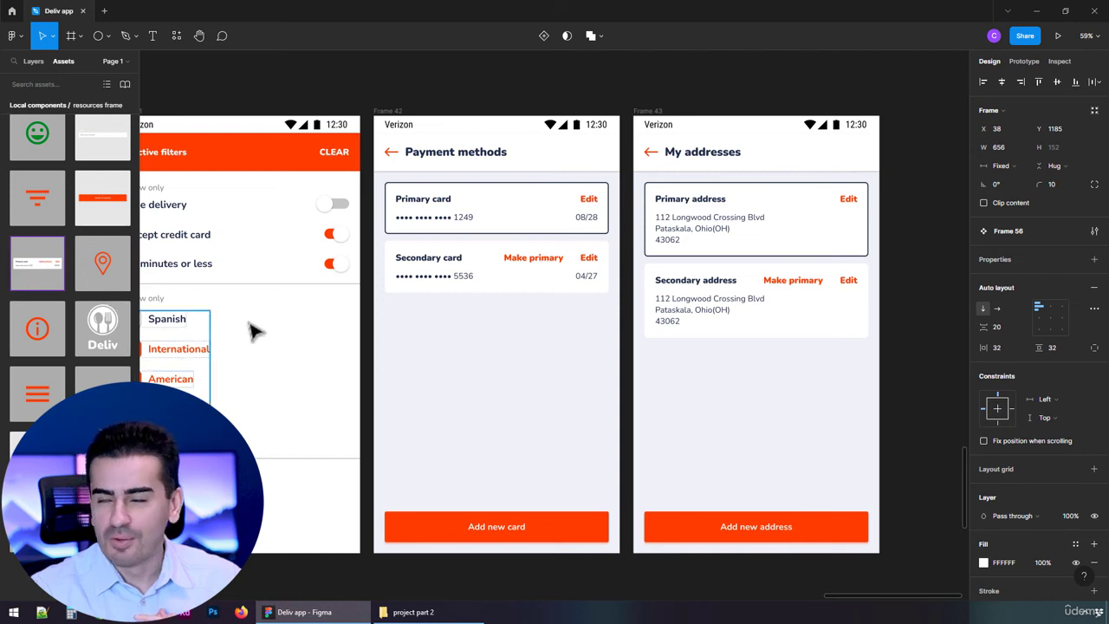
pyautogui.click(274, 93)
pyautogui.scroll(-8, 328, 319)
pyautogui.moveTo(384, 436); pyautogui.dragTo(849, 392)
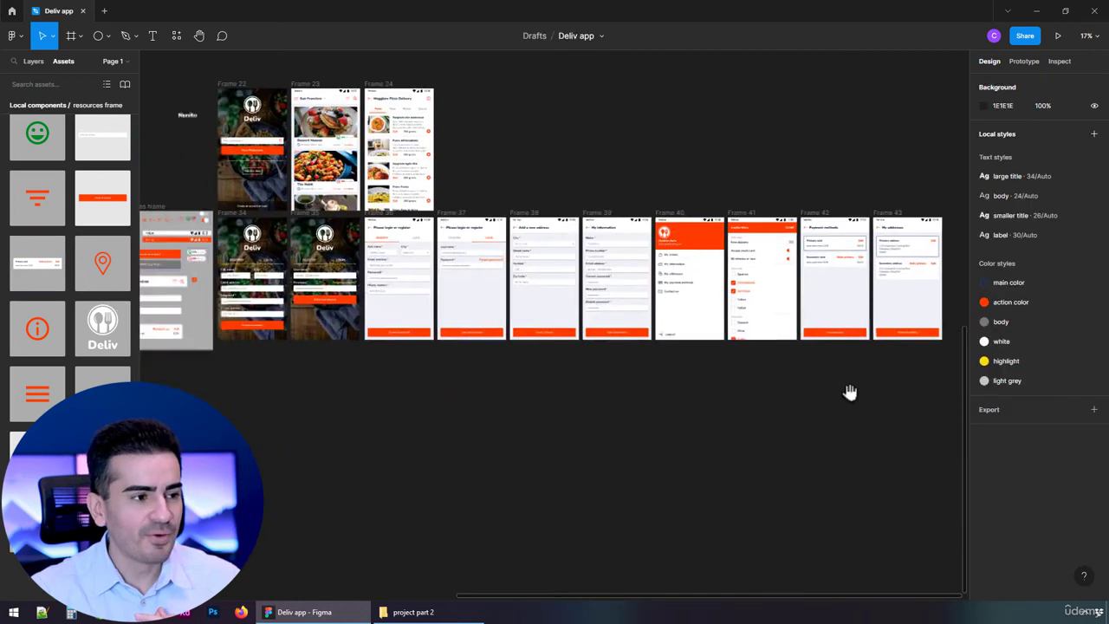
pyautogui.scroll(10, 626, 465)
pyautogui.click(485, 312)
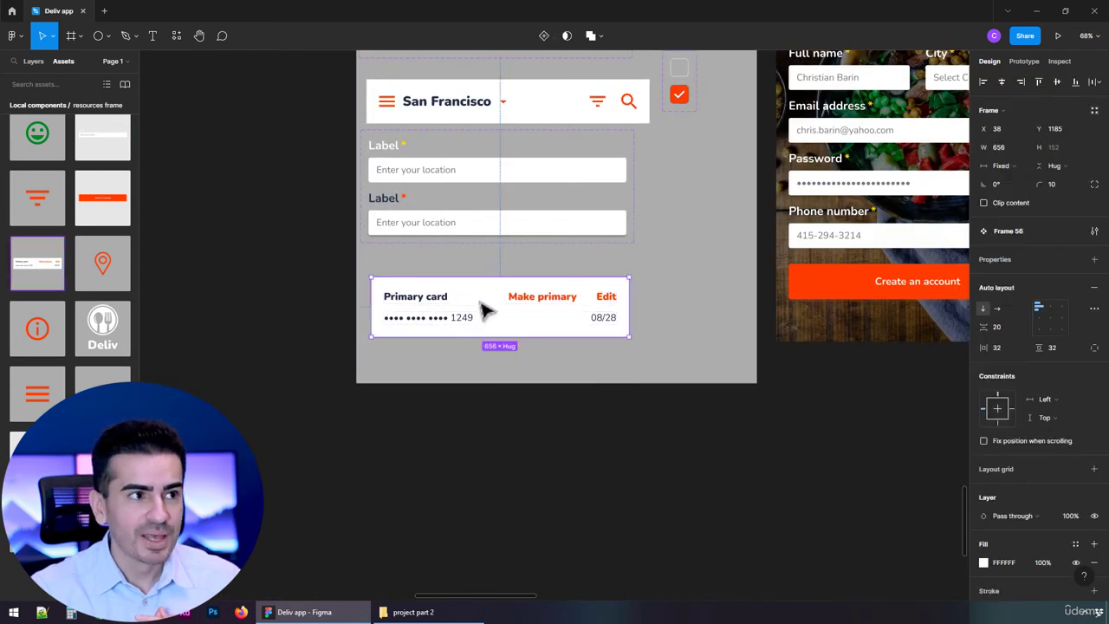
pyautogui.doubleClick(485, 312)
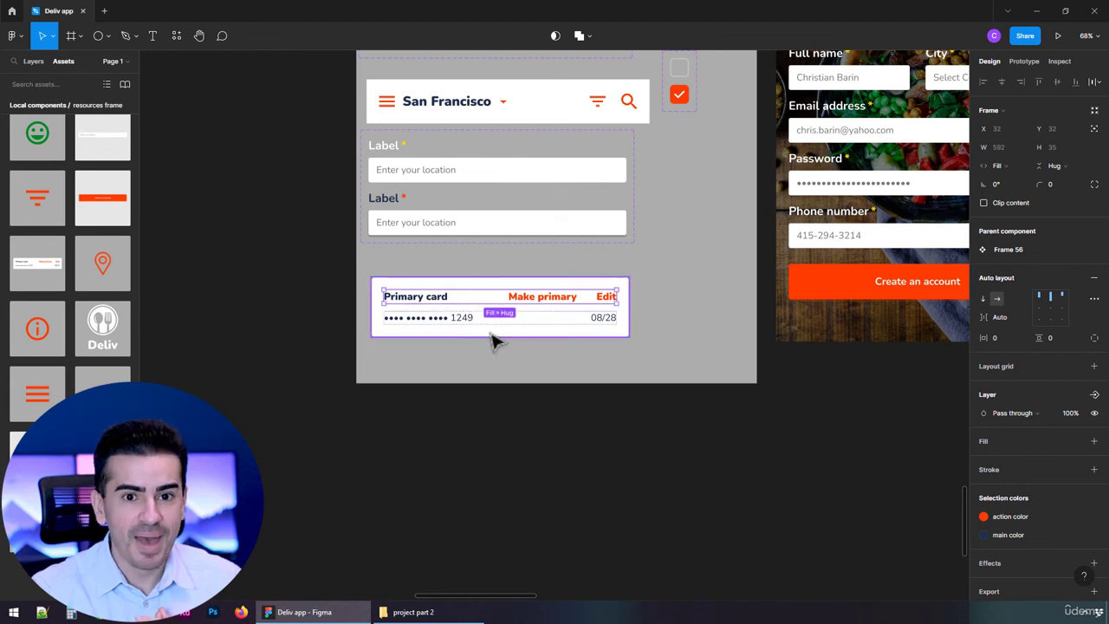
pyautogui.click(492, 332)
pyautogui.scroll(5, 491, 324)
pyautogui.moveTo(492, 323); pyautogui.dragTo(486, 298)
# Rename the card's main component in the resources frame as "card"
pyautogui.click(31, 62)
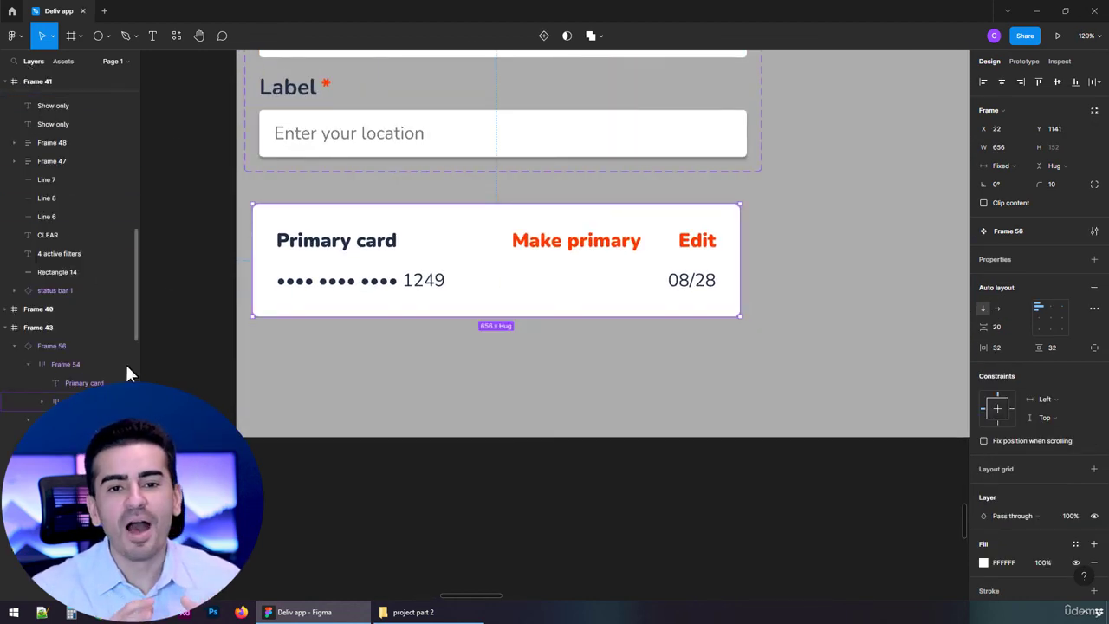
pyautogui.click(407, 354)
pyautogui.click(405, 270)
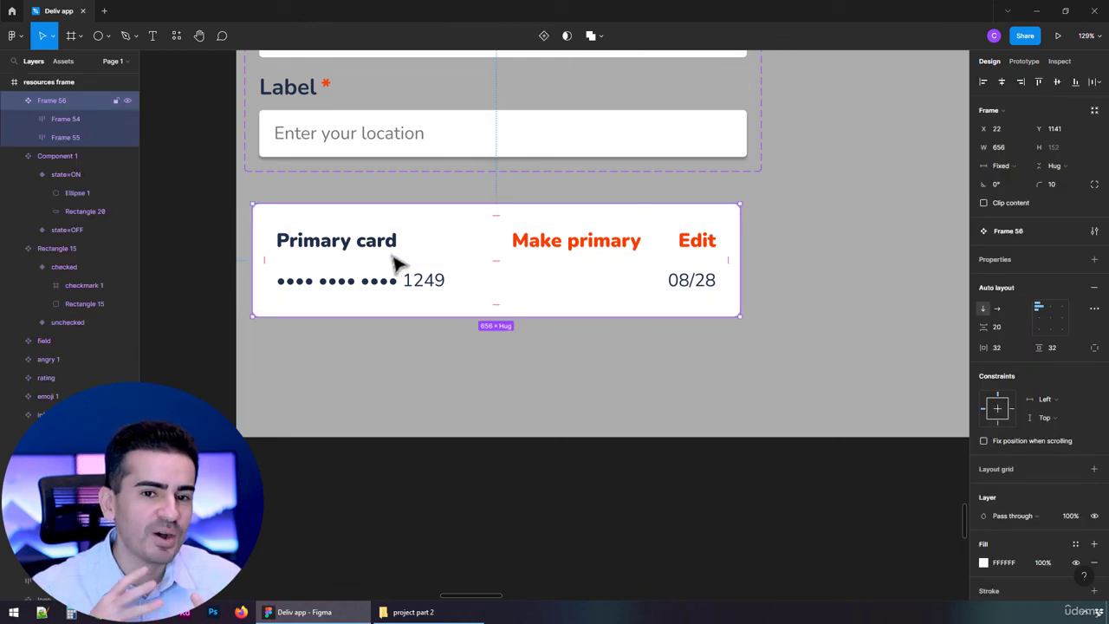
pyautogui.doubleClick(51, 101)
pyautogui.write('card')
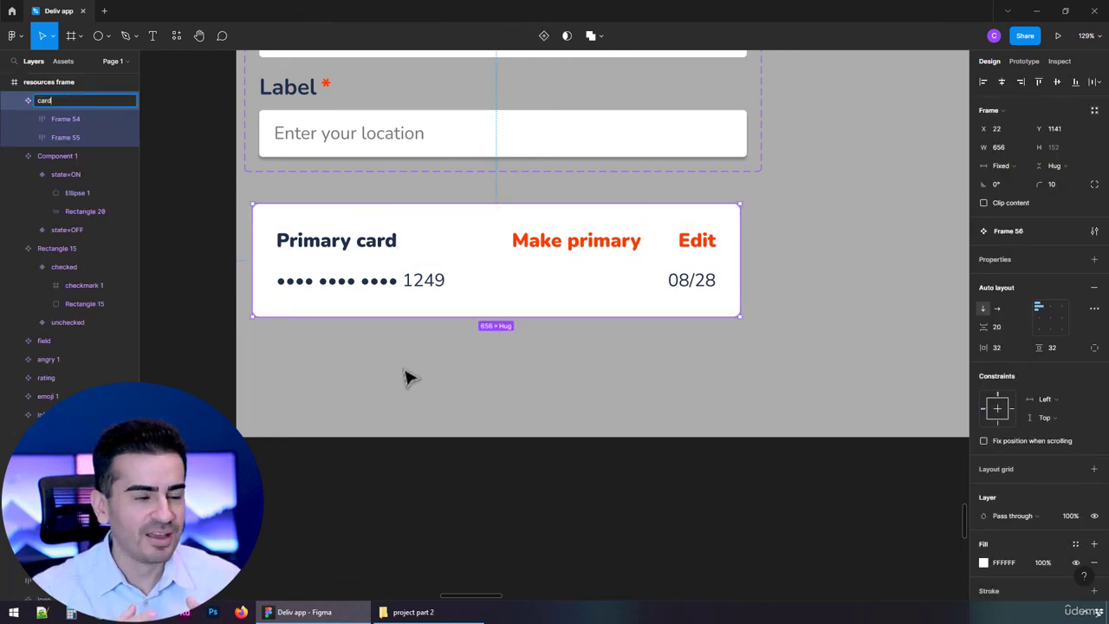
pyautogui.click(405, 376)
# Check the advanced layout spacing mode of the Secondary address card's address row
pyautogui.scroll(-10, 416, 378)
pyautogui.moveTo(433, 224); pyautogui.dragTo(216, 234)
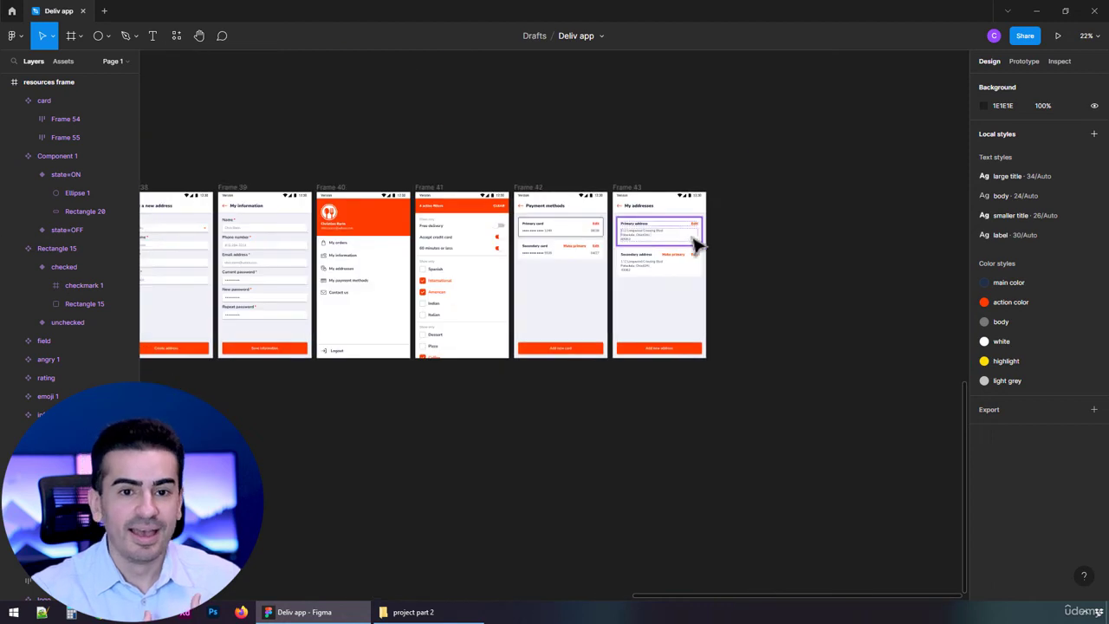
pyautogui.scroll(6, 709, 241)
pyautogui.scroll(2, 705, 245)
pyautogui.keyDown('ctrl'); pyautogui.click(488, 344); pyautogui.keyUp('ctrl')
pyautogui.moveTo(488, 347); pyautogui.dragTo(589, 361)
pyautogui.click(83, 327)
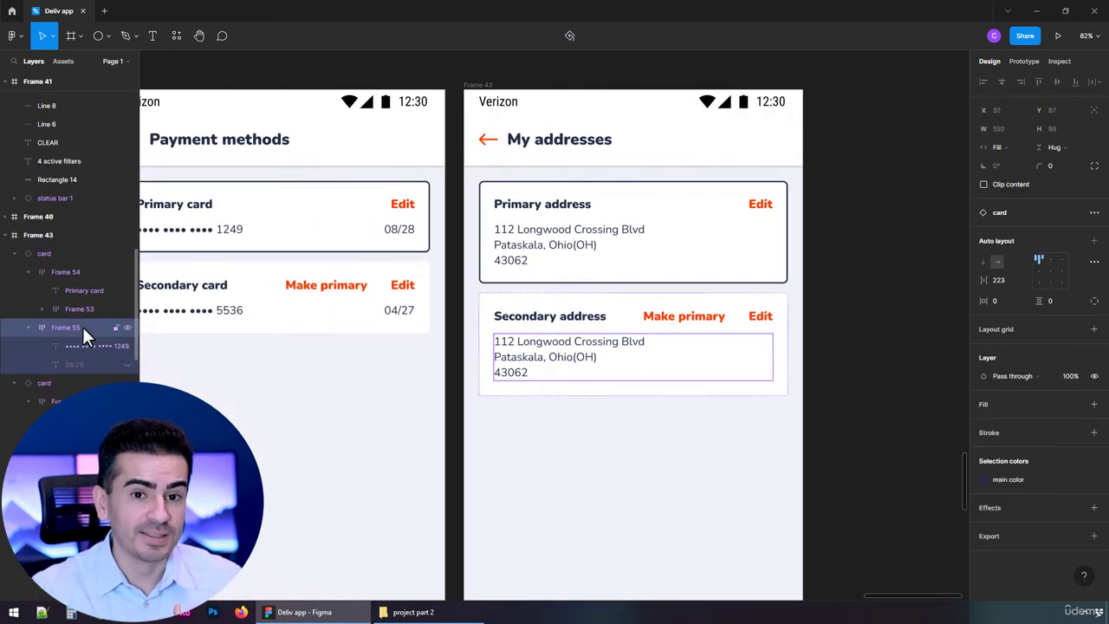
pyautogui.click(1094, 262)
pyautogui.click(940, 360)
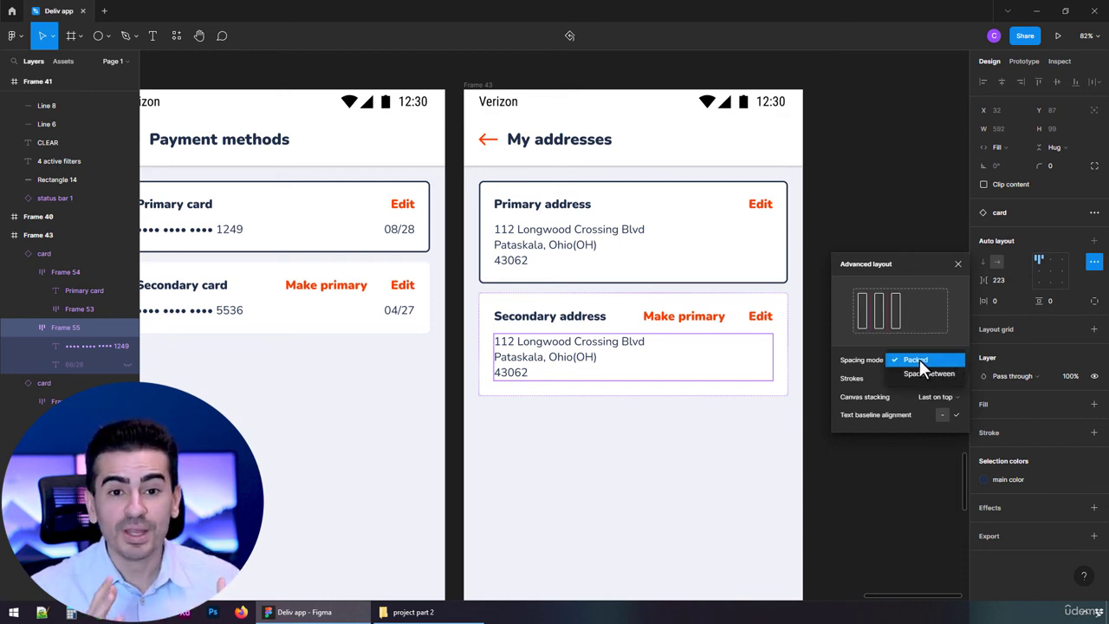
pyautogui.click(921, 364)
pyautogui.click(957, 261)
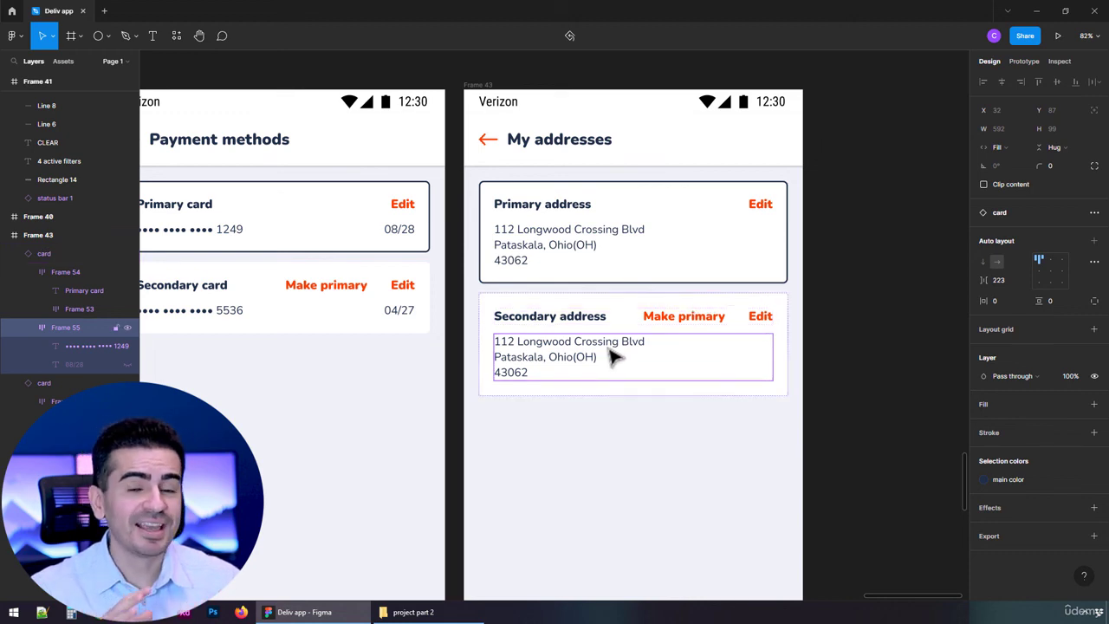
pyautogui.click(578, 434)
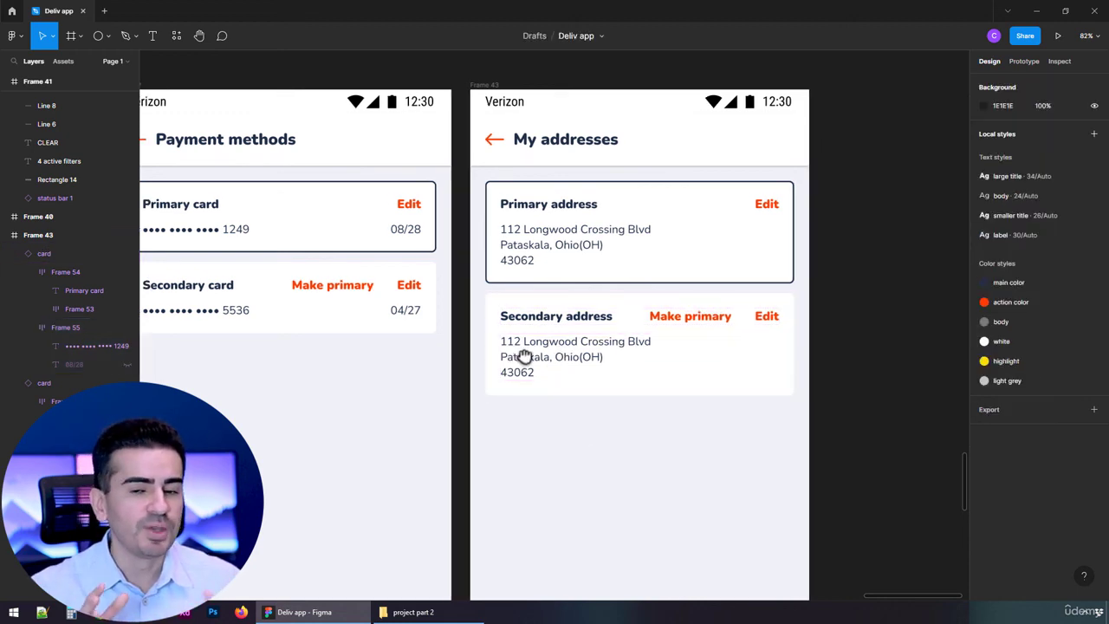
pyautogui.hscroll(-3, 555, 355)
pyautogui.scroll(-1, 609, 363)
pyautogui.scroll(-3, 617, 336)
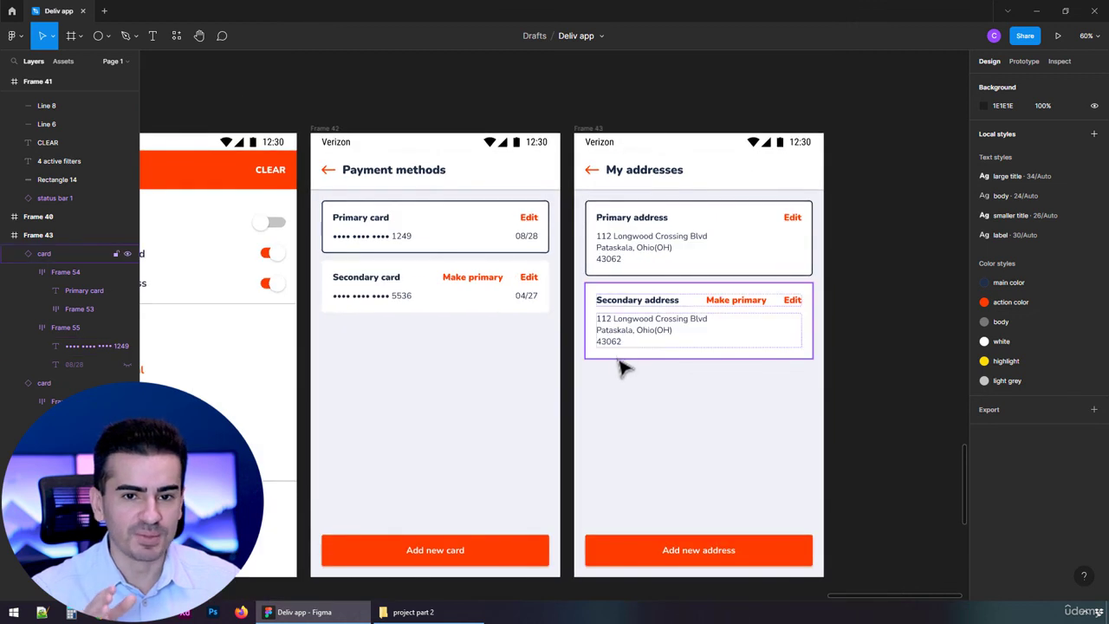